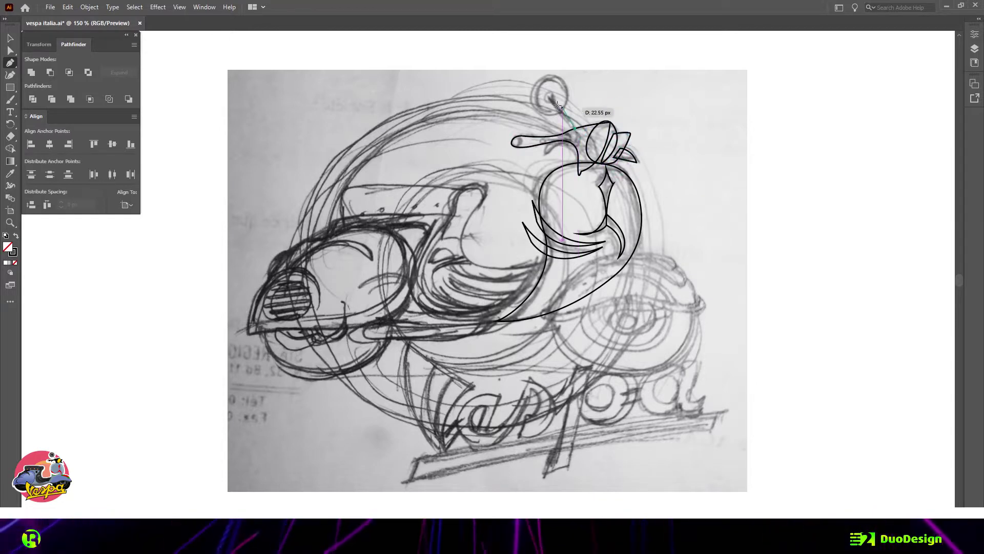
# Step: Draw the mirror's stem and concentric ellipses for the mirror, and add a small ellipse at the handlebar grip's end
pyautogui.moveTo(574, 131); pyautogui.dragTo(555, 100)
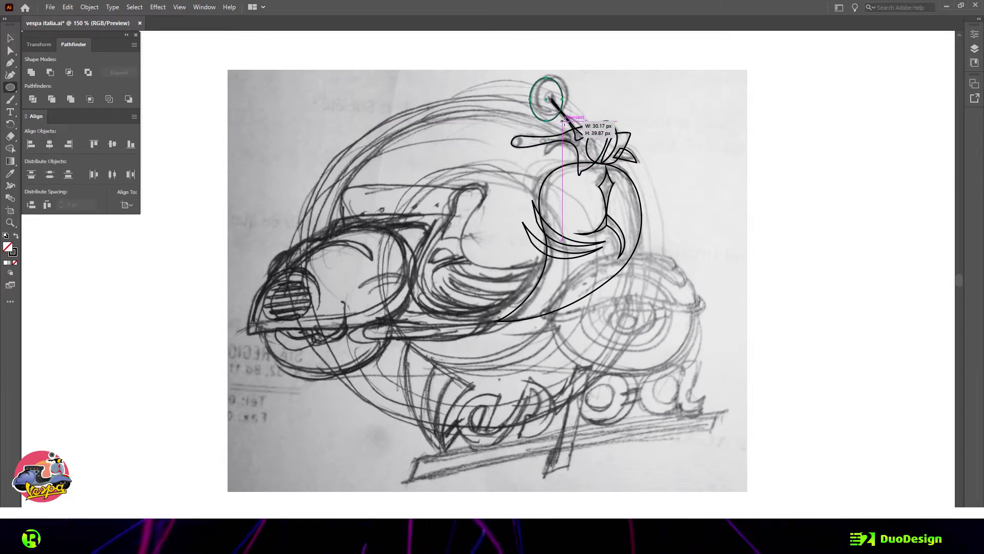
pyautogui.moveTo(543, 94)
pyautogui.mouseDown()
pyautogui.moveTo(569, 115)
pyautogui.moveTo(557, 103)
pyautogui.mouseUp()
pyautogui.moveTo(514, 138); pyautogui.dragTo(602, 143)
# Step: Trace the brake lever below the handlebar and the closed round outline of the front wheel with the Pen tool
pyautogui.press('p')
pyautogui.click(545, 162)
pyautogui.scroll(-2, 567, 135)
pyautogui.click(574, 233)
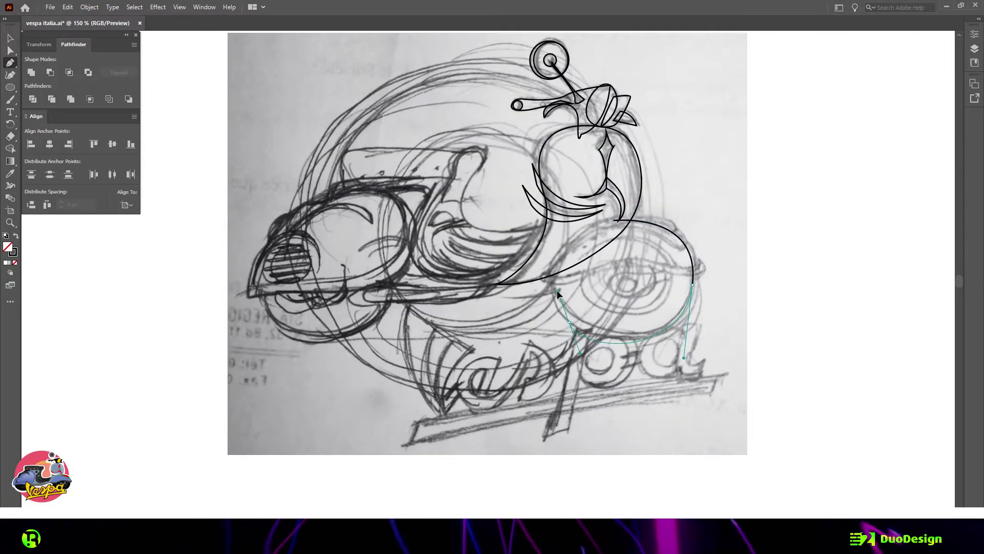
pyautogui.moveTo(558, 291); pyautogui.dragTo(537, 225)
pyautogui.click(619, 221)
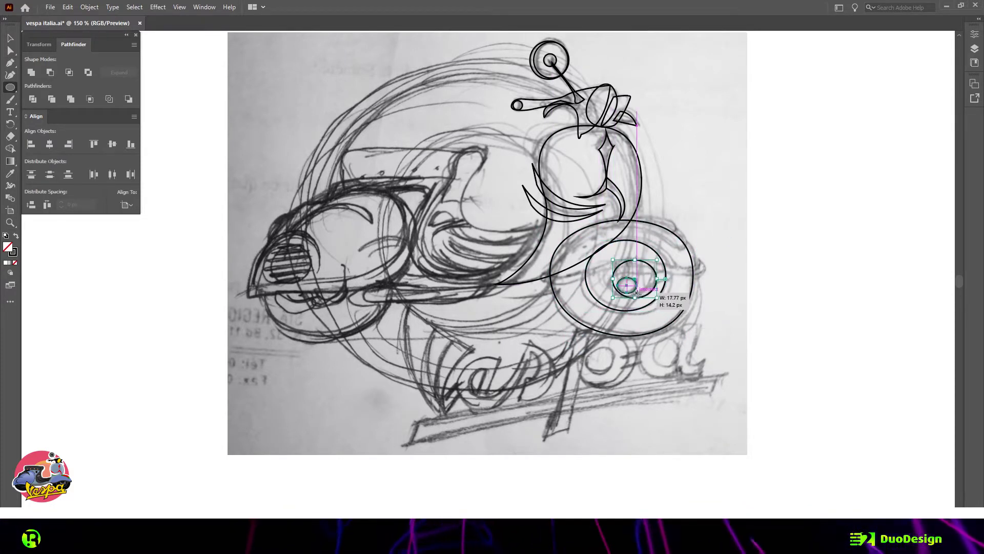
# Step: Finish the front wheel's concentric hub ellipses and trace the wavy trim band across the wheel
pyautogui.moveTo(683, 273); pyautogui.dragTo(688, 268)
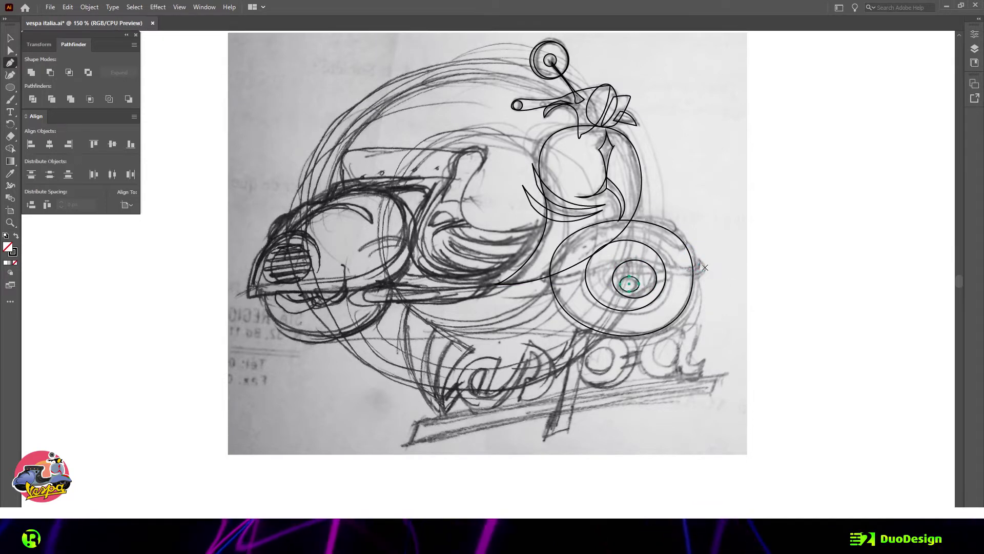
pyautogui.moveTo(586, 263); pyautogui.dragTo(543, 275)
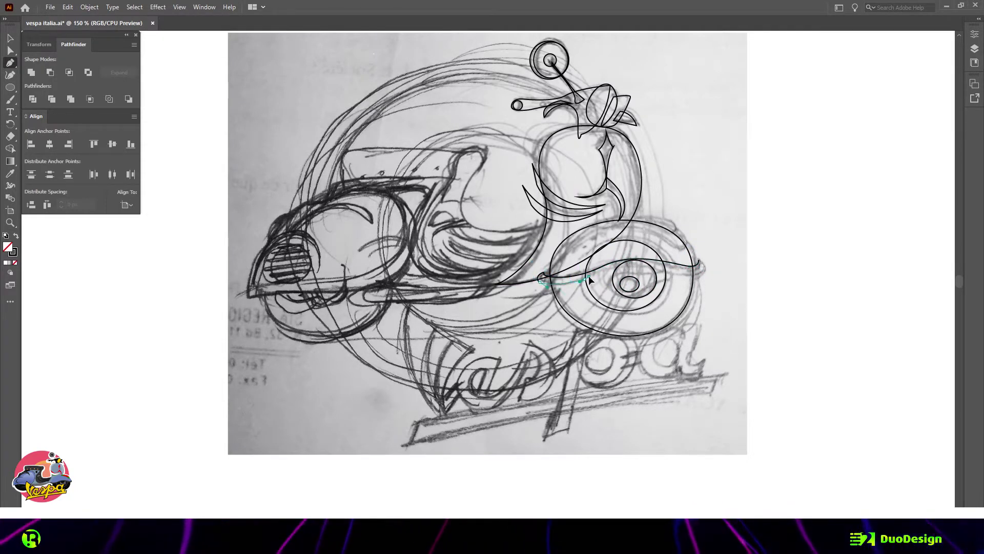
# Step: Trace the curved ornament on top of the front wheel and a small four-sided bracket over the hub
pyautogui.keyDown('ctrl'); pyautogui.click(677, 247); pyautogui.keyUp('ctrl')
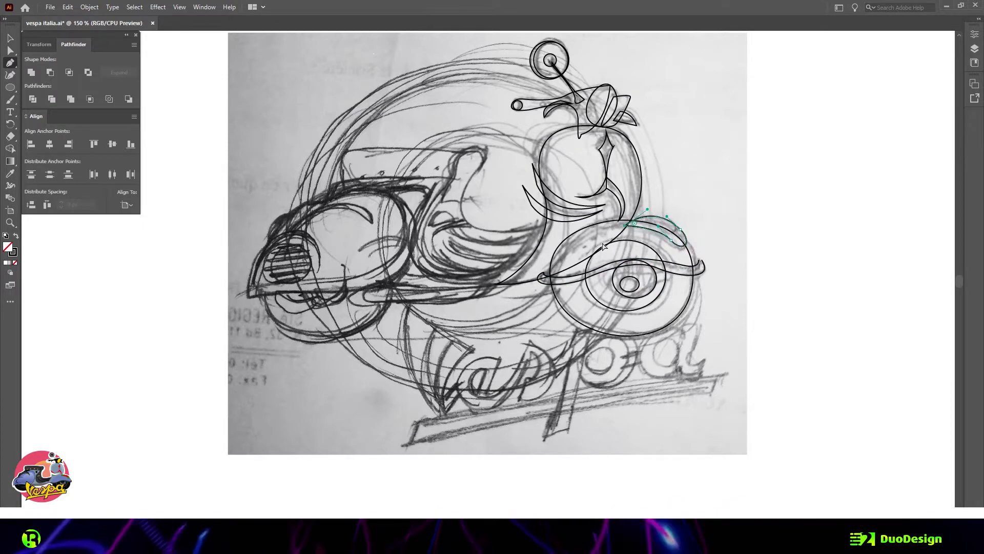
pyautogui.moveTo(621, 221); pyautogui.dragTo(679, 217)
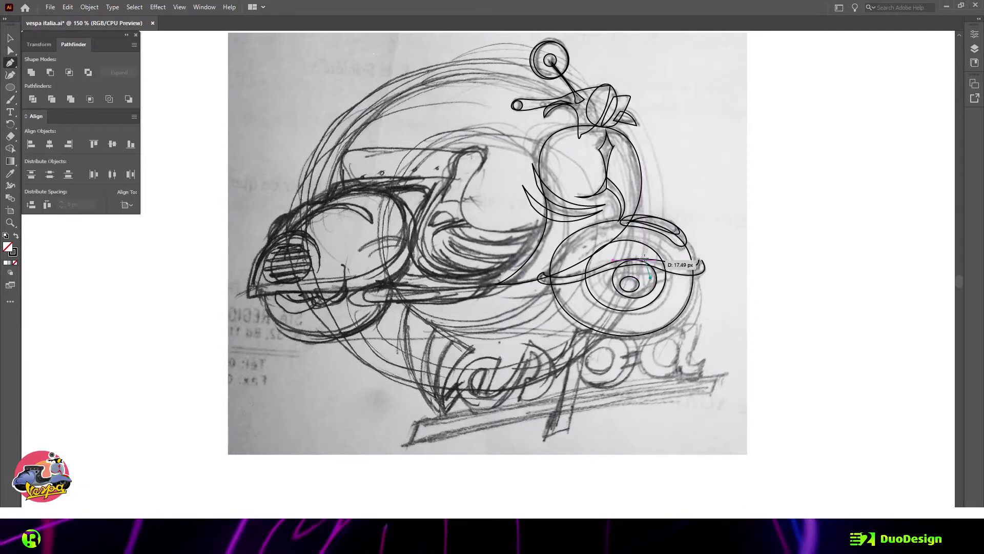
pyautogui.moveTo(644, 261); pyautogui.dragTo(654, 276)
pyautogui.scroll(1, 590, 332)
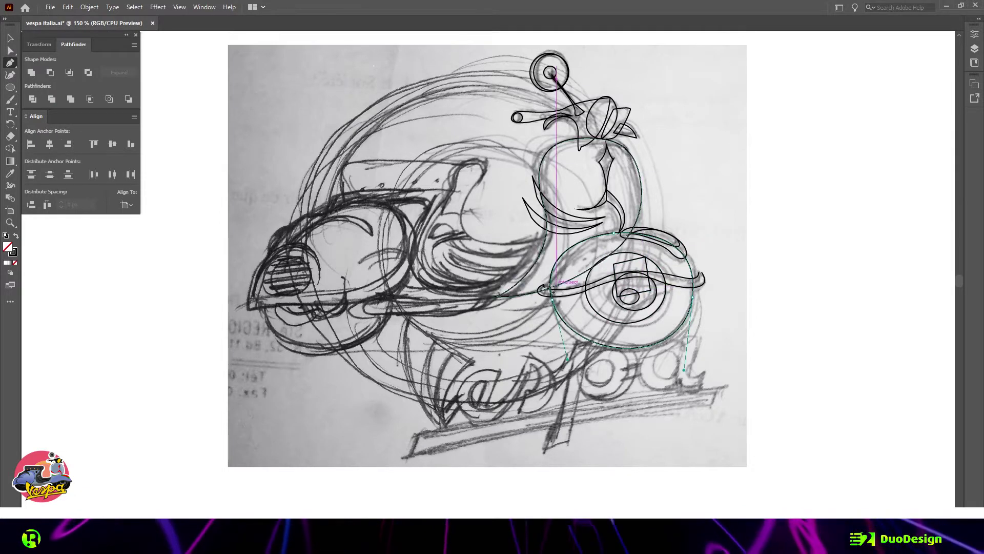
# Step: Trace the leg shield's long front strip down to the floor and the shield's curved rear edge
pyautogui.scroll(3, 586, 51)
pyautogui.click(615, 217)
pyautogui.moveTo(615, 216); pyautogui.dragTo(528, 373)
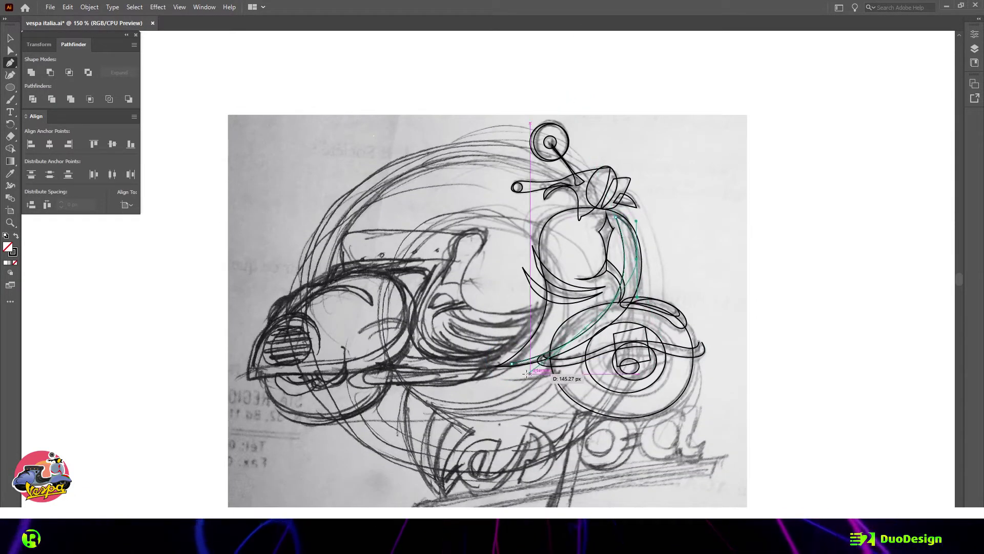
pyautogui.moveTo(429, 376); pyautogui.dragTo(431, 376)
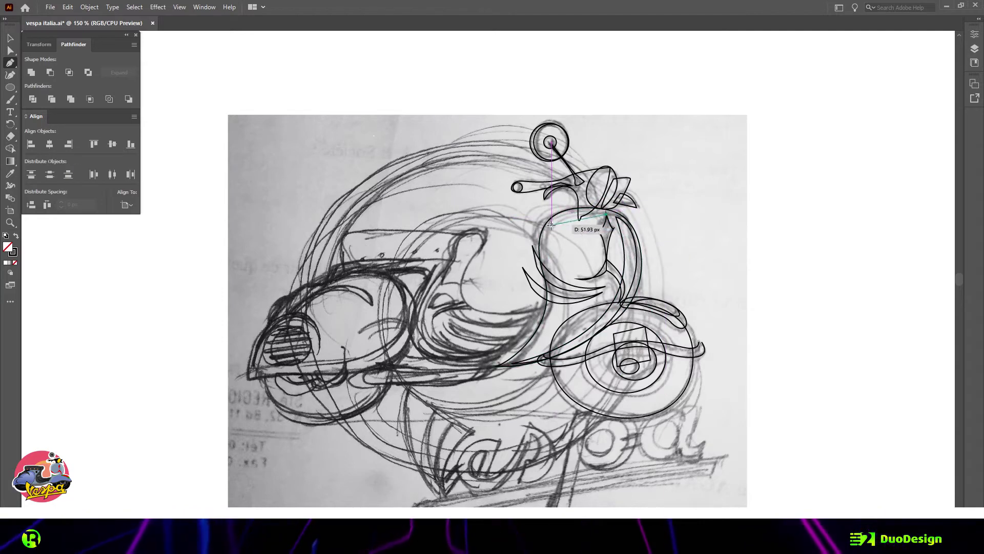
pyautogui.click(508, 364)
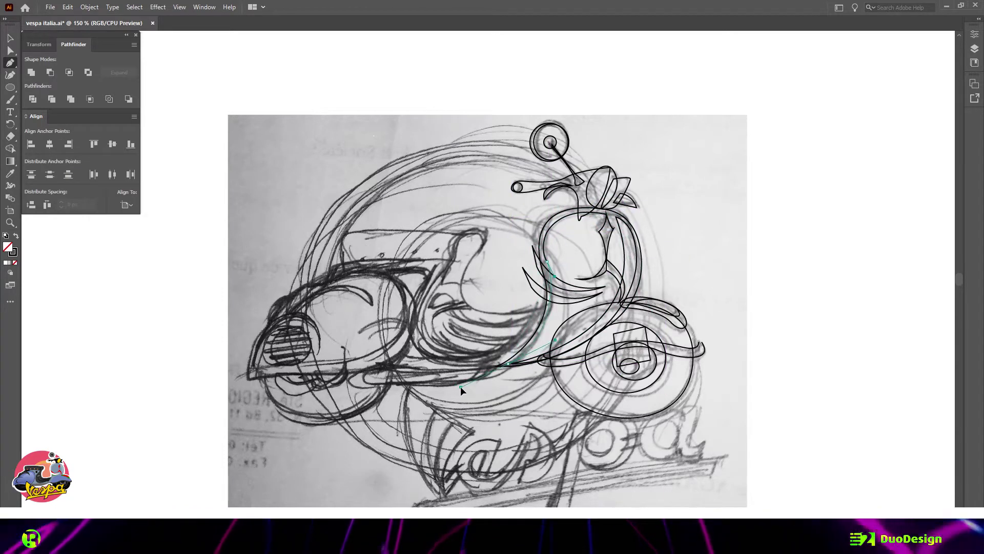
pyautogui.keyDown('ctrl'); pyautogui.click(460, 386); pyautogui.keyUp('ctrl')
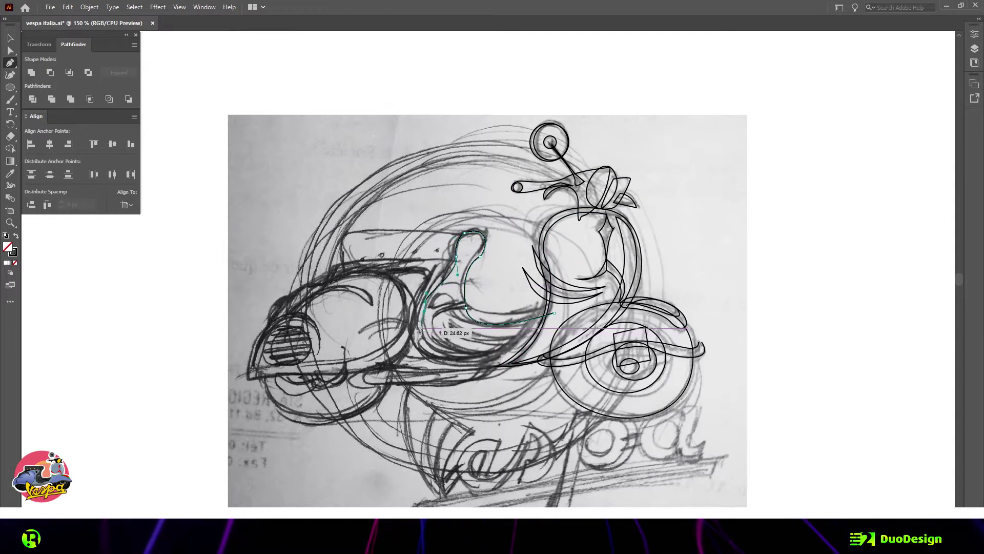
# Step: Complete the seat column with its curved floor lines and trace the long footboard strip beneath it
pyautogui.keyDown('ctrl'); pyautogui.click(546, 338); pyautogui.keyUp('ctrl')
pyautogui.click(455, 384)
pyautogui.click(356, 387)
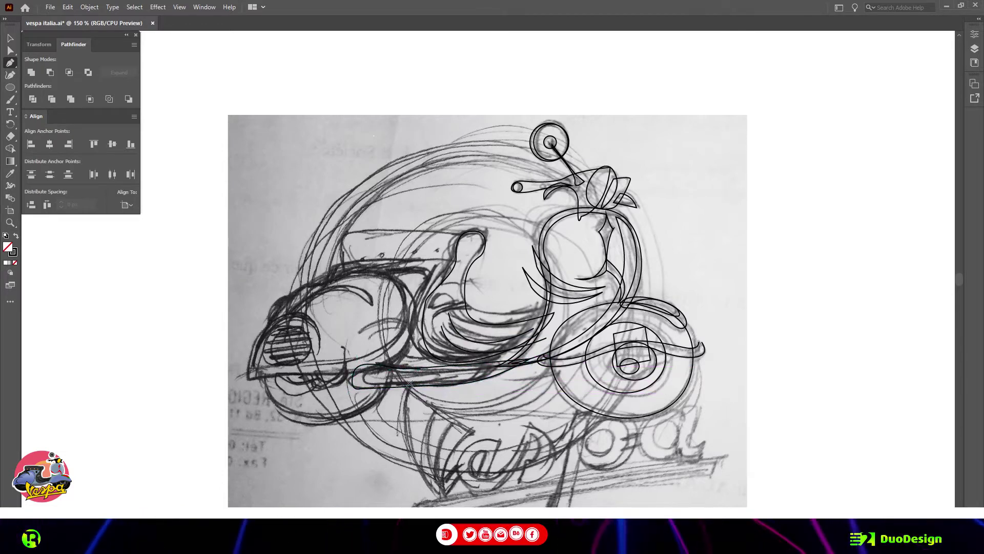
# Step: Trace the seat outline and the rear cowl down to its pointed tail
pyautogui.click(345, 266)
pyautogui.moveTo(356, 230); pyautogui.dragTo(428, 231)
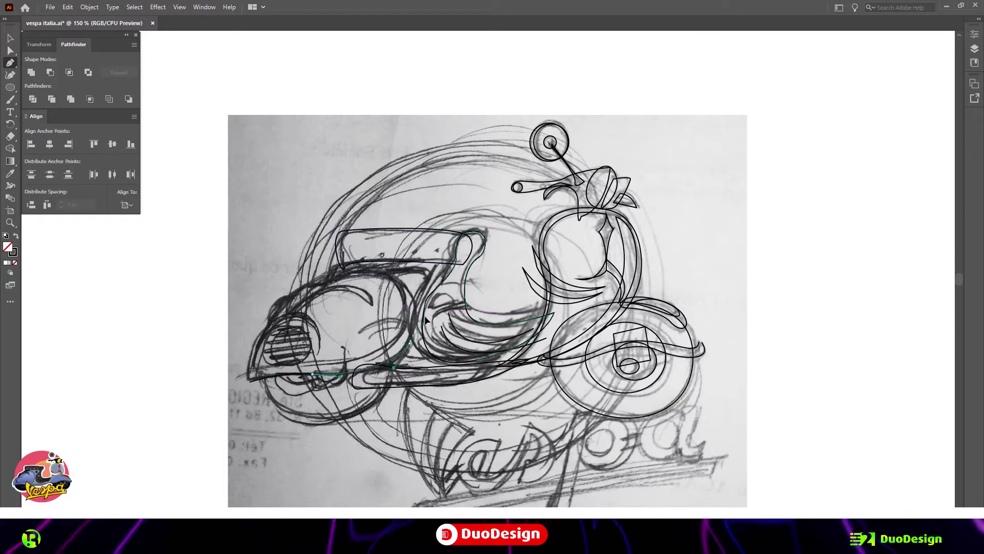
pyautogui.keyDown('ctrl'); pyautogui.click(310, 264); pyautogui.keyUp('ctrl')
pyautogui.click(284, 315)
pyautogui.moveTo(249, 383); pyautogui.dragTo(267, 426)
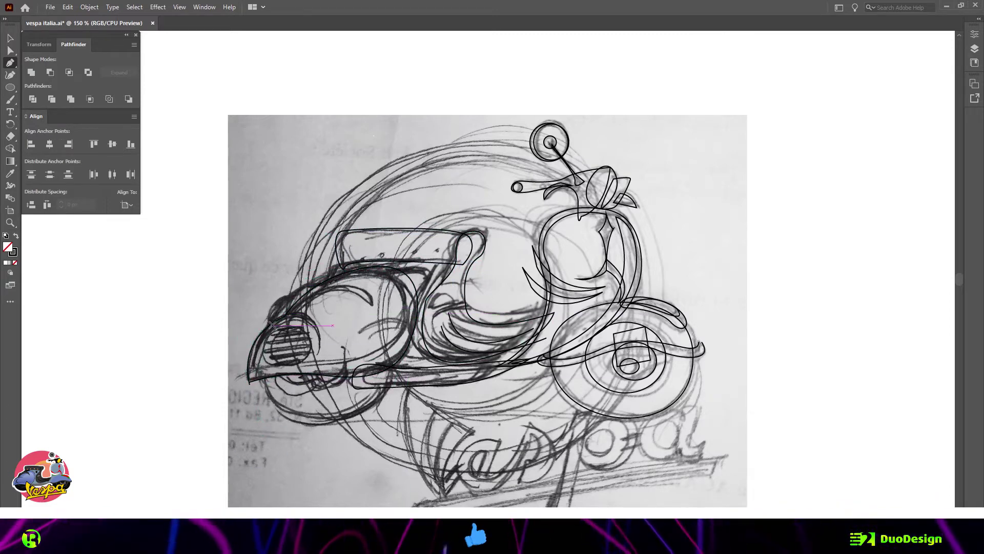
# Step: Draw the round rear light's ellipses on the cowl and trace the half-round shape on the seat column
pyautogui.press('l')
pyautogui.moveTo(282, 339); pyautogui.dragTo(313, 365)
pyautogui.press('p')
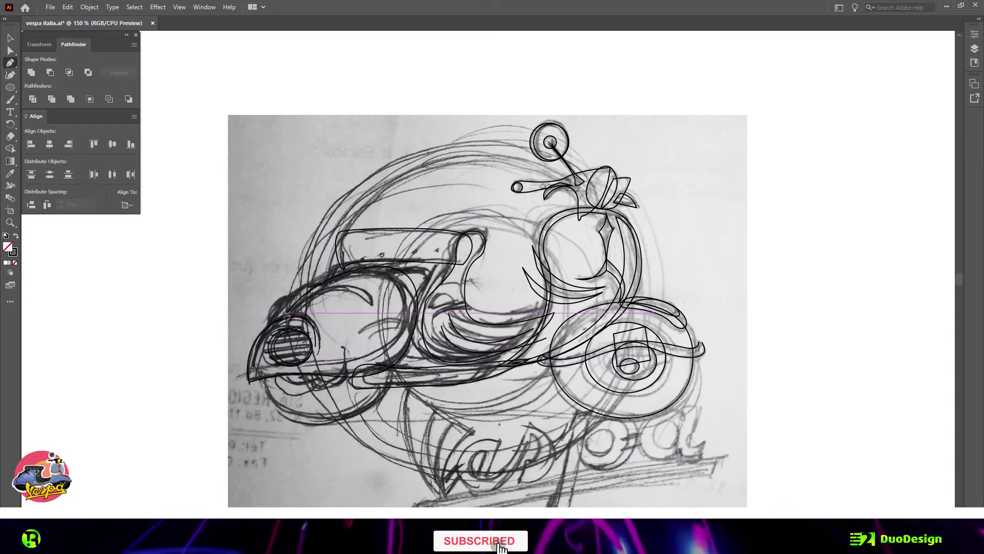
pyautogui.click(429, 313)
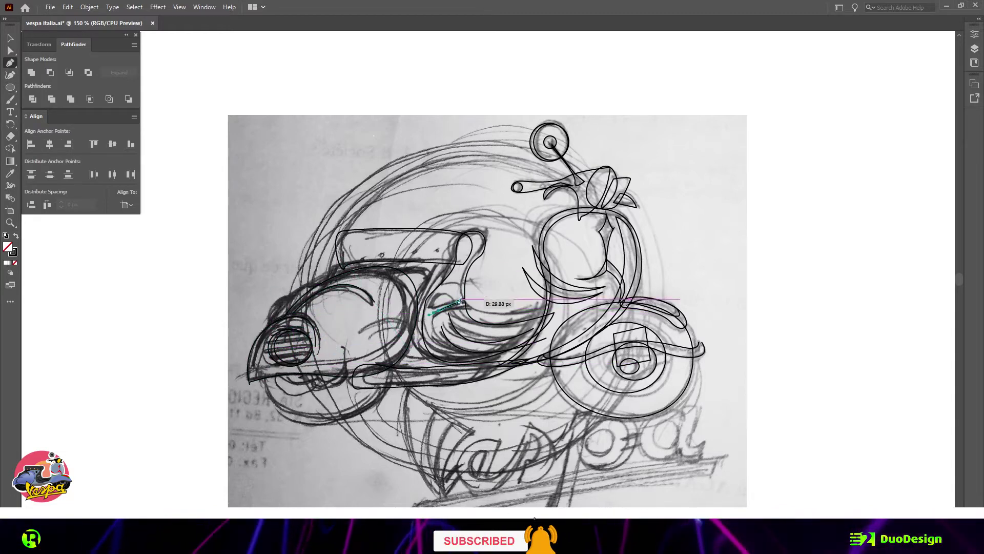
pyautogui.moveTo(461, 301); pyautogui.dragTo(437, 297)
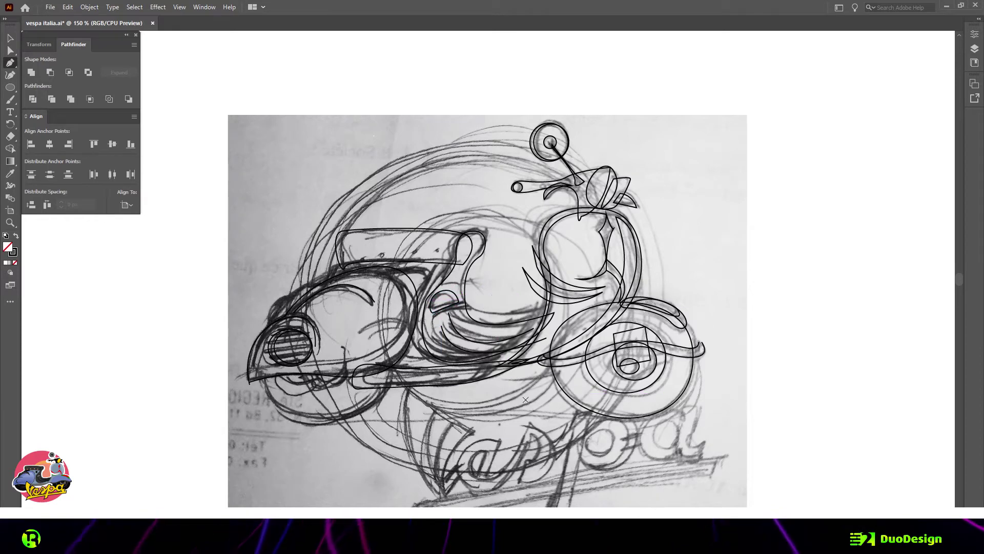
# Step: Draw the rear wheel as an ellipse and trace the small curved details under the rear cowl
pyautogui.scroll(-1, 525, 400)
pyautogui.press('l')
pyautogui.moveTo(391, 410); pyautogui.dragTo(392, 410)
pyautogui.press('p')
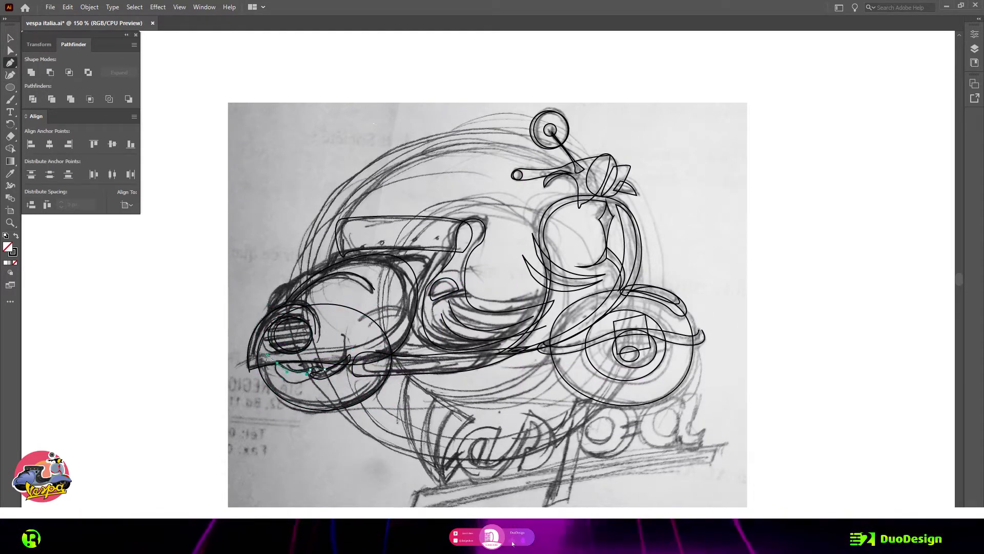
pyautogui.click(306, 371)
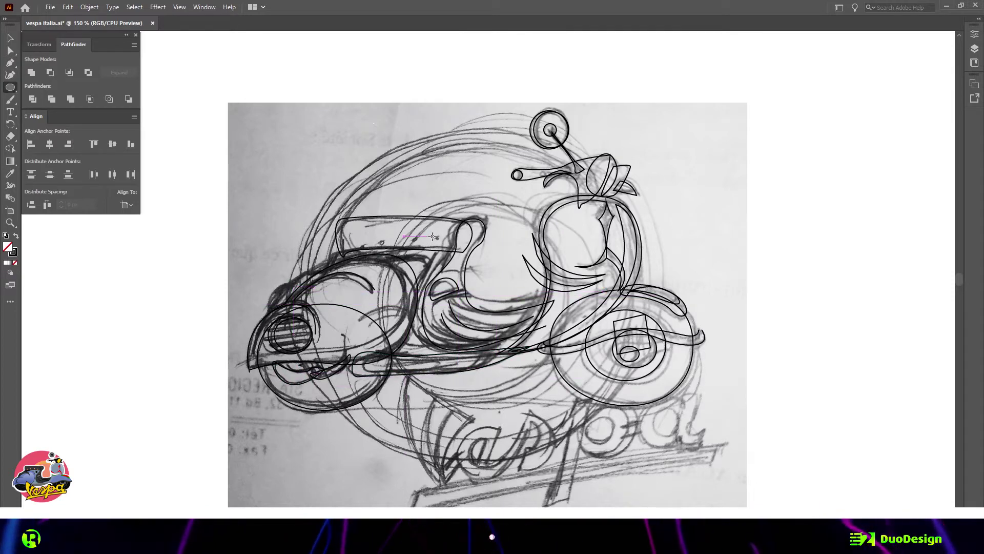
# Step: Duplicate the stud circle and space four identical studs along the lower part of the seat
pyautogui.click(11, 38)
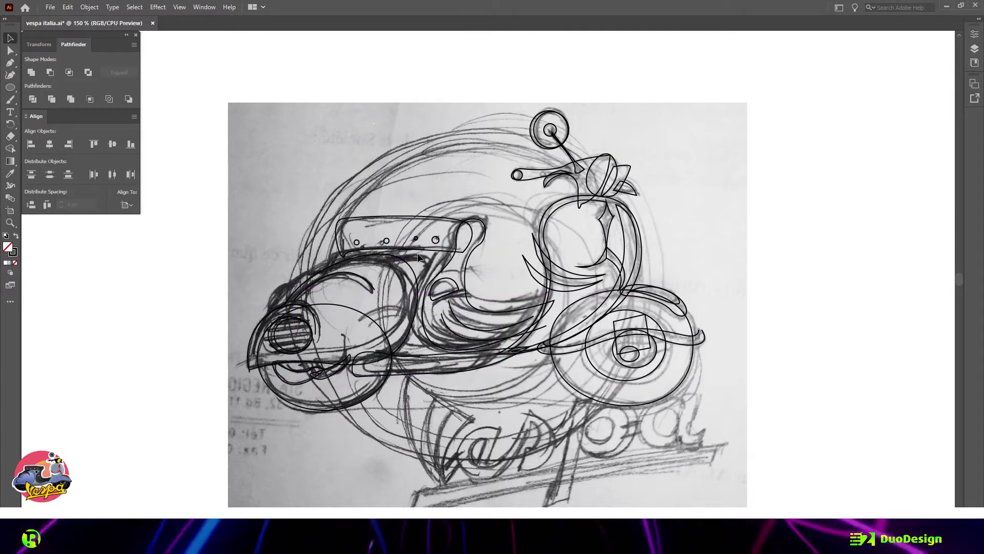
pyautogui.scroll(4, 423, 242)
pyautogui.click(388, 243)
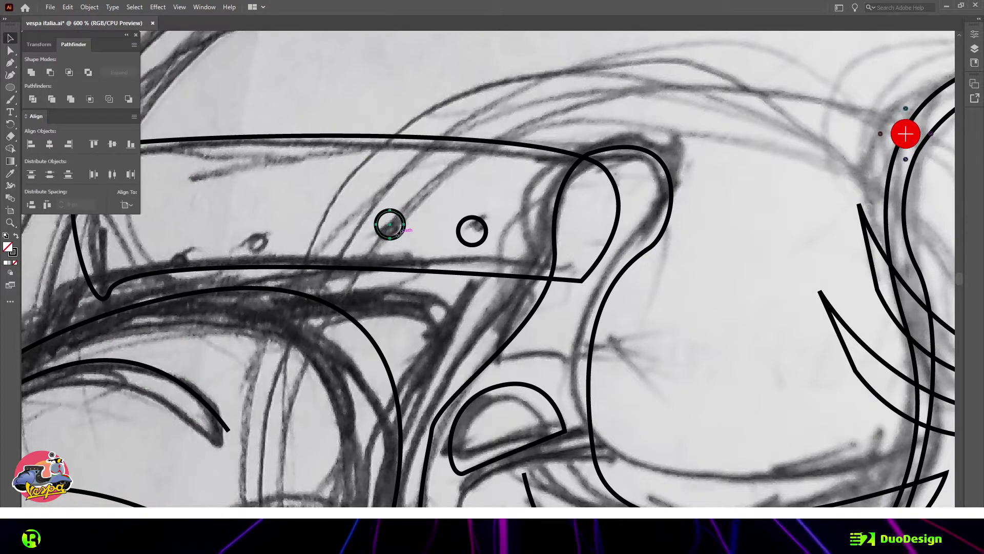
pyautogui.moveTo(399, 233); pyautogui.dragTo(316, 227)
pyautogui.moveTo(316, 227); pyautogui.dragTo(239, 225)
pyautogui.moveTo(168, 238); pyautogui.dragTo(164, 236)
pyautogui.moveTo(308, 218); pyautogui.dragTo(268, 215)
pyautogui.moveTo(389, 225); pyautogui.dragTo(380, 225)
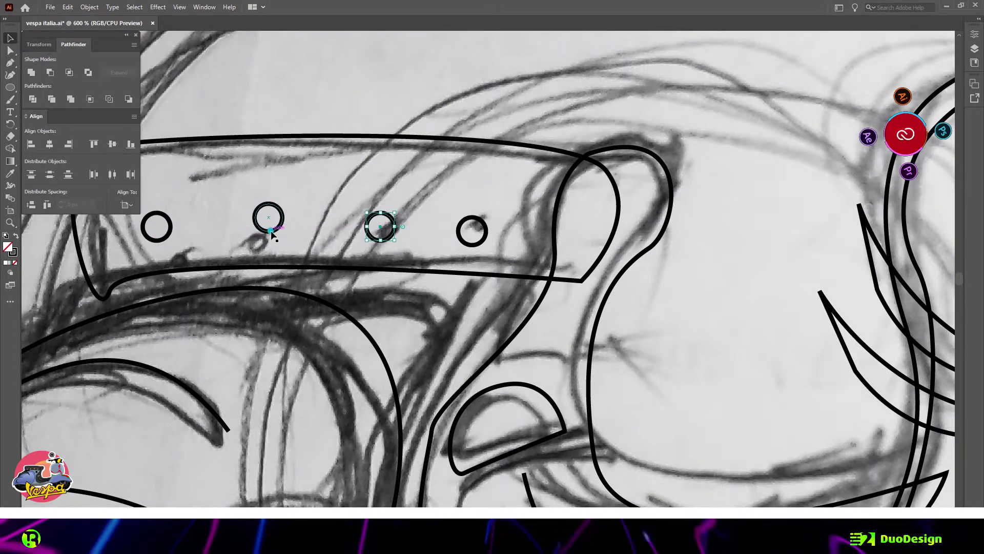
pyautogui.moveTo(268, 215); pyautogui.dragTo(260, 216)
pyautogui.moveTo(153, 224); pyautogui.dragTo(159, 224)
# Step: Move the complete line drawing clear of the scanned sketch, placing it beside the image
pyautogui.scroll(-3, 517, 242)
pyautogui.scroll(-3, 514, 239)
pyautogui.moveTo(661, 268); pyautogui.dragTo(321, 275)
pyautogui.hscroll(-3, 231, 349)
pyautogui.scroll(3, 231, 349)
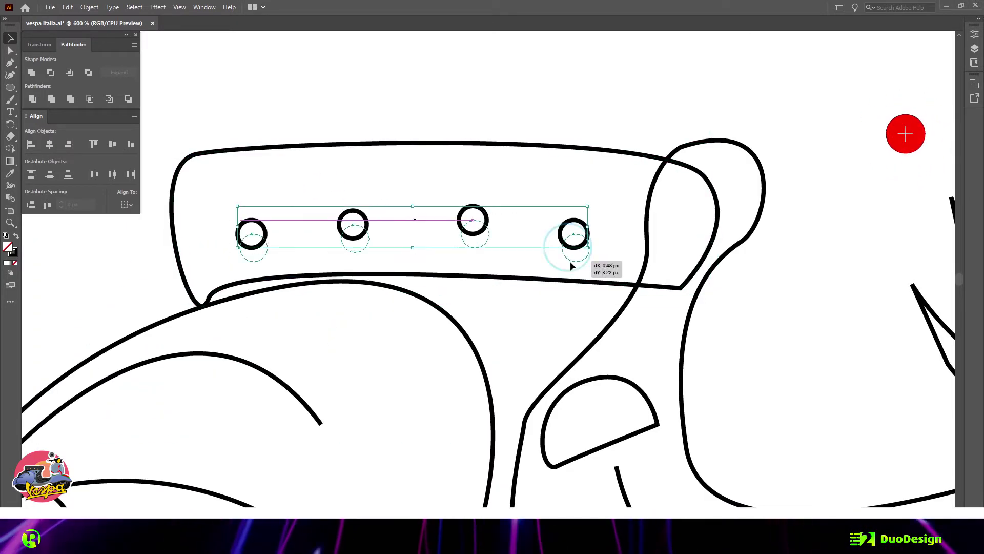
# Step: Shift the four studs slightly lower on the seat and reposition the seat outline around them
pyautogui.moveTo(570, 260); pyautogui.dragTo(578, 282)
pyautogui.click(451, 293)
pyautogui.scroll(-2, 451, 293)
pyautogui.moveTo(632, 202); pyautogui.dragTo(660, 247)
pyautogui.moveTo(297, 249); pyautogui.dragTo(260, 260)
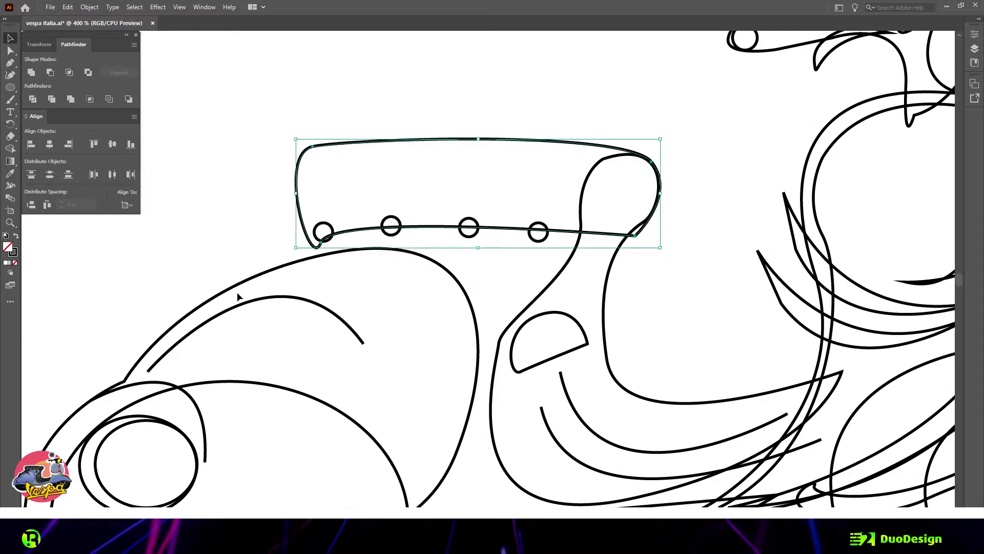
# Step: Trace a rounded panel below the rear end of the seat and a smaller closed shape behind it on the cowl
pyautogui.scroll(-4, 237, 293)
pyautogui.moveTo(592, 246); pyautogui.dragTo(350, 244)
pyautogui.scroll(2, 407, 205)
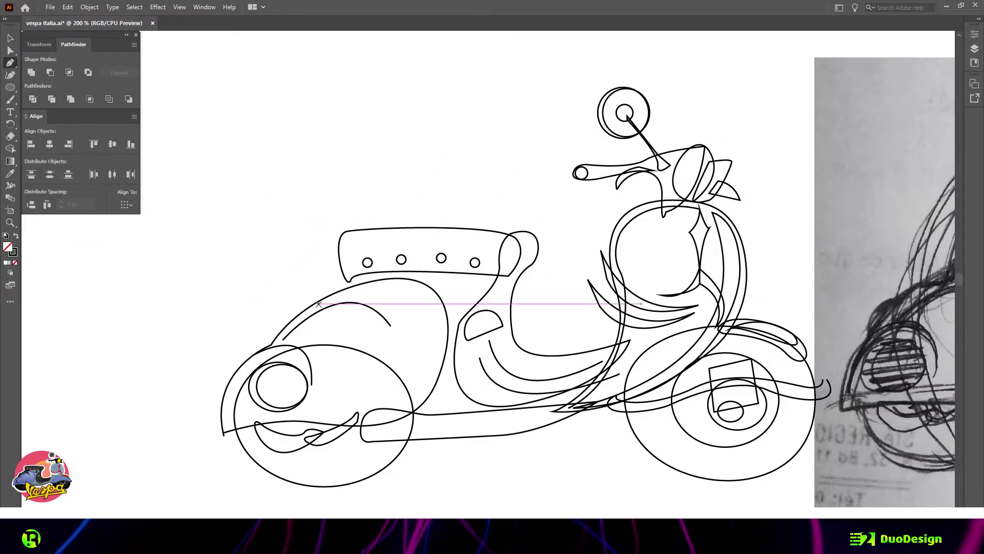
pyautogui.moveTo(318, 304)
pyautogui.mouseDown()
pyautogui.moveTo(354, 277)
pyautogui.moveTo(395, 274)
pyautogui.mouseUp()
pyautogui.click(318, 306)
pyautogui.click(292, 300)
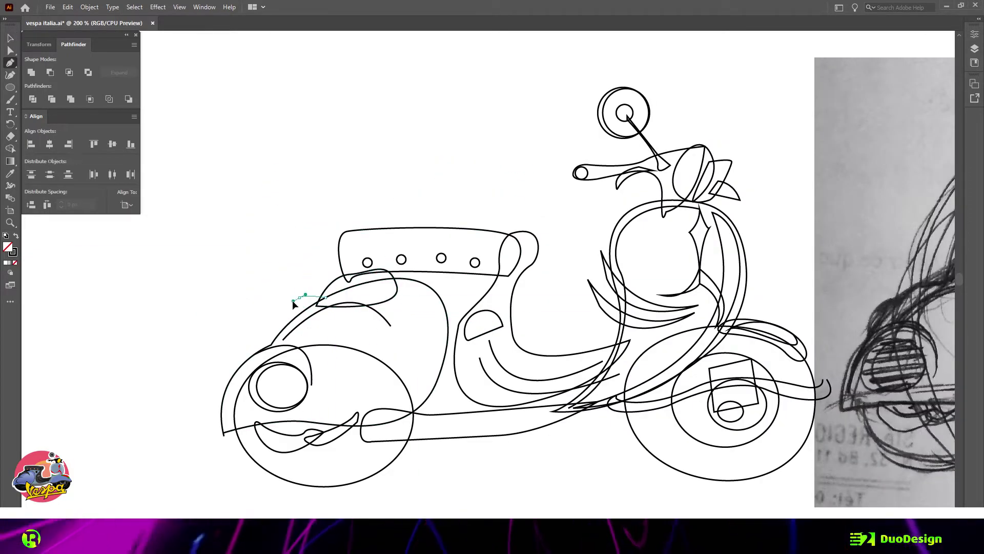
pyautogui.click(280, 338)
# Step: Draw a narrow upright ellipse at the rear end of the footboard strip
pyautogui.scroll(-3, 279, 337)
pyautogui.press('l')
pyautogui.scroll(3, 318, 354)
pyautogui.moveTo(312, 350)
pyautogui.mouseDown()
pyautogui.moveTo(327, 365)
pyautogui.moveTo(322, 374)
pyautogui.mouseUp()
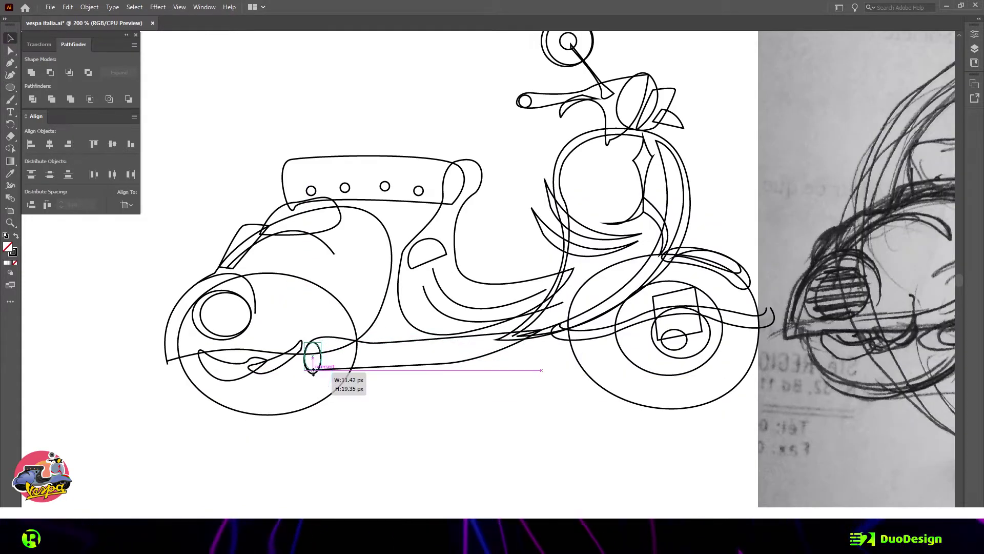
# Step: Select the inner curved line on the rear cowl and set its stroke weight to 20 pt
pyautogui.scroll(-3, 319, 390)
pyautogui.press('v')
pyautogui.moveTo(460, 423); pyautogui.dragTo(259, 249)
pyautogui.click(325, 337)
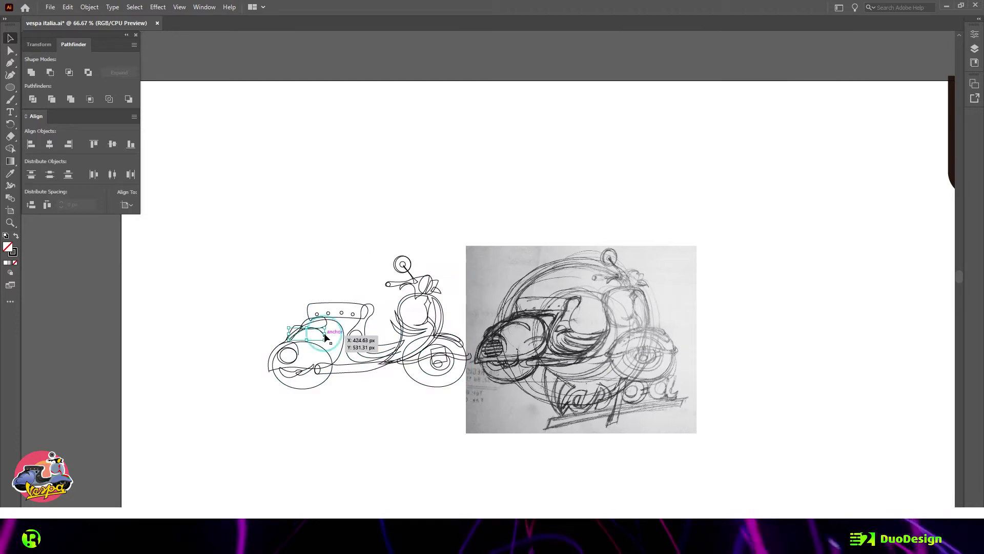
pyautogui.click(974, 34)
pyautogui.click(864, 157)
pyautogui.click(810, 335)
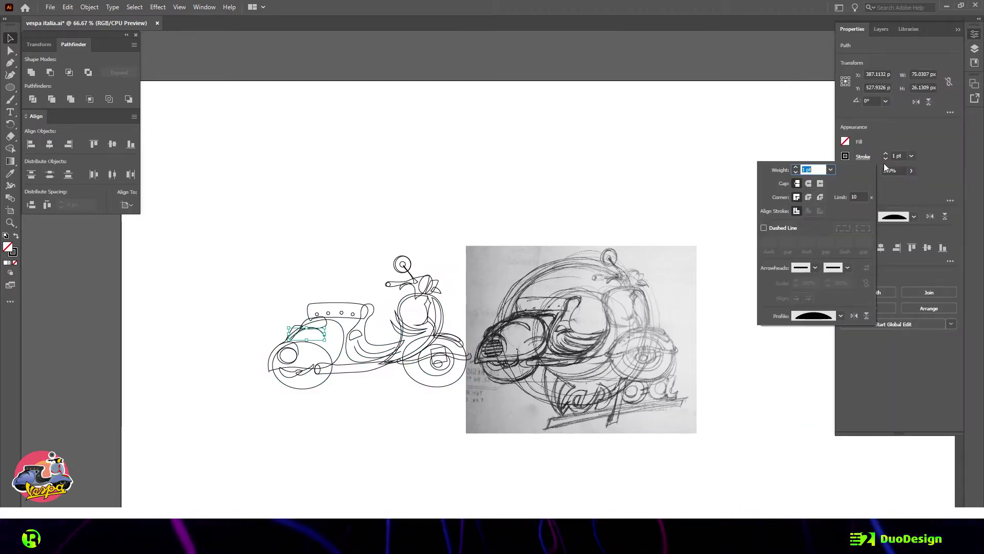
pyautogui.write('20')
pyautogui.click(886, 154)
# Step: Apply a tapered width profile to the rear cowl's thick curved line and deselect it
pyautogui.click(915, 217)
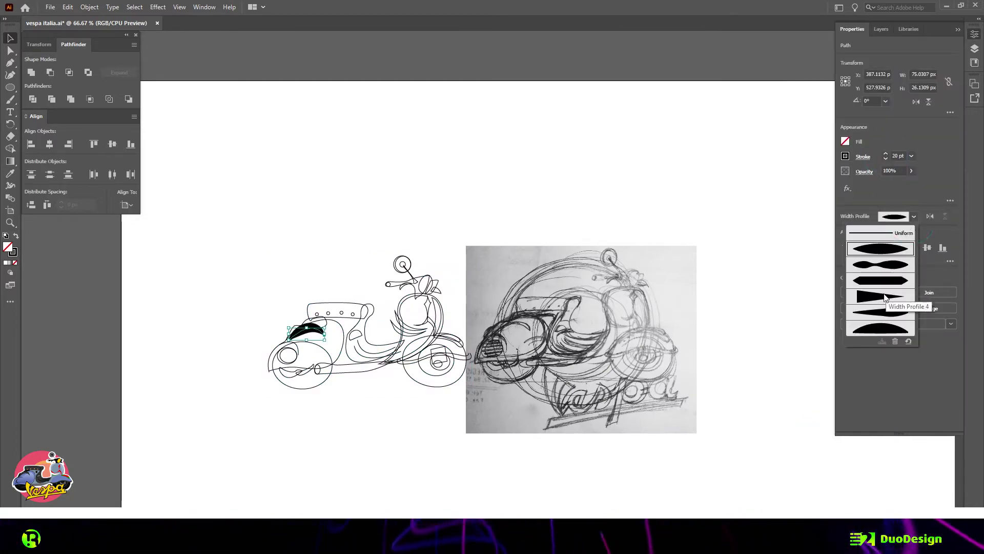
pyautogui.click(881, 312)
pyautogui.click(878, 159)
pyautogui.click(314, 401)
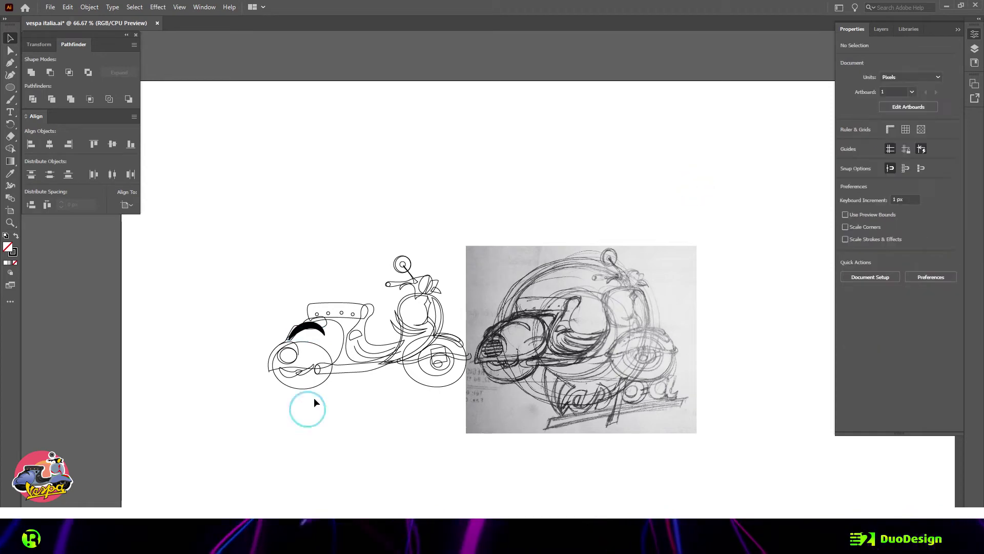
# Step: Give the two curved floor lines beside the seat column a 5 pt stroke with a width profile tapered at both ends
pyautogui.scroll(3, 339, 349)
pyautogui.click(424, 375)
pyautogui.click(864, 157)
pyautogui.click(916, 218)
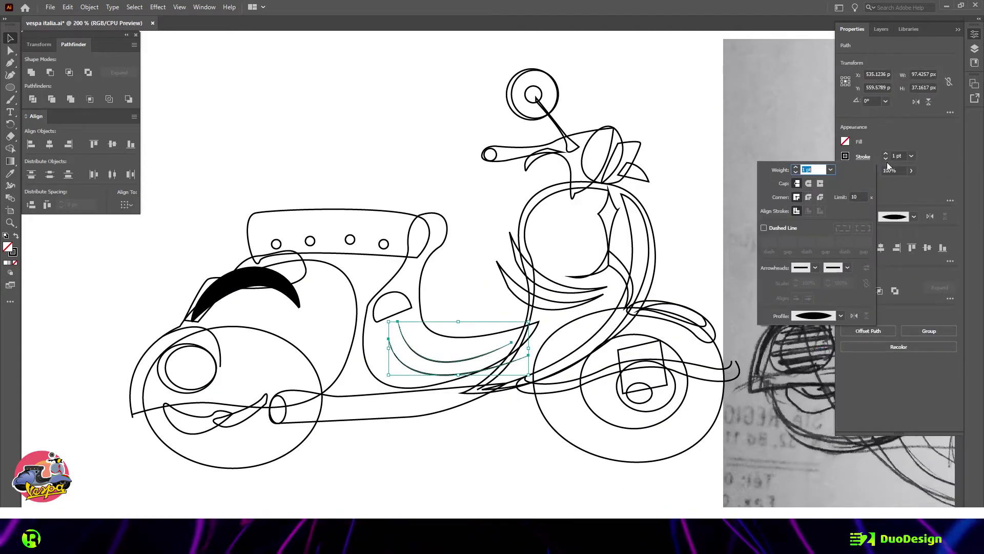
pyautogui.click(872, 359)
# Step: Extend the upper tapered floor curve by moving its front end anchor to the tip of the surrounding outline
pyautogui.click(432, 359)
pyautogui.press('a')
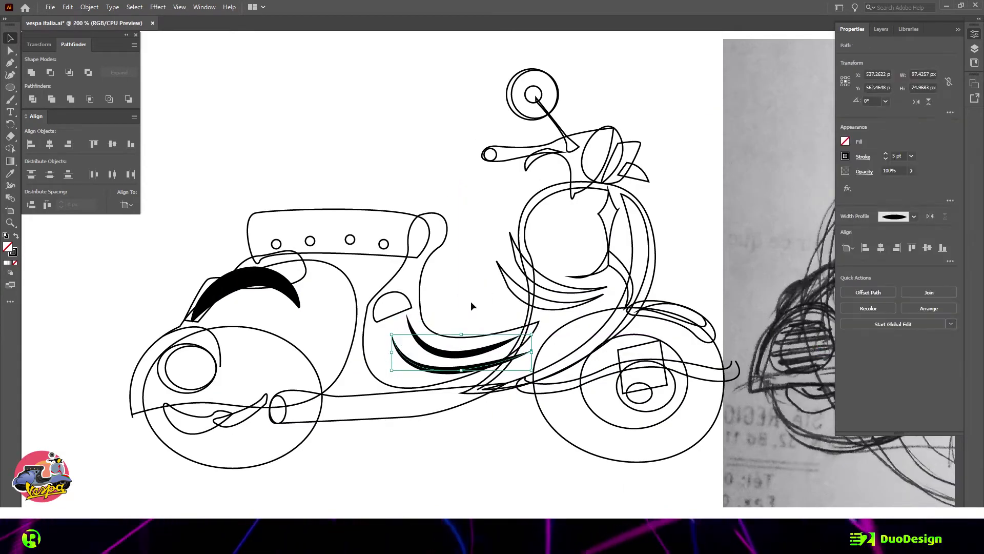
pyautogui.moveTo(510, 338); pyautogui.dragTo(536, 329)
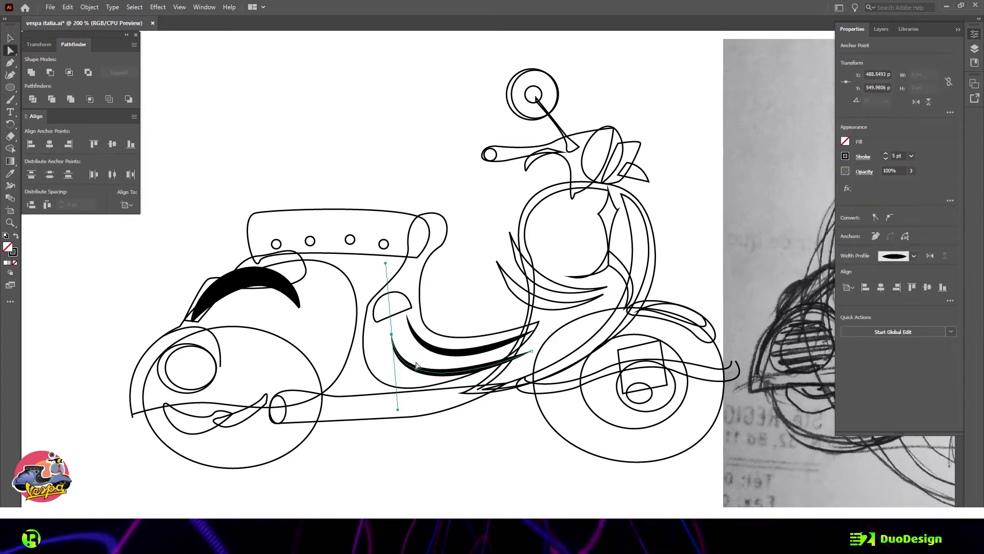
# Step: Adjust the rear end of the upper tapered floor curve and shift the small half-round shape beside the seat column slightly forward
pyautogui.click(412, 326)
pyautogui.moveTo(424, 401); pyautogui.dragTo(422, 382)
pyautogui.click(392, 310)
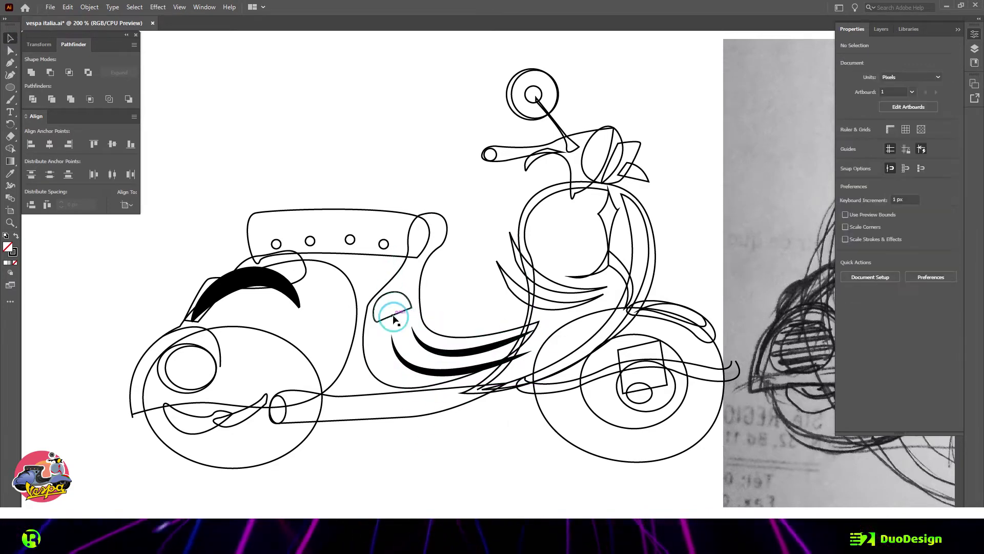
pyautogui.click(368, 307)
pyautogui.click(427, 293)
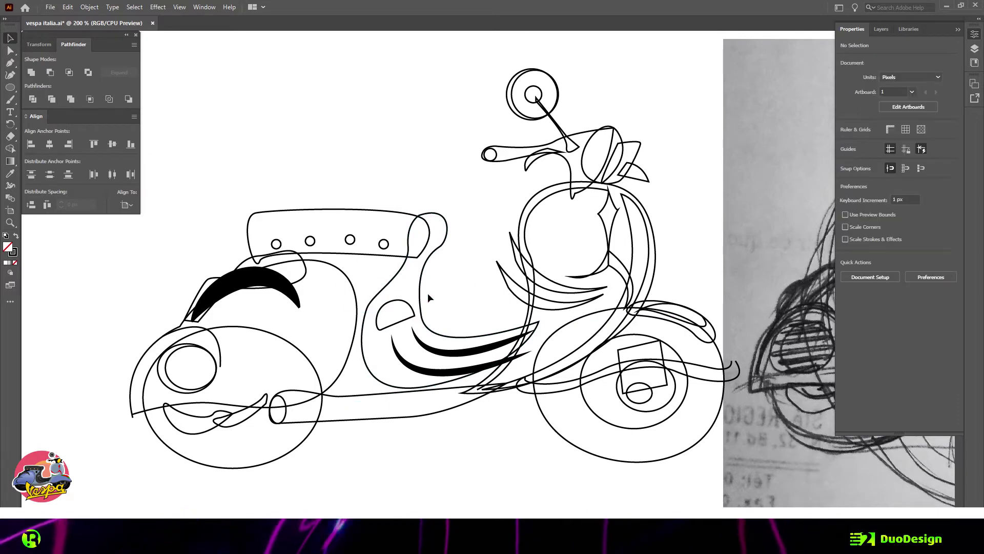
# Step: Draw the front fender outline over the front wheel with the Pen tool, adjust its lower edge curve and deselect it
pyautogui.press('v')
pyautogui.hotkey('ctrl', '-')
pyautogui.scroll(3, 508, 320)
pyautogui.press('p')
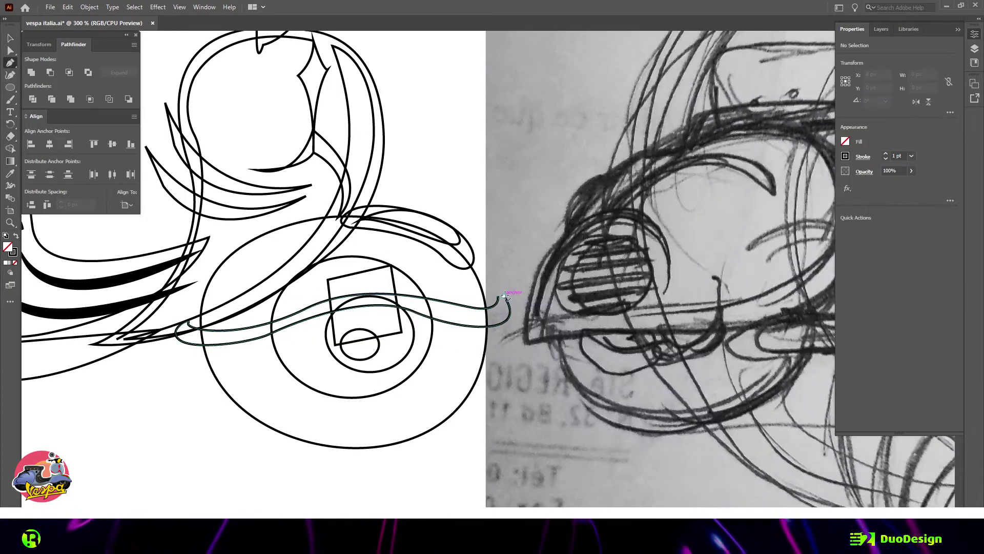
pyautogui.moveTo(449, 238); pyautogui.dragTo(395, 217)
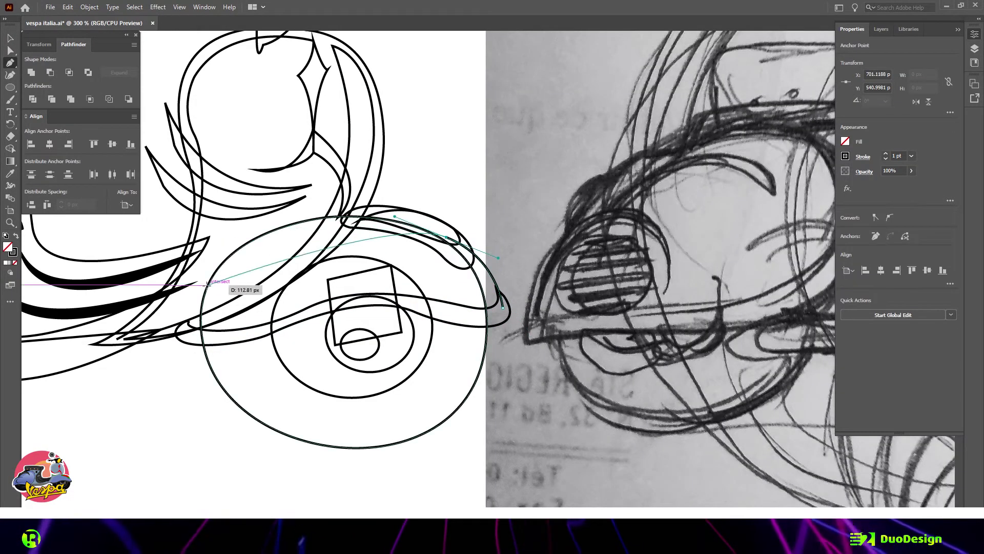
pyautogui.moveTo(294, 219); pyautogui.dragTo(265, 232)
pyautogui.moveTo(188, 323); pyautogui.dragTo(173, 405)
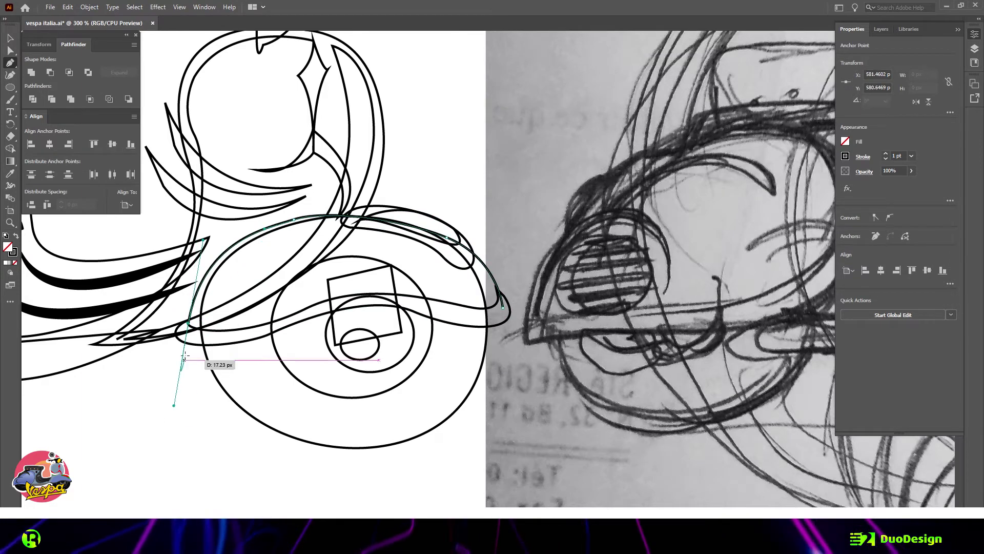
pyautogui.press('a')
pyautogui.click(400, 331)
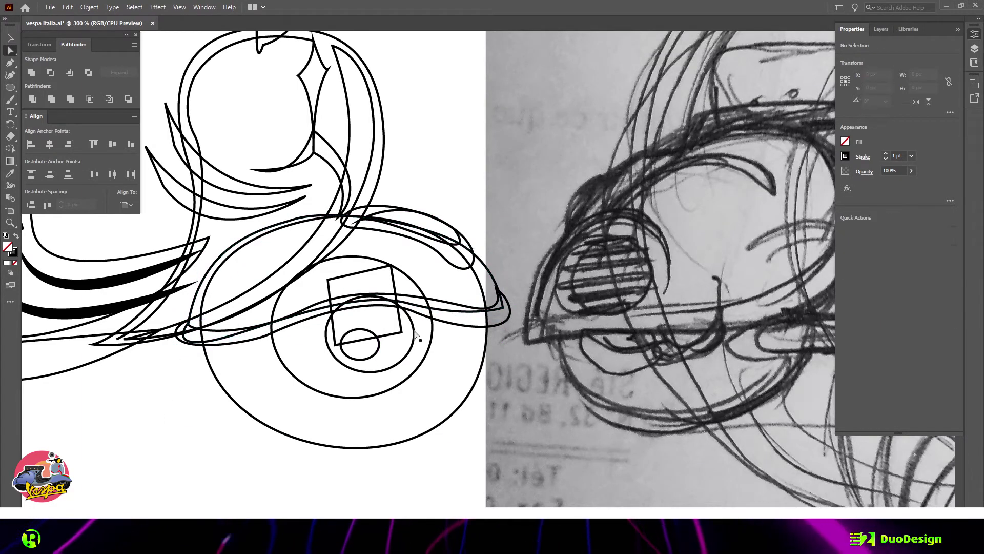
pyautogui.moveTo(391, 322); pyautogui.dragTo(373, 294)
pyautogui.hotkey('ctrl', '0')
pyautogui.press('v')
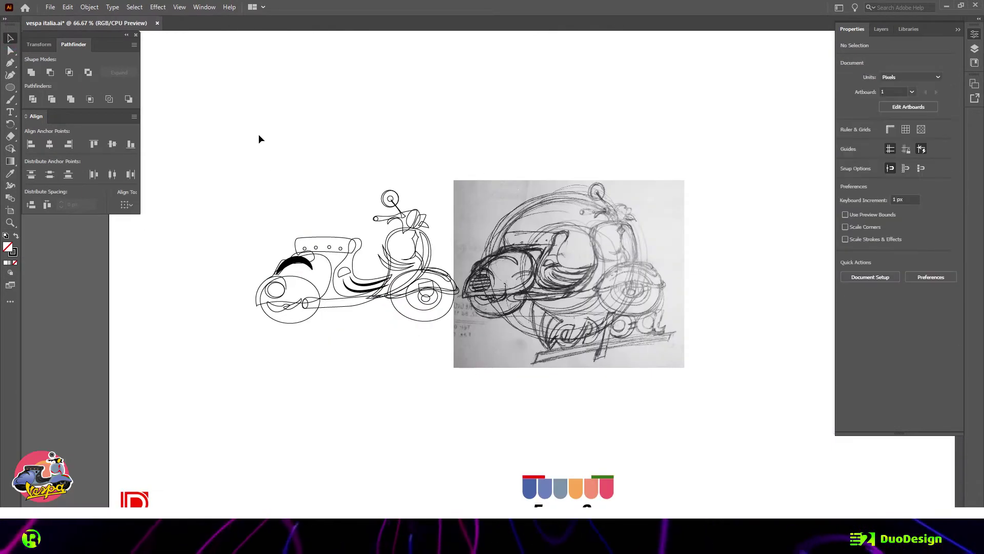
# Step: Convert the thick tapered strokes on the rear cowl and floor into filled shapes with Outline Stroke
pyautogui.click(312, 271)
pyautogui.hotkey('ctrl', '+')
pyautogui.hotkey('ctrl', '+')
pyautogui.hotkey('ctrl', '+')
pyautogui.scroll(2, 487, 267)
pyautogui.click(89, 6)
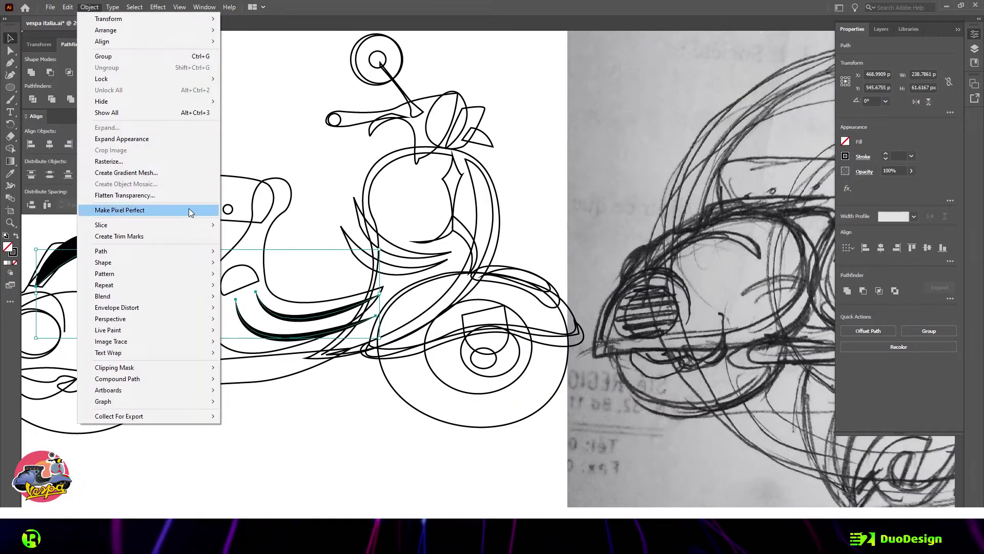
pyautogui.moveTo(195, 251)
pyautogui.click(263, 277)
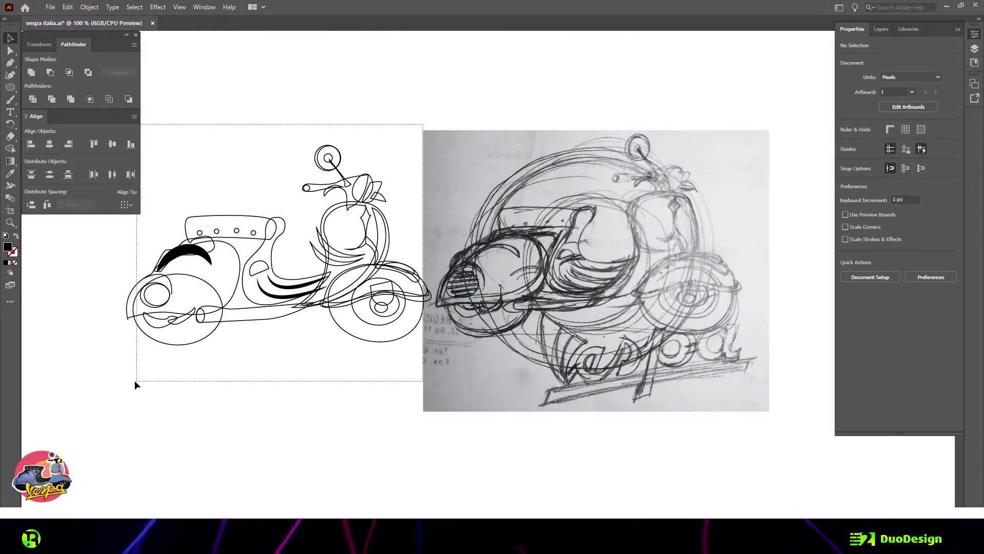
# Step: Select the whole scooter line art and fill its enclosed regions with bright green #17FF17 using Shape Builder
pyautogui.moveTo(137, 385); pyautogui.dragTo(137, 383)
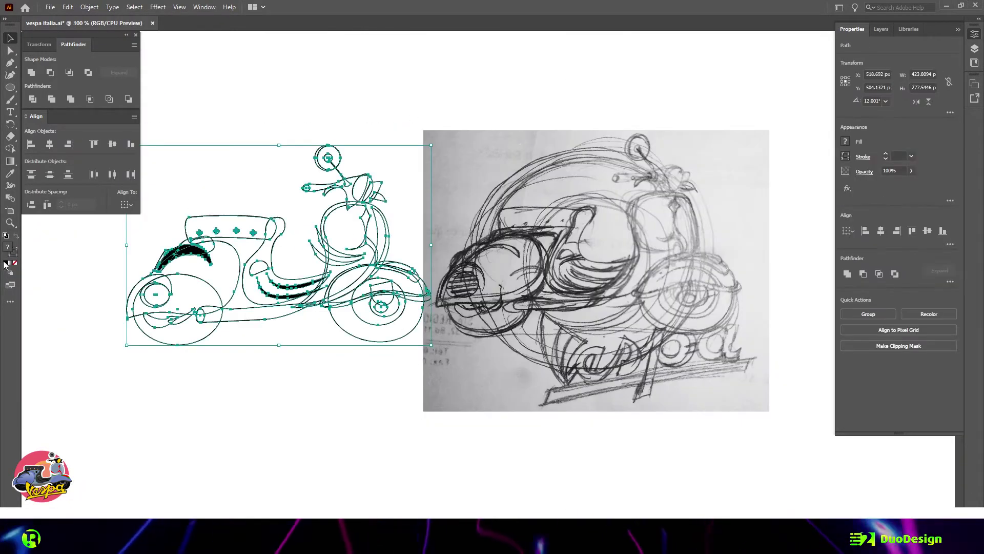
pyautogui.press('F6')
pyautogui.click(154, 141)
pyautogui.moveTo(172, 209); pyautogui.dragTo(329, 354)
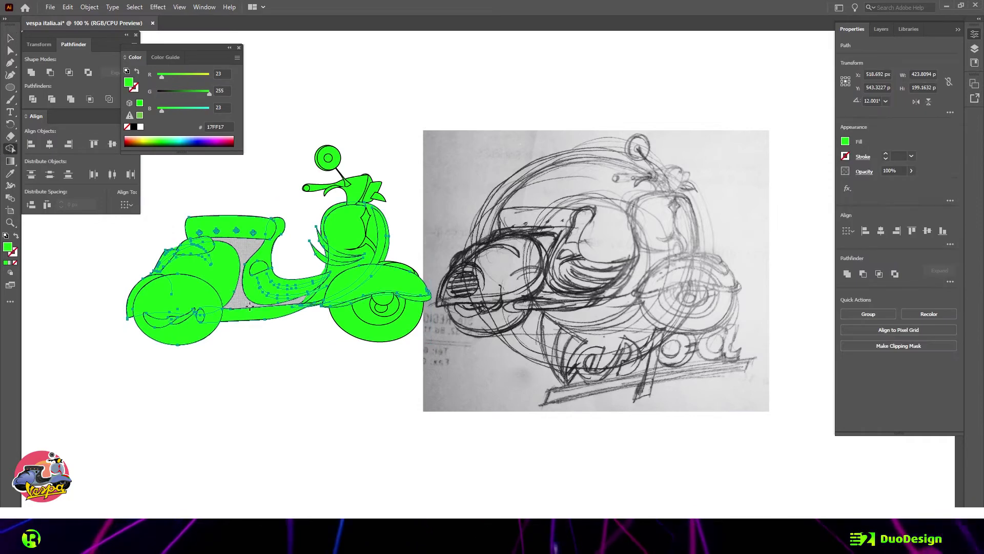
pyautogui.moveTo(423, 128); pyautogui.dragTo(127, 376)
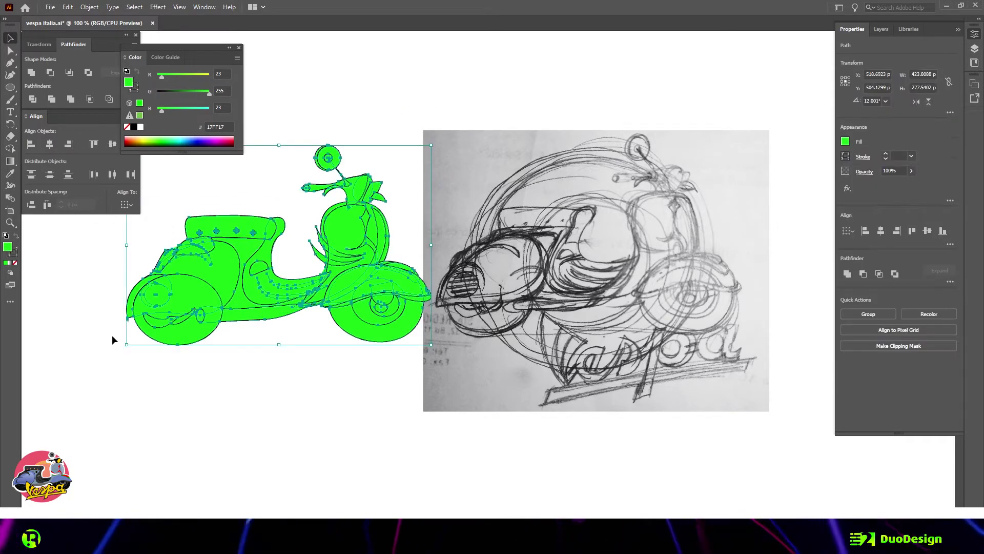
pyautogui.hotkey('ctrl', '-')
pyautogui.hotkey('ctrl', '-')
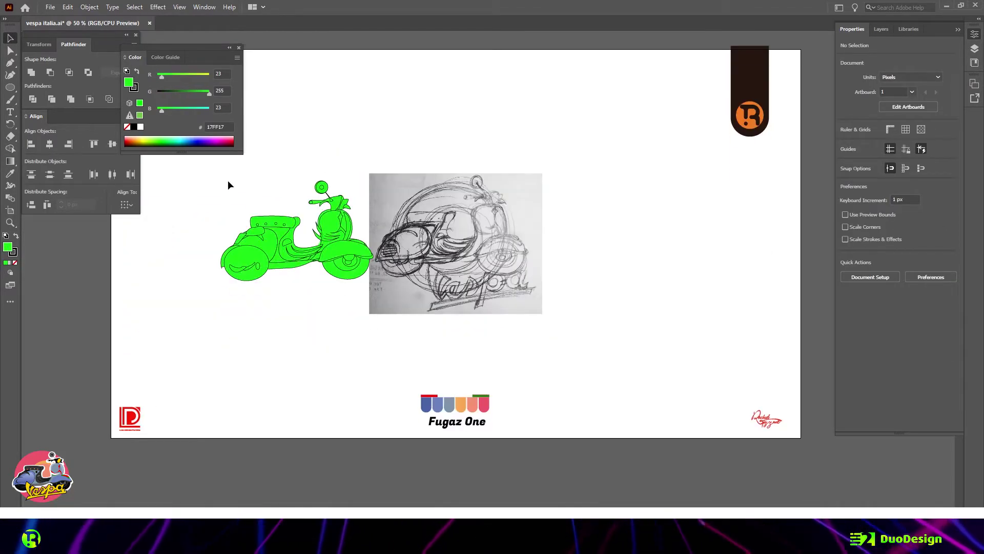
# Step: Trace the sketched background rings with unfilled ellipses: an outer one about 335 × 317 px, a middle one about 203 × 192 px and a smaller inner one
pyautogui.hotkey('ctrl', '+')
pyautogui.press('l')
pyautogui.moveTo(355, 167); pyautogui.dragTo(514, 317)
pyautogui.press('/')
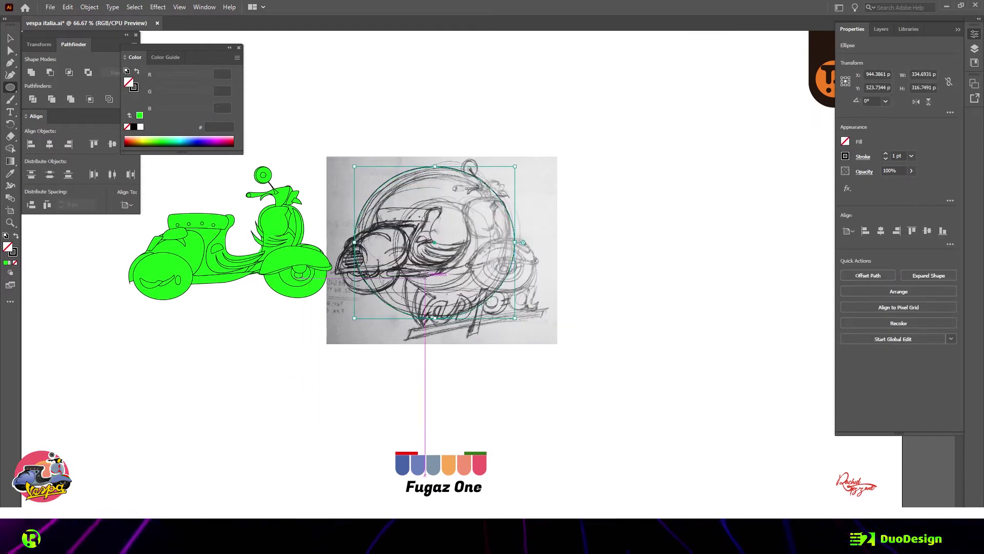
pyautogui.moveTo(392, 193); pyautogui.dragTo(482, 283)
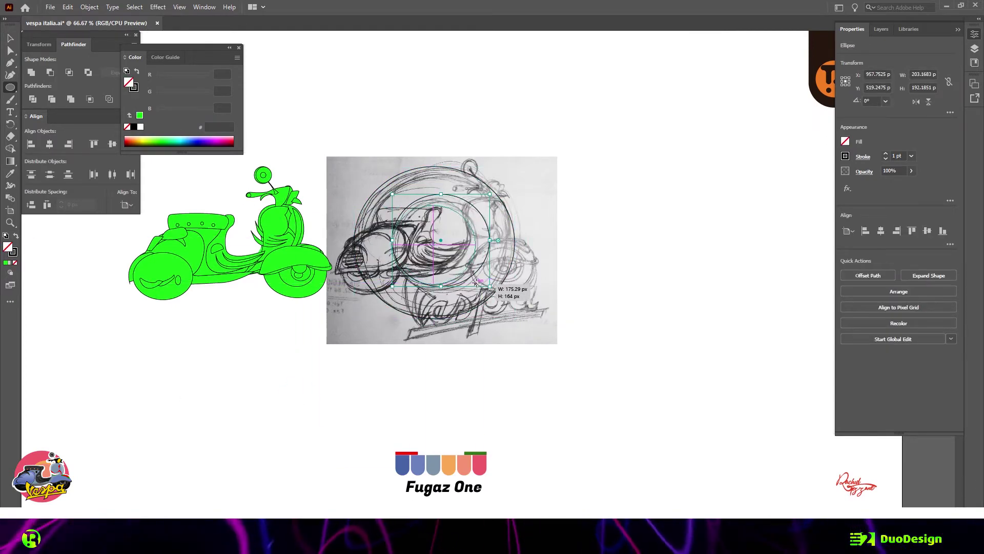
pyautogui.press('v')
pyautogui.click(539, 125)
# Step: Reposition the innermost ellipse within the middle ellipse to follow the sketched rings
pyautogui.scroll(5, 441, 184)
pyautogui.moveTo(404, 229); pyautogui.dragTo(403, 229)
pyautogui.scroll(-3, 403, 229)
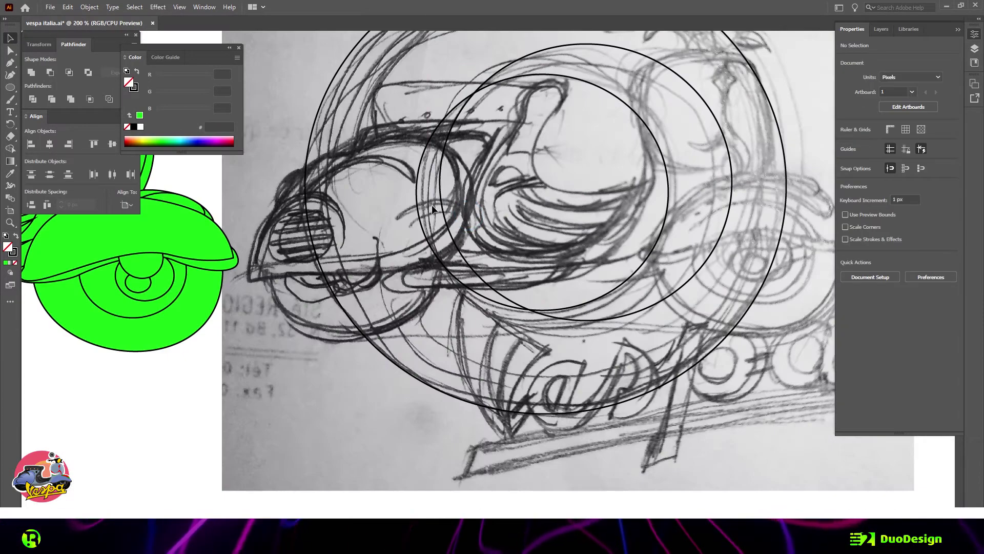
pyautogui.click(398, 226)
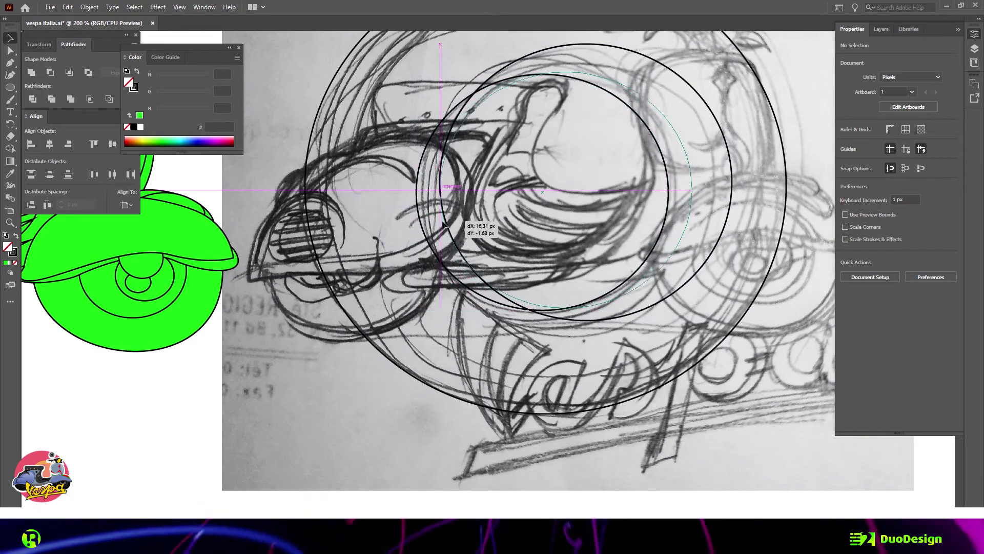
# Step: Trace the closed outline of the lettering's large initial V with the Pen tool
pyautogui.scroll(-3, 389, 370)
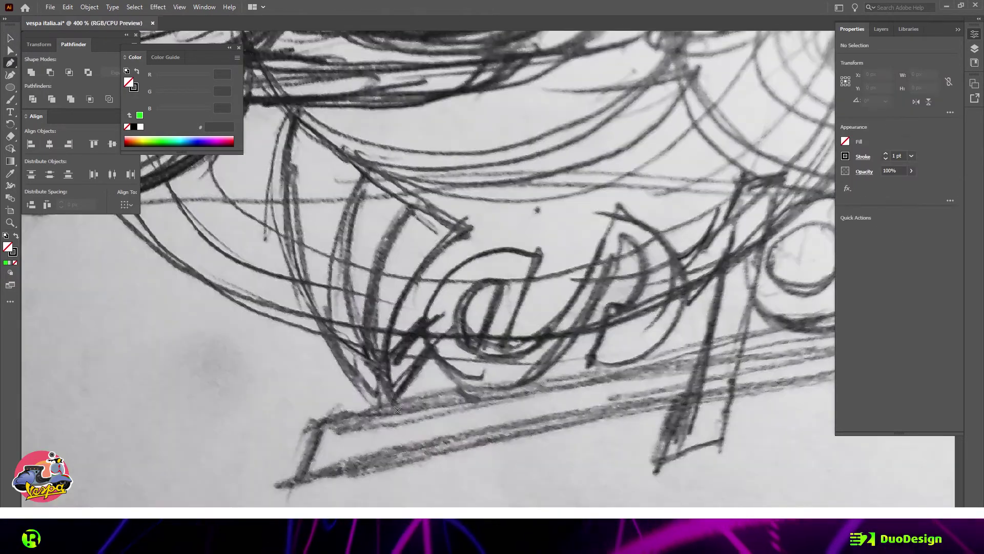
pyautogui.click(392, 420)
pyautogui.moveTo(294, 113); pyautogui.dragTo(310, 75)
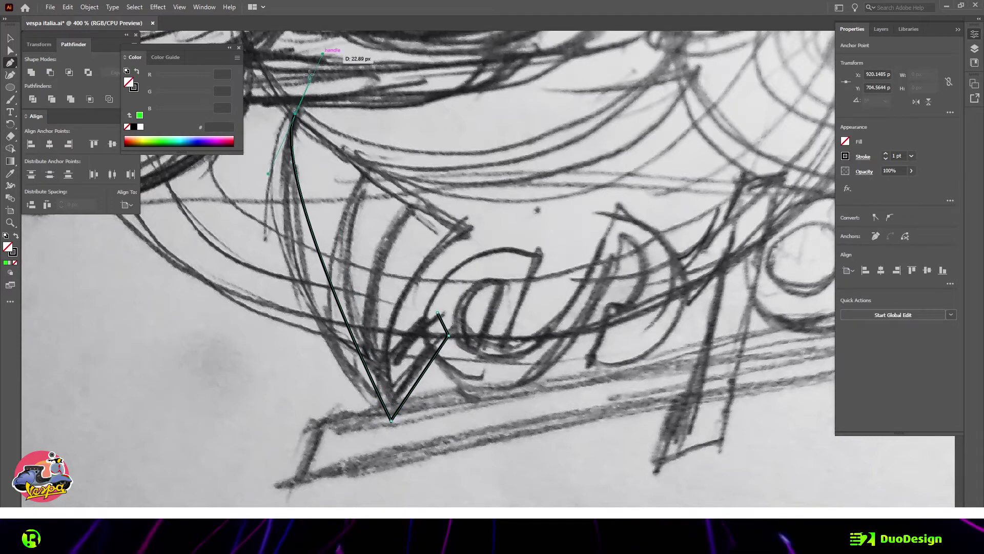
pyautogui.moveTo(217, 287); pyautogui.dragTo(218, 279)
pyautogui.click(294, 113)
pyautogui.click(368, 360)
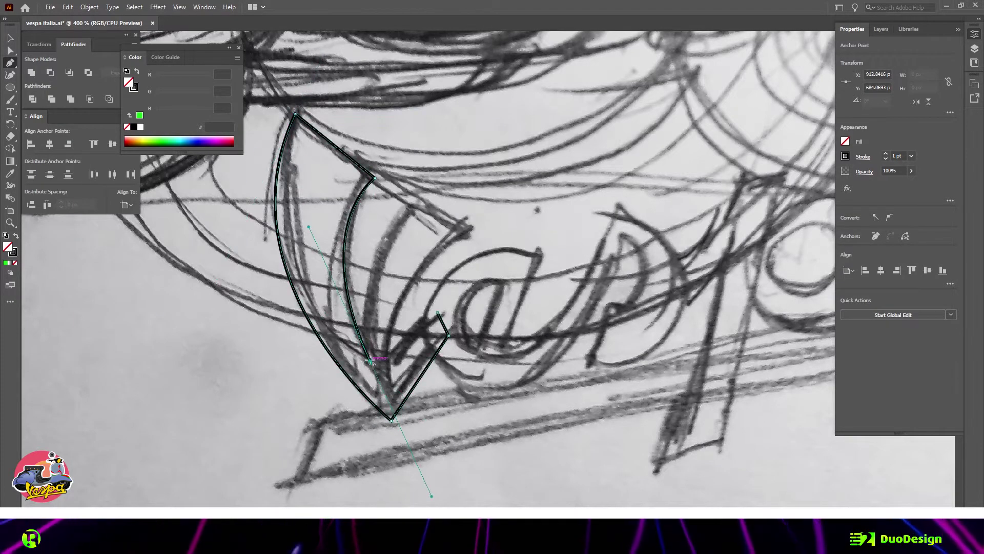
pyautogui.moveTo(412, 197); pyautogui.dragTo(472, 152)
pyautogui.moveTo(392, 396); pyautogui.dragTo(440, 321)
pyautogui.click(437, 313)
# Step: Trace the joined letters a and s of the Vespa lettering as one closed Pen outline
pyautogui.scroll(3, 461, 308)
pyautogui.keyDown('ctrl'); pyautogui.click(500, 324); pyautogui.keyUp('ctrl')
pyautogui.click(500, 324)
pyautogui.moveTo(538, 219); pyautogui.dragTo(510, 210)
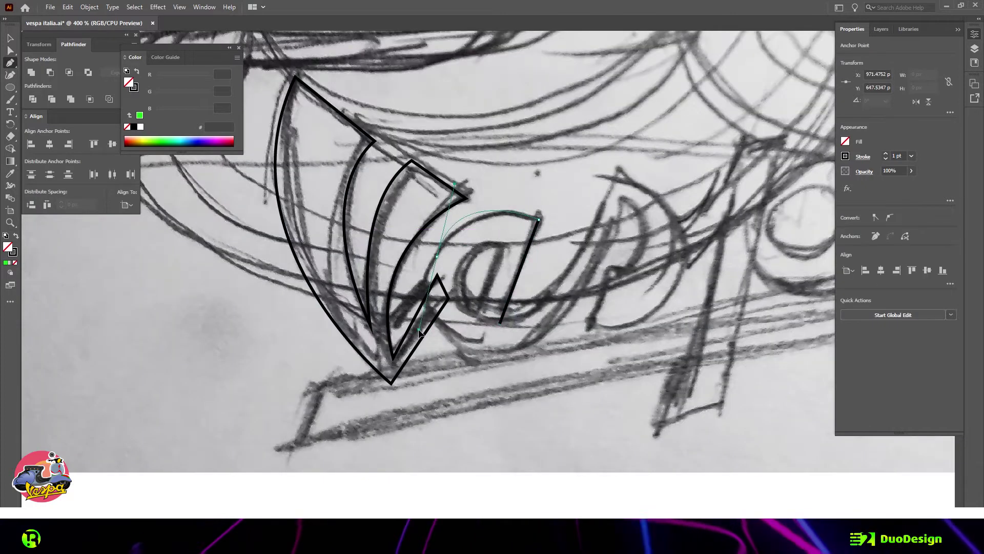
pyautogui.moveTo(622, 200); pyautogui.dragTo(628, 262)
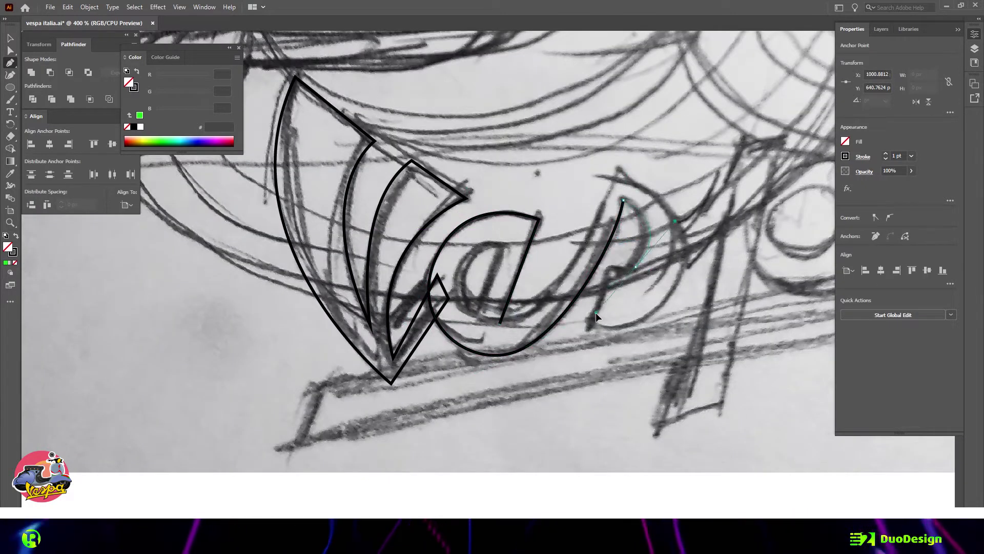
pyautogui.click(635, 266)
pyautogui.moveTo(669, 298); pyautogui.dragTo(695, 254)
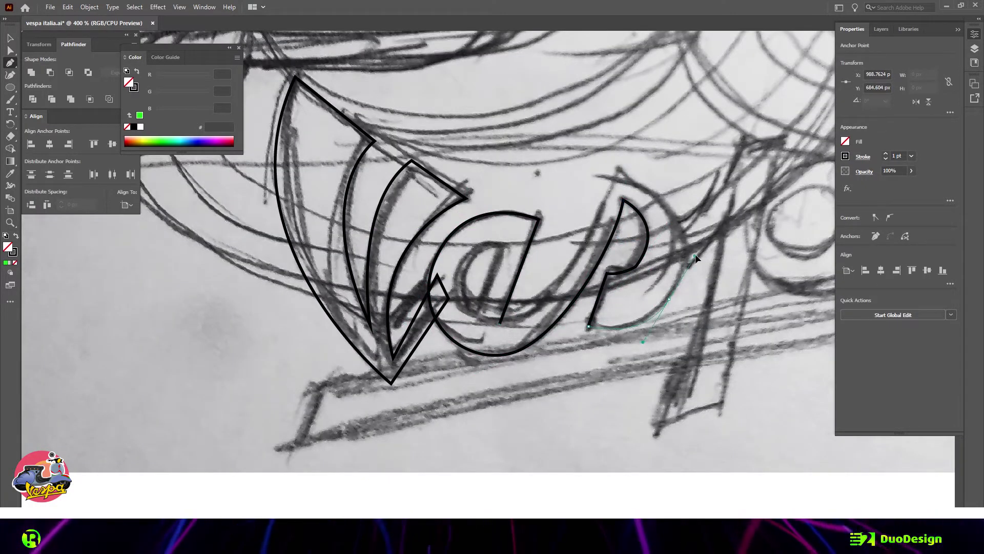
pyautogui.moveTo(618, 176); pyautogui.dragTo(559, 163)
pyautogui.click(618, 176)
pyautogui.click(499, 322)
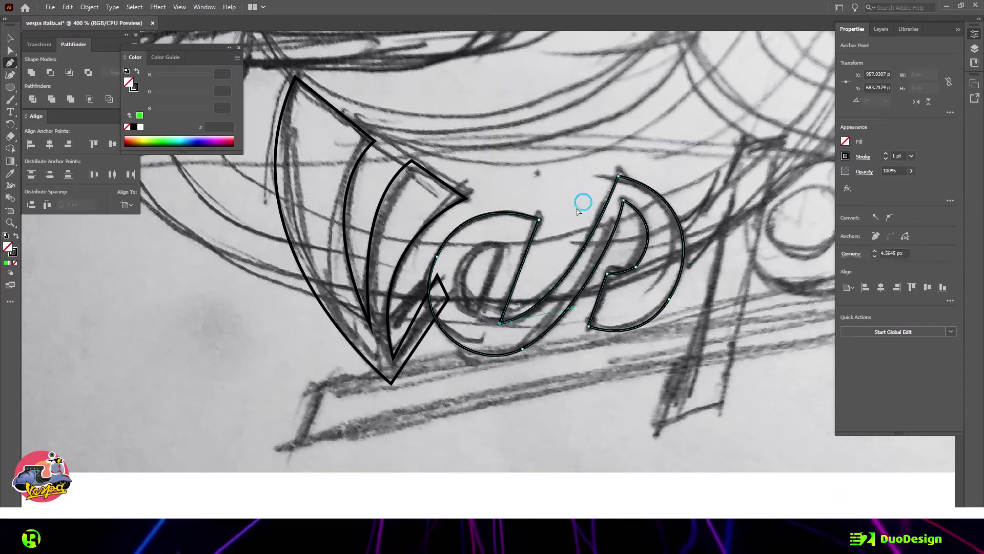
# Step: Trace the slanted stem of the letter p, including its stroke connecting to the s, as a closed outline
pyautogui.hotkey('ctrl', '-')
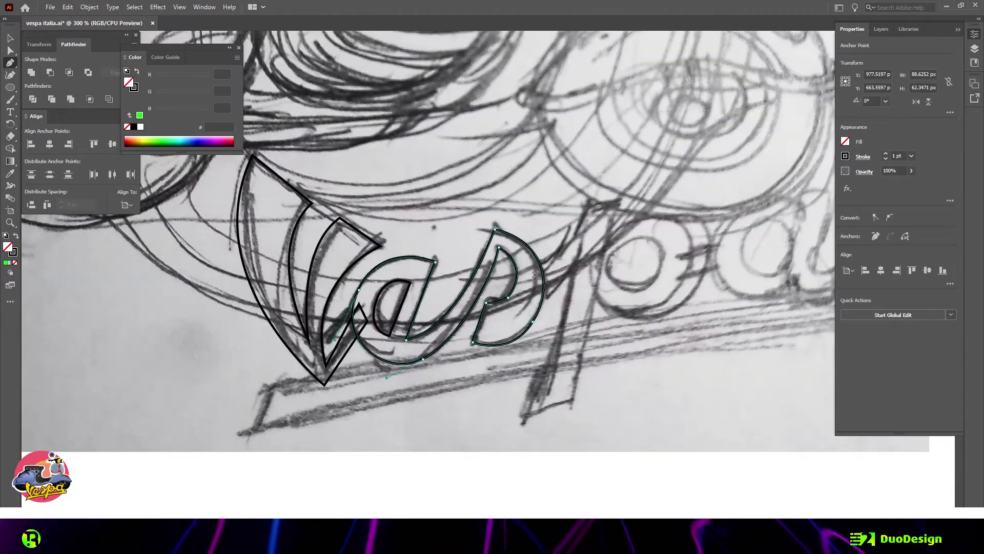
pyautogui.click(536, 274)
pyautogui.moveTo(592, 204); pyautogui.dragTo(615, 149)
pyautogui.click(526, 420)
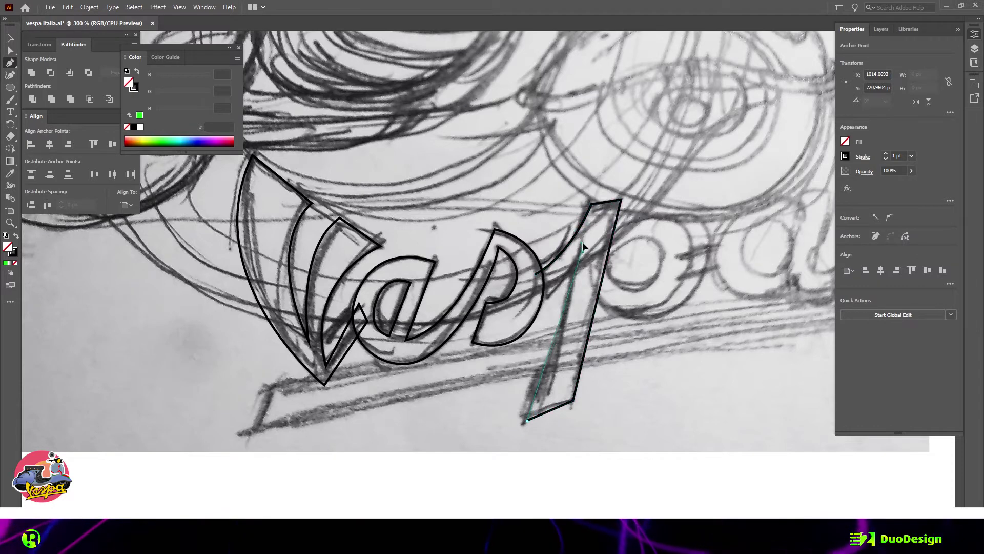
pyautogui.click(583, 248)
pyautogui.moveTo(563, 299); pyautogui.dragTo(541, 302)
pyautogui.click(535, 274)
# Step: Trace the outer outline and the inner counter of the p's round bowl with the Pen tool
pyautogui.press('o')
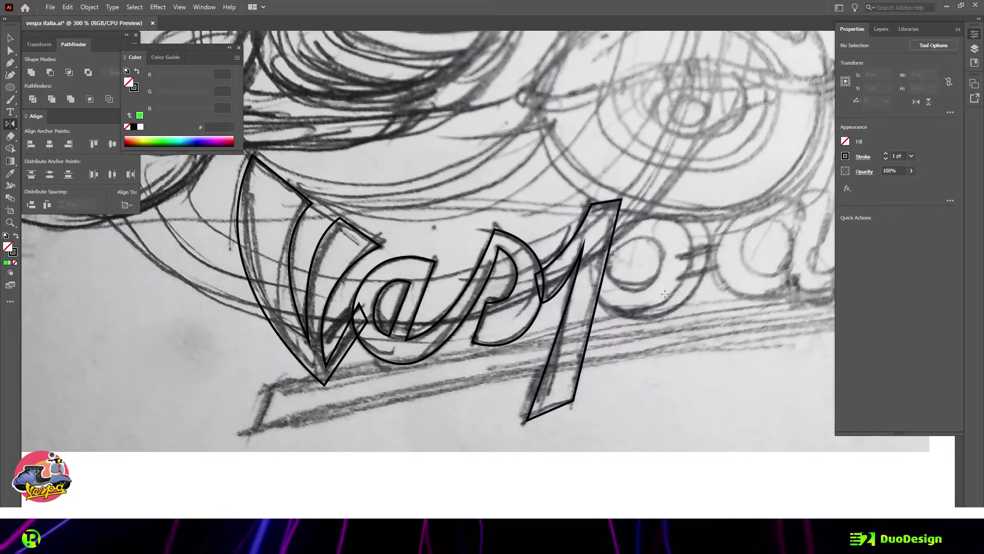
pyautogui.moveTo(710, 319); pyautogui.dragTo(710, 319)
pyautogui.press('p')
pyautogui.click(604, 240)
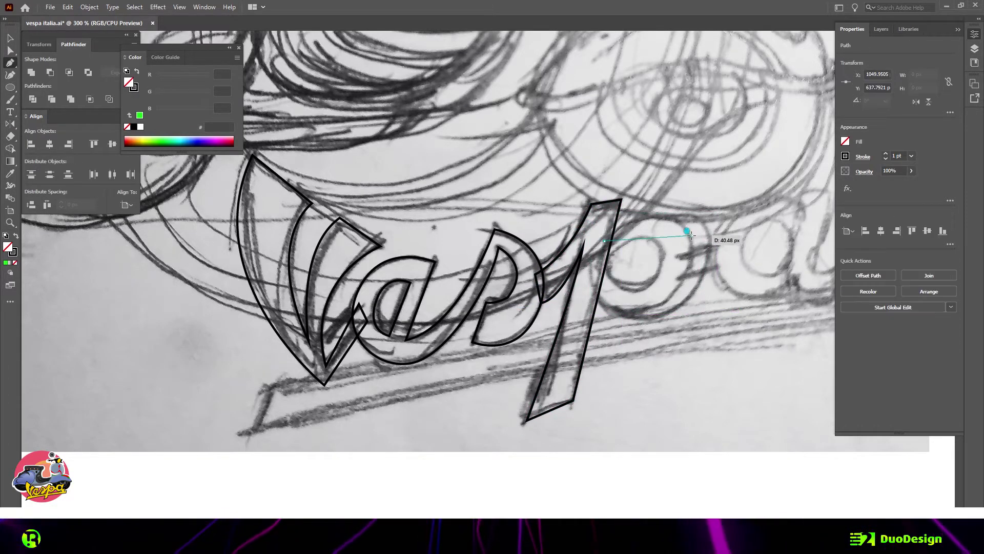
pyautogui.moveTo(719, 281); pyautogui.dragTo(722, 287)
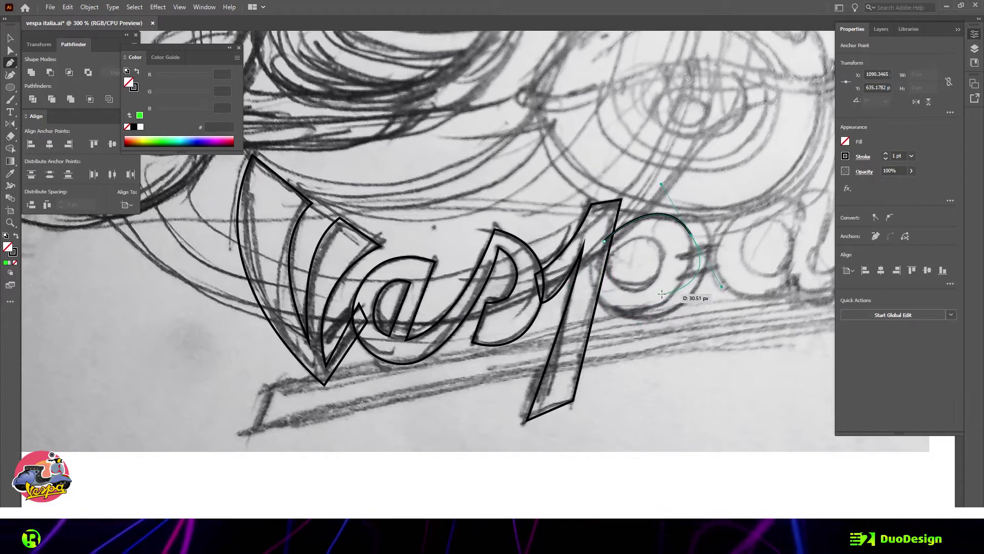
pyautogui.moveTo(691, 235); pyautogui.dragTo(675, 301)
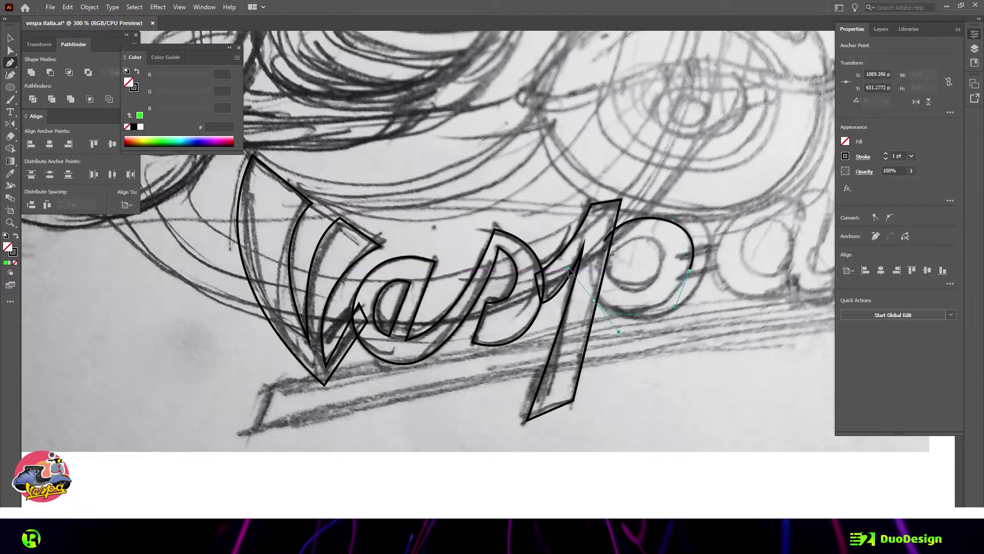
pyautogui.moveTo(571, 272); pyautogui.dragTo(568, 267)
pyautogui.click(606, 239)
pyautogui.moveTo(649, 237); pyautogui.dragTo(667, 241)
pyautogui.moveTo(647, 287)
pyautogui.mouseDown()
pyautogui.moveTo(635, 290)
pyautogui.moveTo(606, 247)
pyautogui.mouseUp()
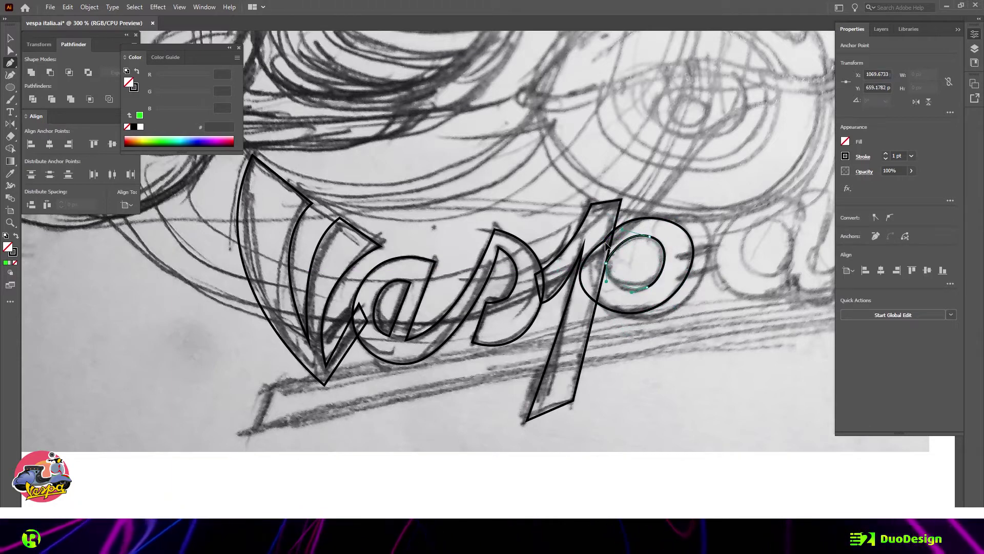
pyautogui.click(606, 240)
# Step: Draw a closed four-sided connecting bar between the p's bowl and the final a, and deselect it
pyautogui.hscroll(5, 606, 246)
pyautogui.click(501, 258)
pyautogui.click(552, 246)
pyautogui.click(556, 268)
pyautogui.click(502, 280)
pyautogui.click(502, 257)
pyautogui.keyDown('ctrl'); pyautogui.click(618, 276); pyautogui.keyUp('ctrl')
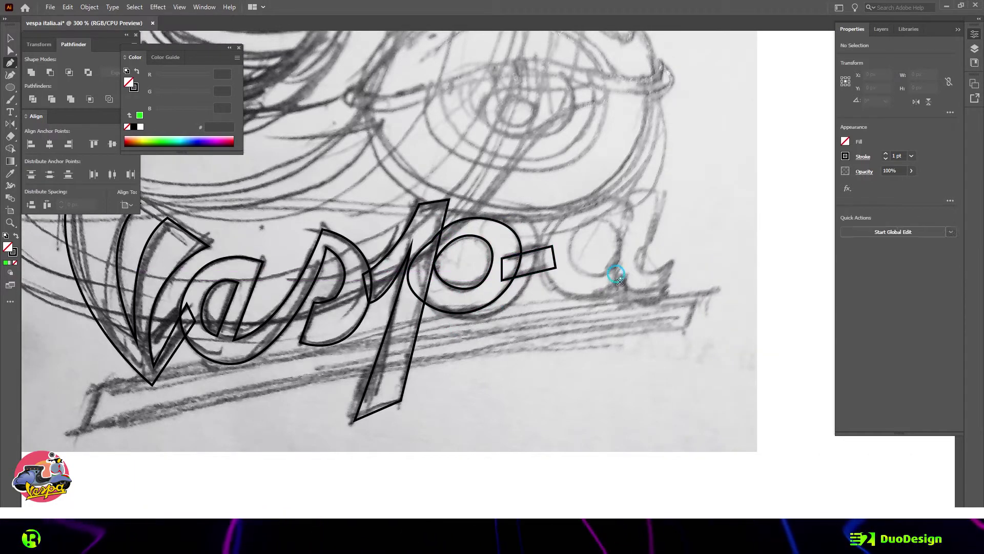
# Step: Trace the lettering's final letter a, with its stem and round inner counter, using the Pen tool
pyautogui.click(619, 278)
pyautogui.moveTo(550, 285); pyautogui.dragTo(531, 238)
pyautogui.moveTo(641, 268); pyautogui.dragTo(670, 248)
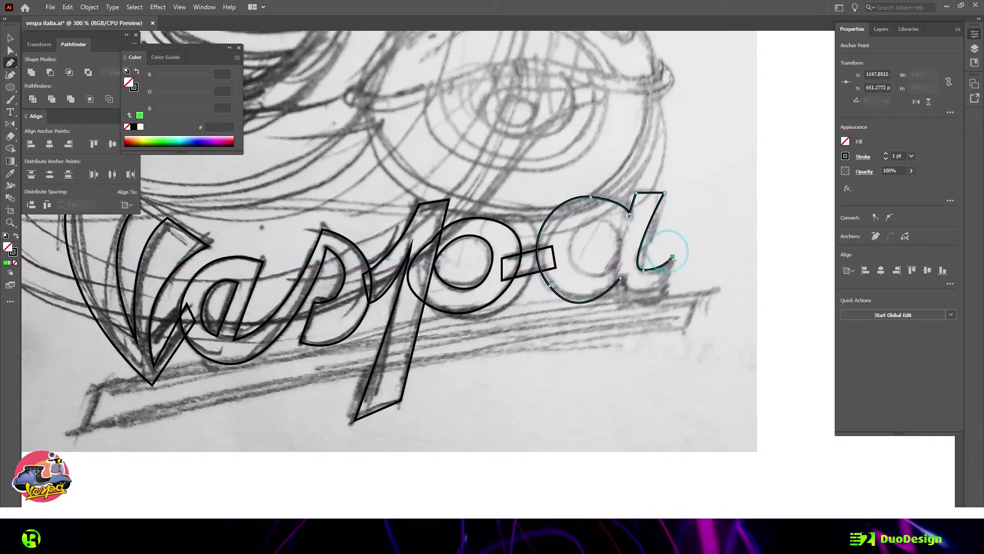
pyautogui.click(673, 254)
pyautogui.click(664, 296)
pyautogui.hotkey('ctrl', 'z')
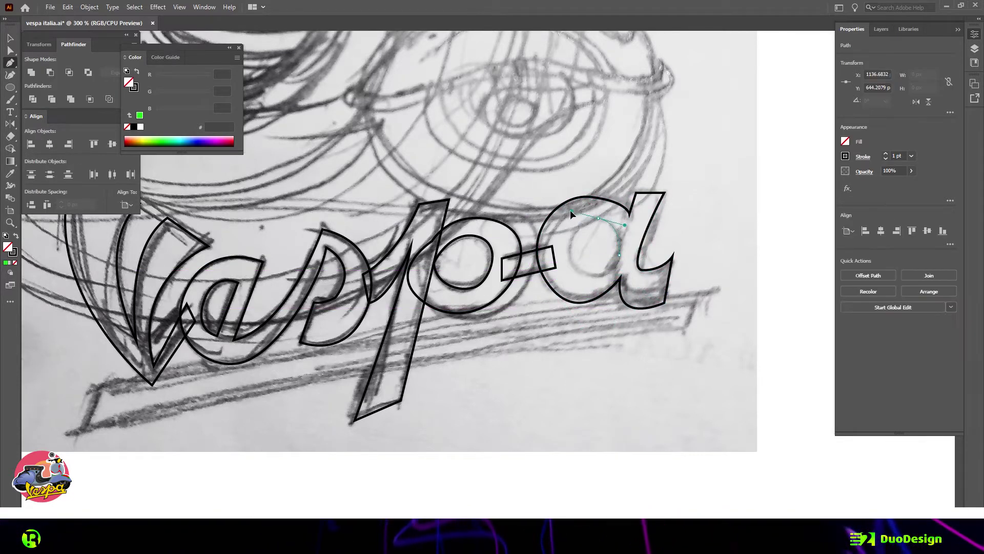
pyautogui.hotkey('ctrl', '1')
pyautogui.scroll(-2, 622, 366)
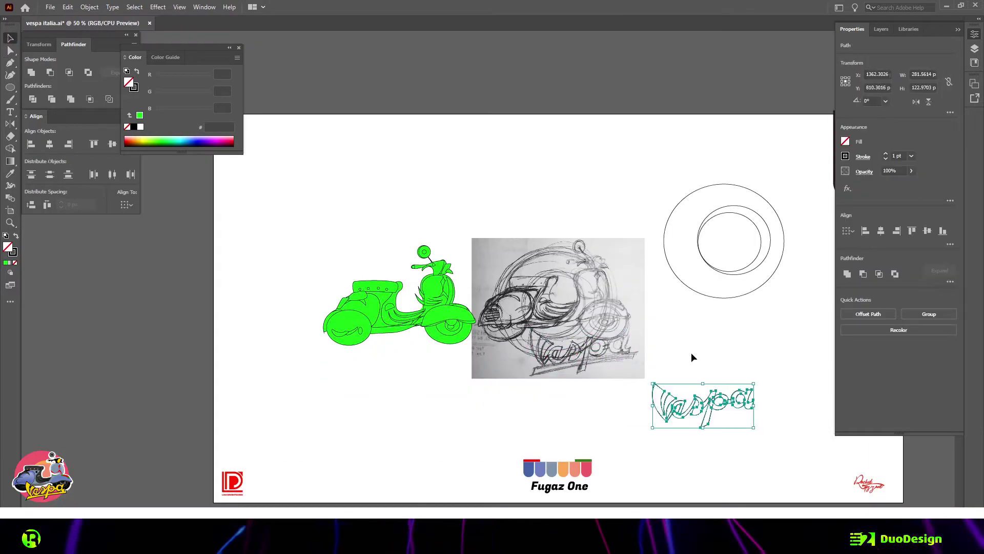
# Step: Trace the slanted underline bar beneath the Vespa lettering as a closed four-sided shape
pyautogui.scroll(4, 643, 359)
pyautogui.click(614, 339)
pyautogui.click(201, 409)
pyautogui.click(219, 376)
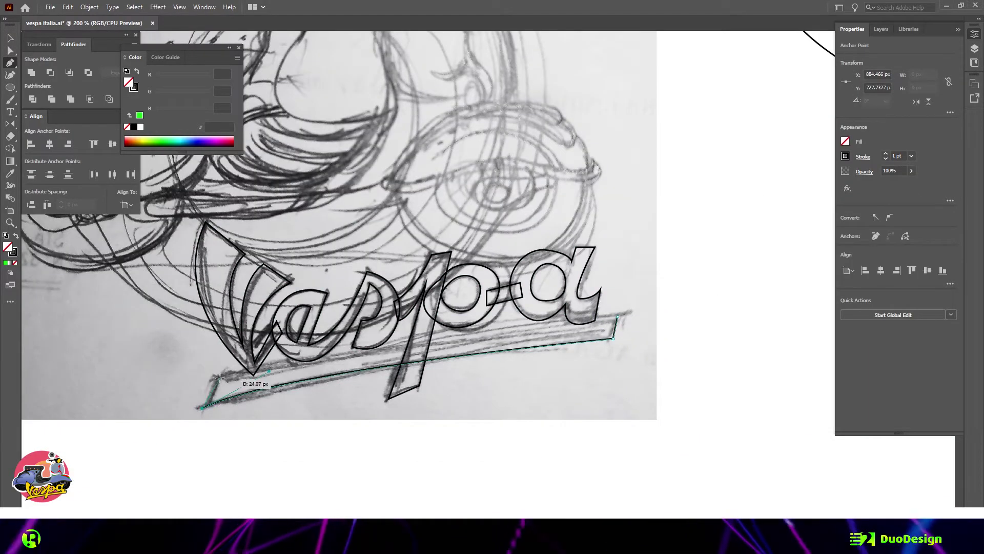
pyautogui.click(617, 316)
# Step: Move the traced lettering and its underline bar off the sketch to the empty area below the background rings
pyautogui.press('v')
pyautogui.scroll(-3, 670, 386)
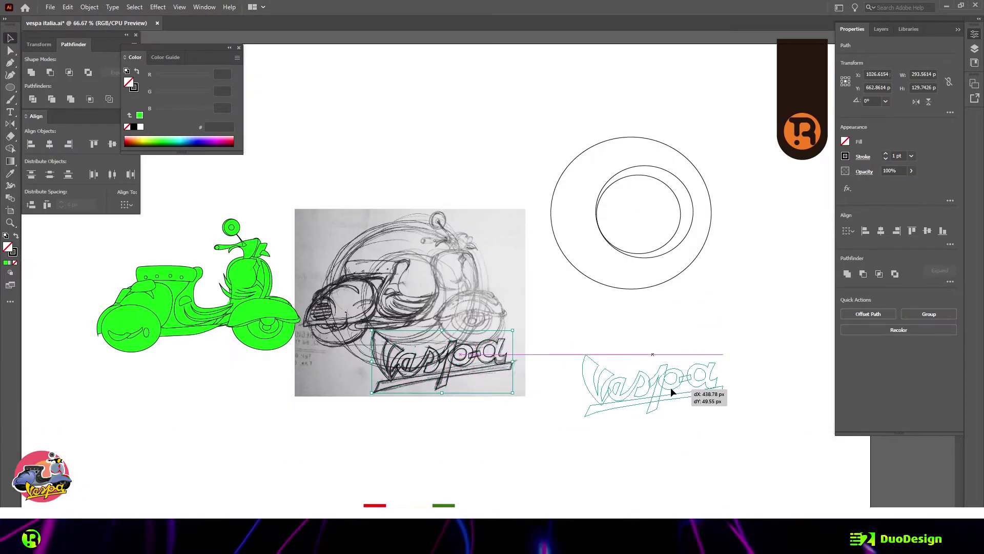
pyautogui.click(670, 387)
pyautogui.hscroll(-3, 425, 299)
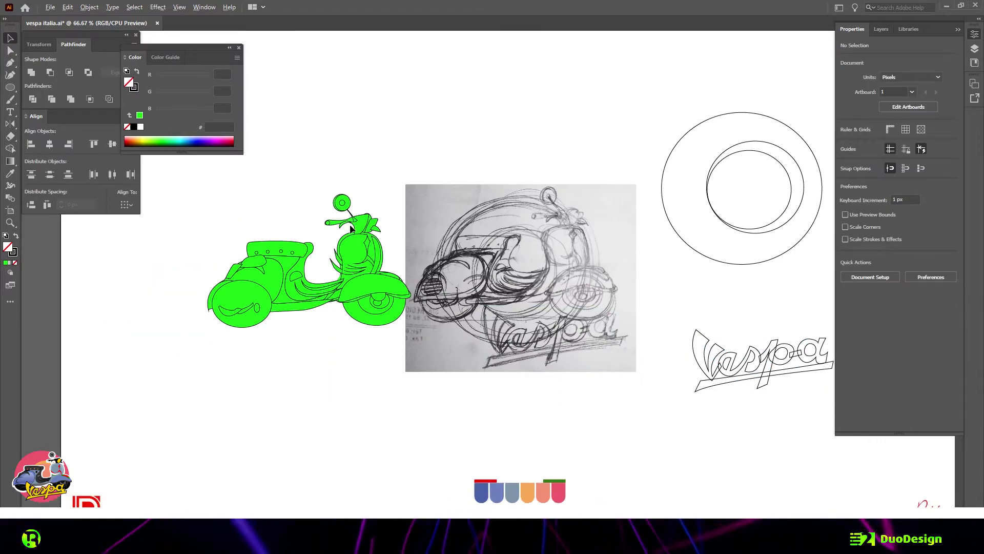
# Step: Create an offset path from the scooter's headlight ellipse with Miter joins and a miter limit of 4
pyautogui.scroll(2, 333, 213)
pyautogui.rightClick(371, 237)
pyautogui.press('Escape')
pyautogui.click(879, 272)
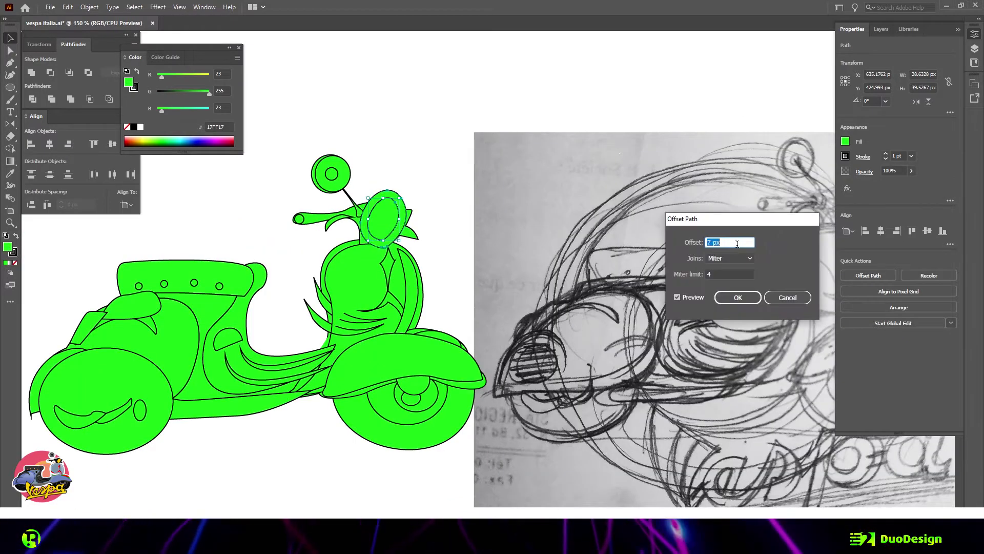
pyautogui.click(743, 295)
# Step: Send the small fin behind the headlight and the small shape at the body's upper rear to the back
pyautogui.rightClick(417, 234)
pyautogui.moveTo(445, 417)
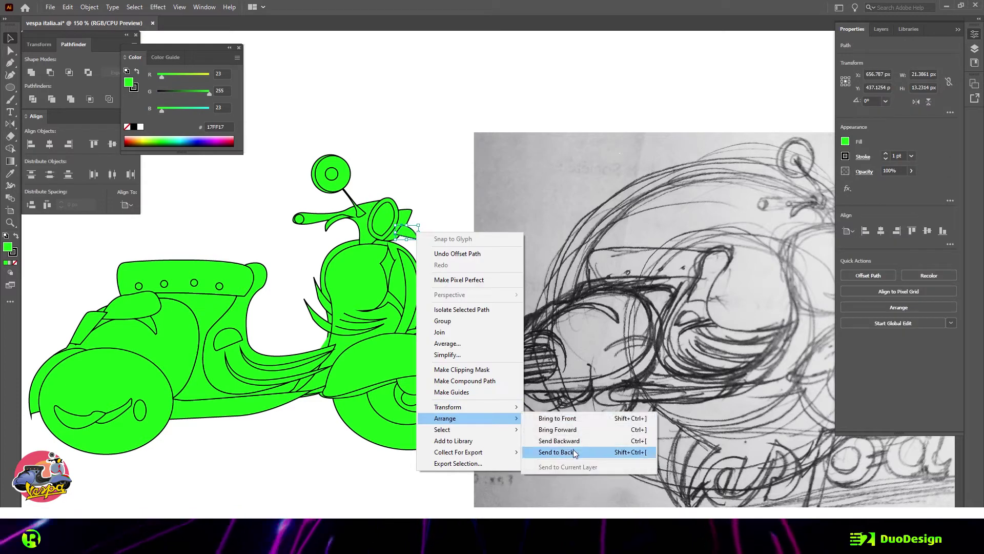
pyautogui.click(567, 448)
pyautogui.hscroll(-3, 567, 449)
pyautogui.rightClick(374, 250)
pyautogui.click(338, 190)
pyautogui.rightClick(273, 291)
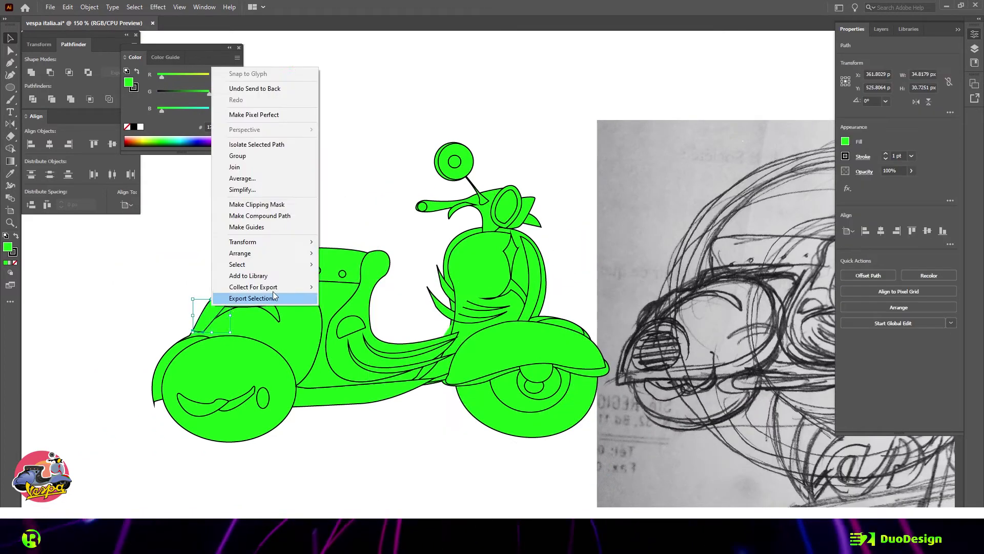
pyautogui.click(262, 217)
pyautogui.rightClick(248, 293)
pyautogui.click(405, 504)
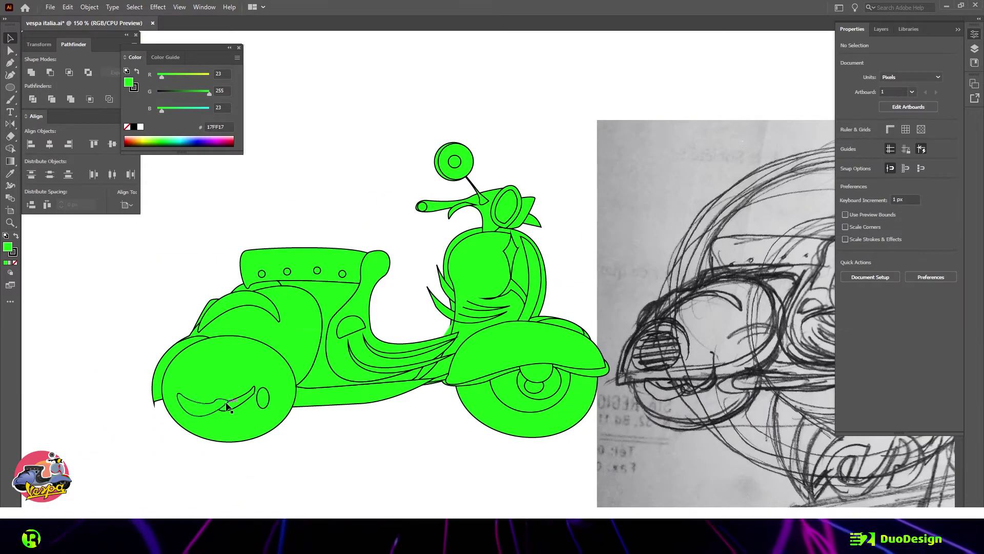
# Step: Restack the rear wheel behind the rear body, tail light and exhaust pipe
pyautogui.rightClick(177, 380)
pyautogui.click(145, 307)
pyautogui.scroll(-2, 315, 385)
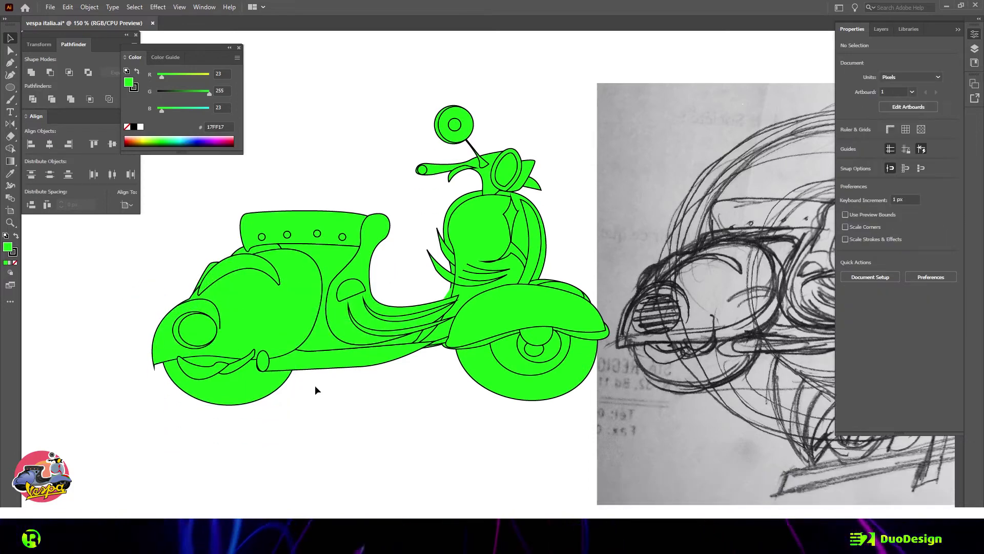
pyautogui.rightClick(315, 386)
pyautogui.click(314, 412)
# Step: Bring the small ellipse at the exhaust pipe's end in front of the pipe and refill the pipe with the scooter's green
pyautogui.rightClick(259, 351)
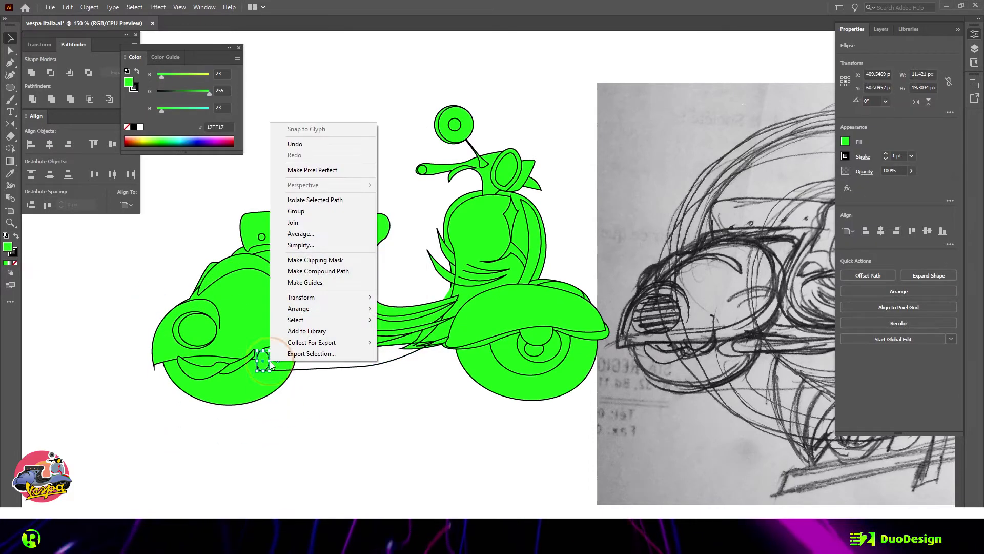
pyautogui.click(385, 355)
pyautogui.press('i')
pyautogui.press('v')
pyautogui.hscroll(3, 393, 413)
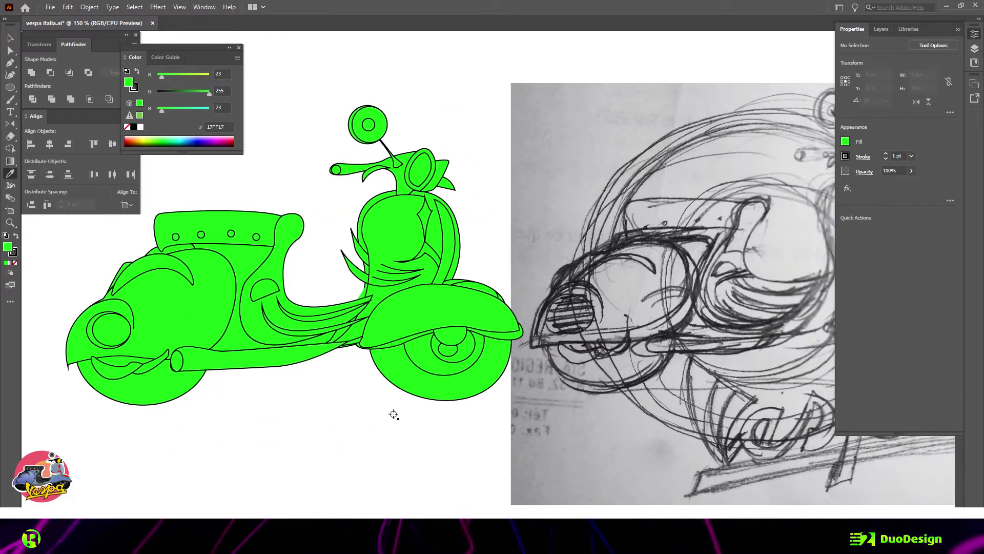
pyautogui.click(398, 410)
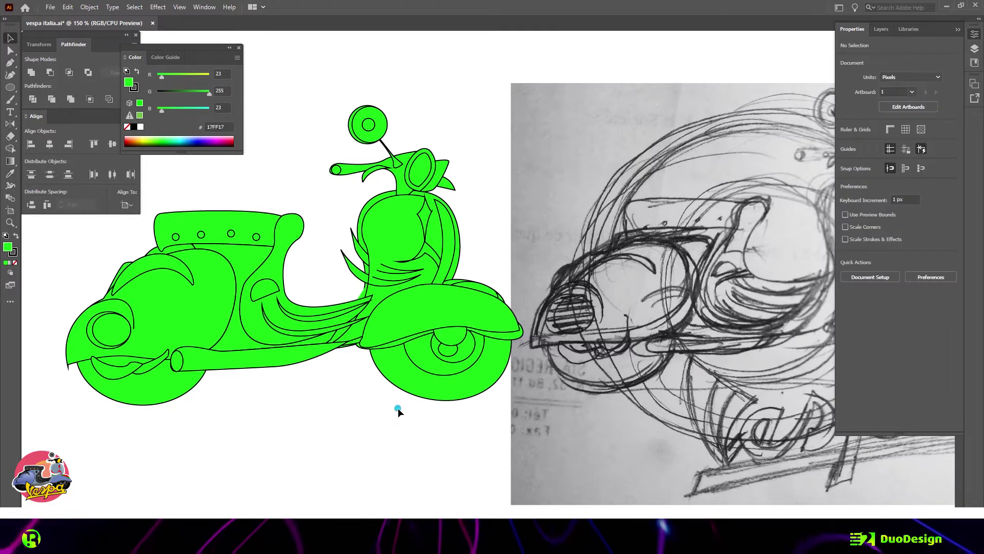
# Step: Remove the fill from the front shield's overlapping shapes so their inner lines can be edited
pyautogui.rightClick(418, 259)
pyautogui.click(574, 397)
pyautogui.click(15, 263)
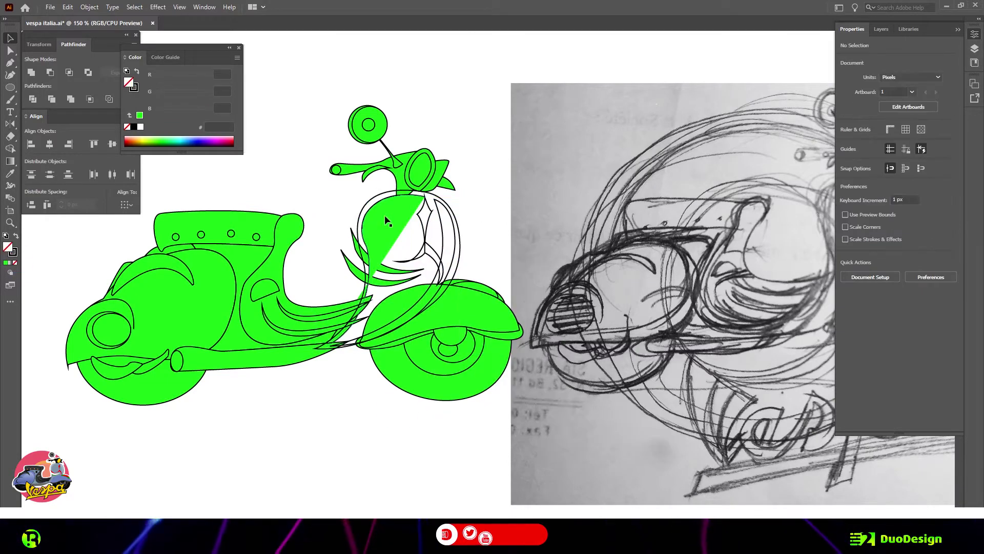
# Step: Give the shield's inner curve a 6 pt stroke with the tapered elliptical width profile and convert the stroke to outlines
pyautogui.click(384, 215)
pyautogui.click(864, 156)
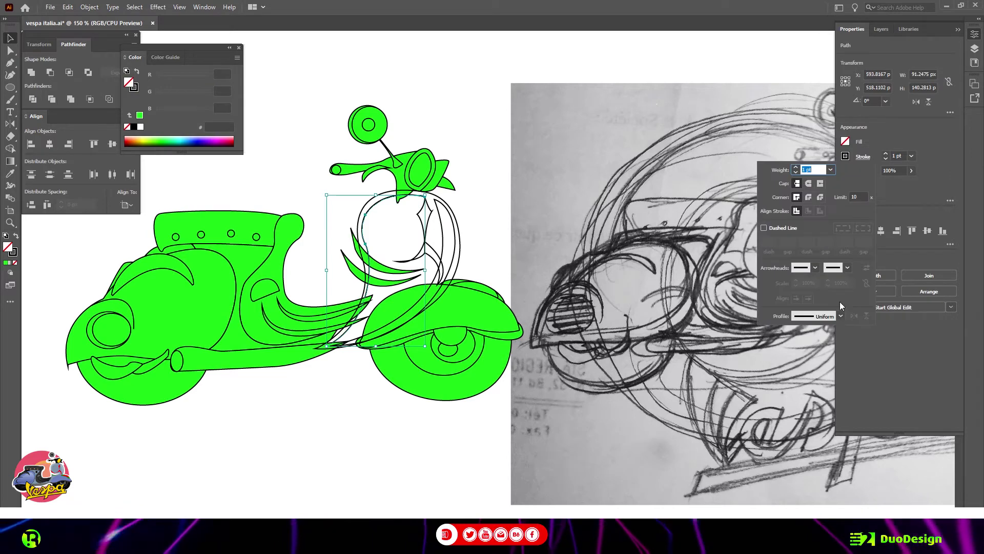
pyautogui.click(815, 315)
pyautogui.click(809, 358)
pyautogui.click(89, 7)
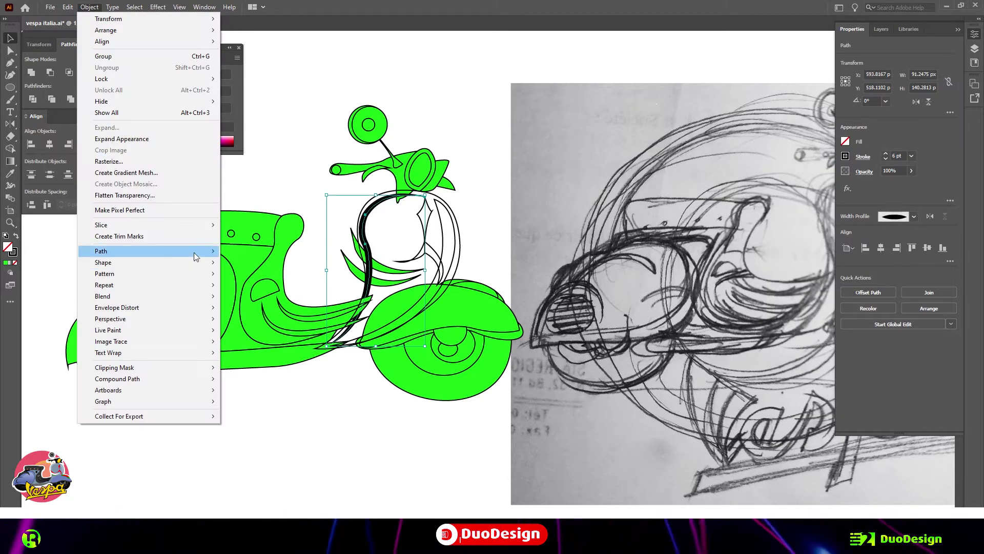
pyautogui.click(256, 275)
# Step: Refill the front shield's shapes with the sampled green and stack the outlined curve in front of them
pyautogui.click(472, 283)
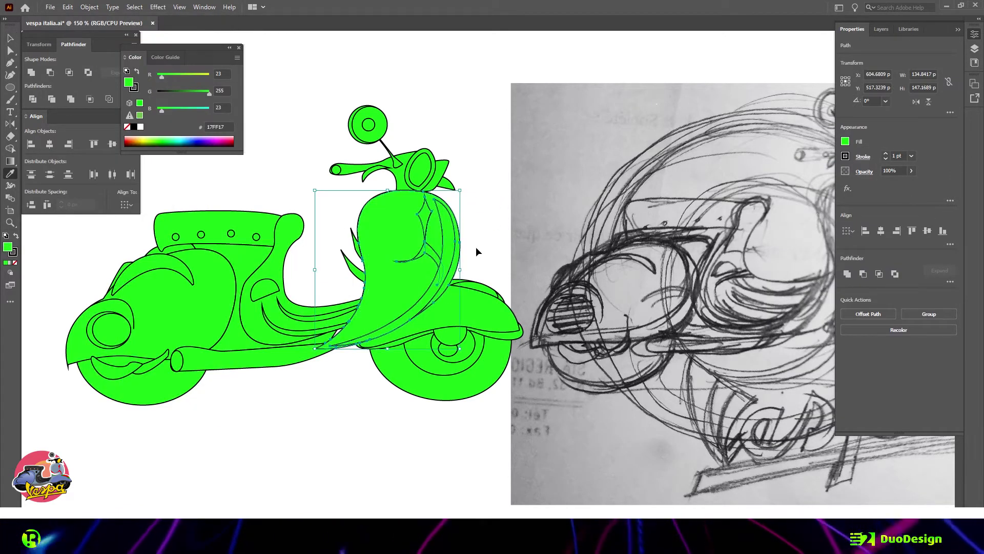
pyautogui.rightClick(364, 198)
pyautogui.press('Escape')
pyautogui.rightClick(432, 255)
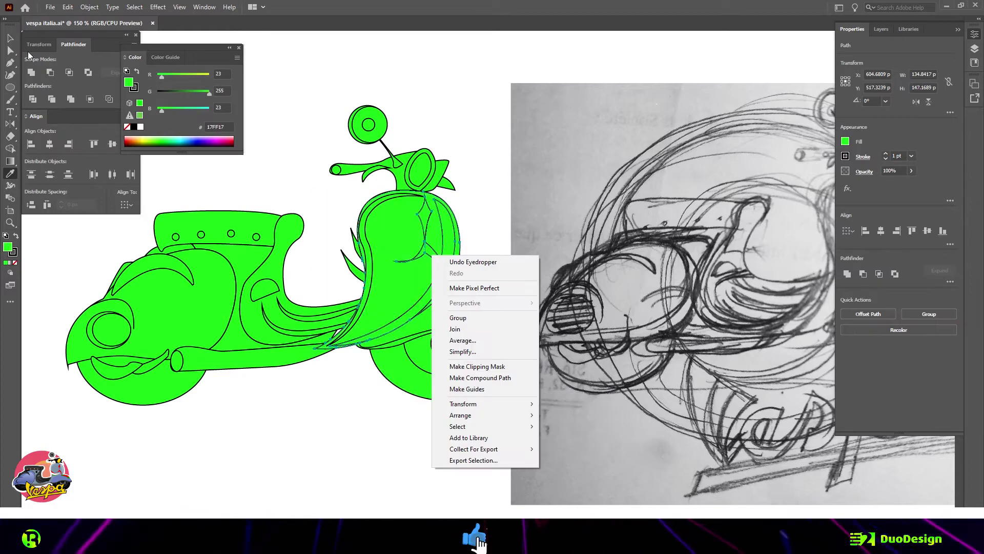
pyautogui.press('Escape')
pyautogui.press('v')
pyautogui.click(428, 169)
pyautogui.scroll(2, 424, 187)
pyautogui.click(525, 168)
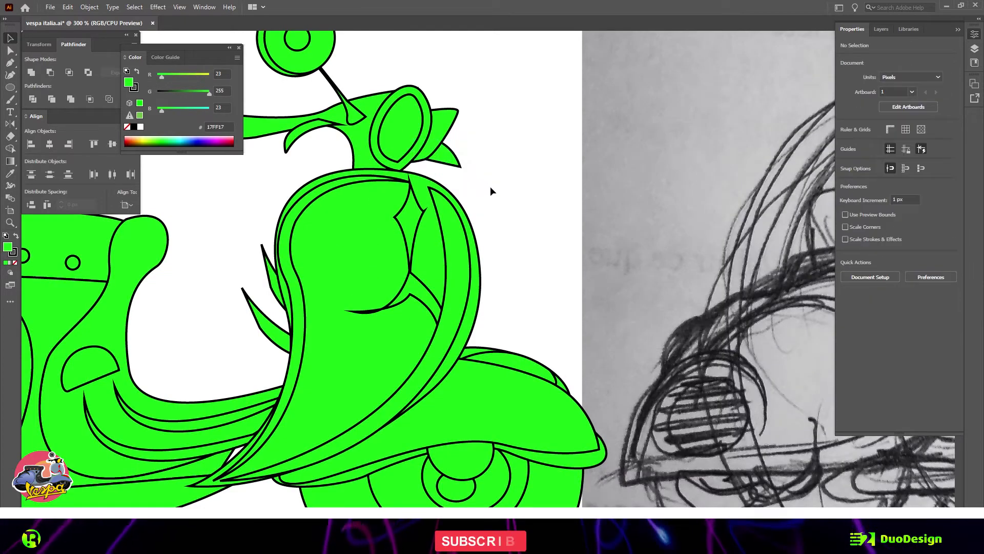
# Step: Restack the front fender shapes so the highlight on its upper edge lies in front of the shield
pyautogui.scroll(-2, 490, 186)
pyautogui.scroll(1, 511, 339)
pyautogui.rightClick(544, 275)
pyautogui.press('Escape')
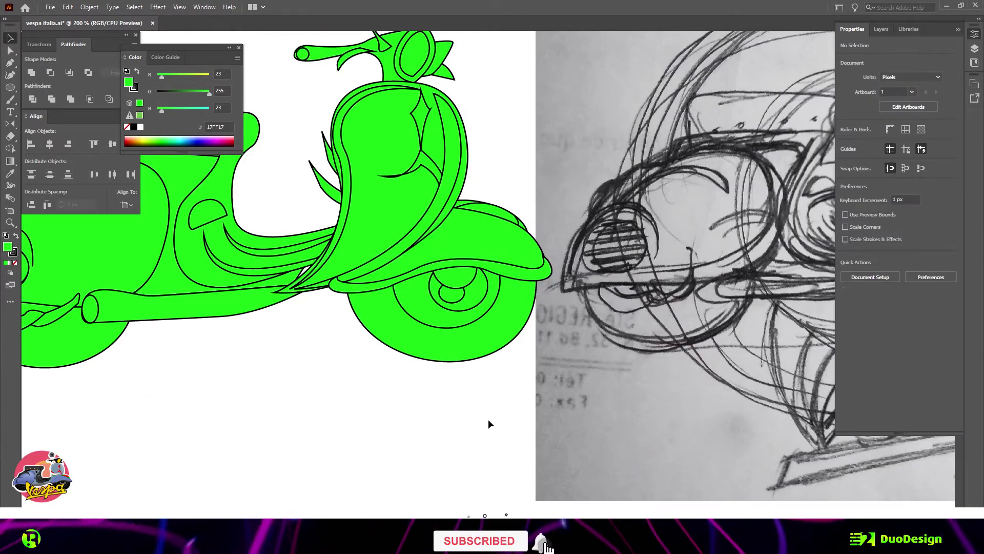
pyautogui.click(525, 227)
pyautogui.scroll(-1, 528, 231)
pyautogui.rightClick(538, 230)
pyautogui.press('Escape')
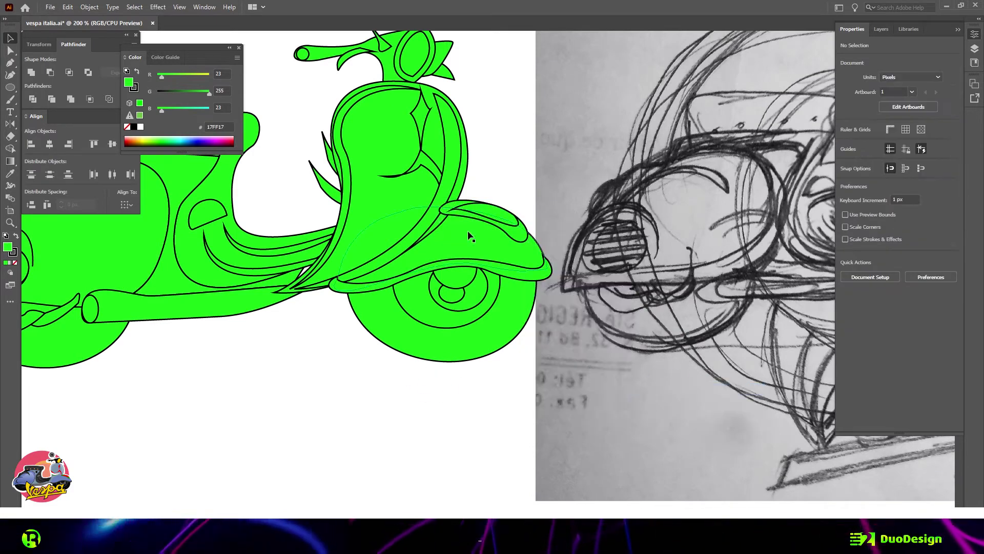
pyautogui.rightClick(413, 172)
pyautogui.press('Escape')
pyautogui.scroll(1, 500, 197)
pyautogui.click(500, 197)
# Step: Restack the outlined curve along the front shield's inner edge and refill the shield with green
pyautogui.click(359, 164)
pyautogui.rightClick(352, 158)
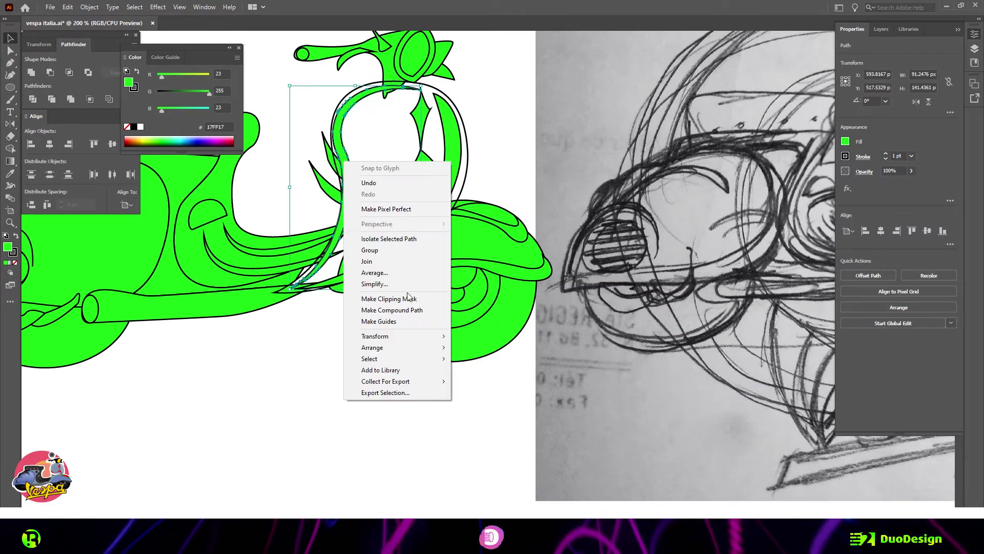
pyautogui.click(395, 308)
pyautogui.press('i')
pyautogui.press('v')
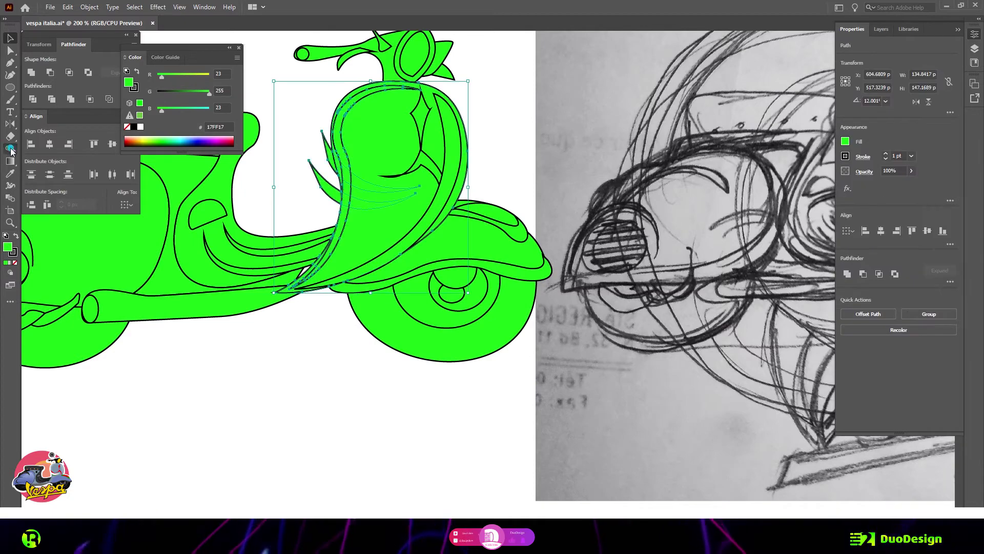
# Step: Trim the fold tips that stick out past the front shield's edge with the Shape Builder
pyautogui.press('v')
pyautogui.scroll(2, 319, 174)
pyautogui.click(391, 192)
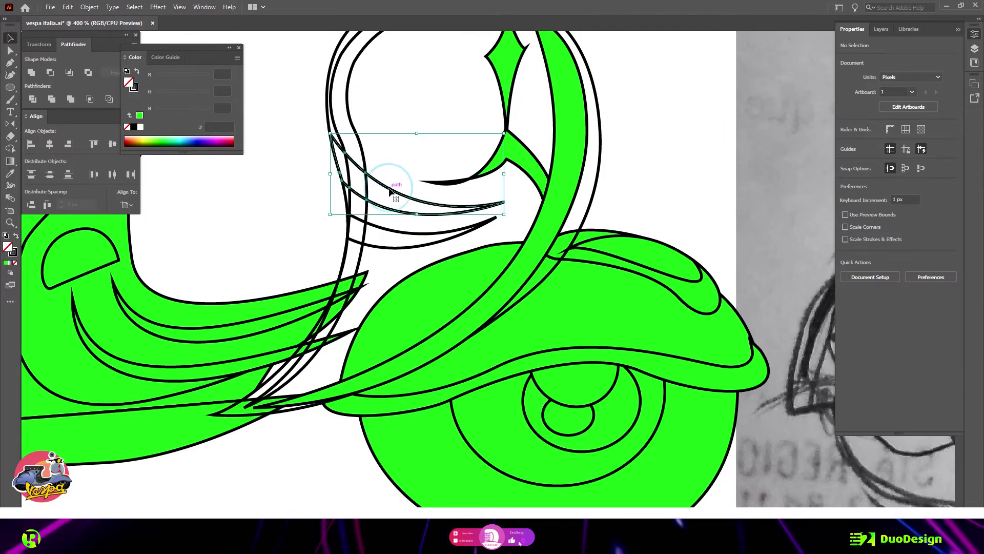
# Step: Place the trimmed folds in front of the shield, refill the shield with green and deselect everything
pyautogui.rightClick(385, 230)
pyautogui.press('Escape')
pyautogui.press('i')
pyautogui.click(446, 385)
pyautogui.hotkey('ctrl', 'shift', 'a')
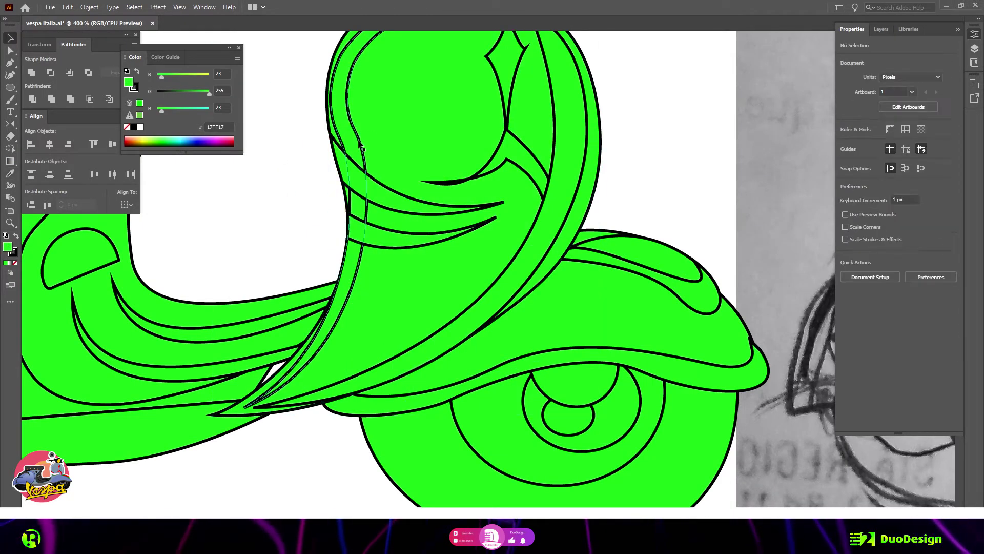
# Step: Clean up the overlapping floorboard and stripe shapes where they meet the front shield with the Shape Builder
pyautogui.scroll(-3, 376, 212)
pyautogui.scroll(3, 307, 142)
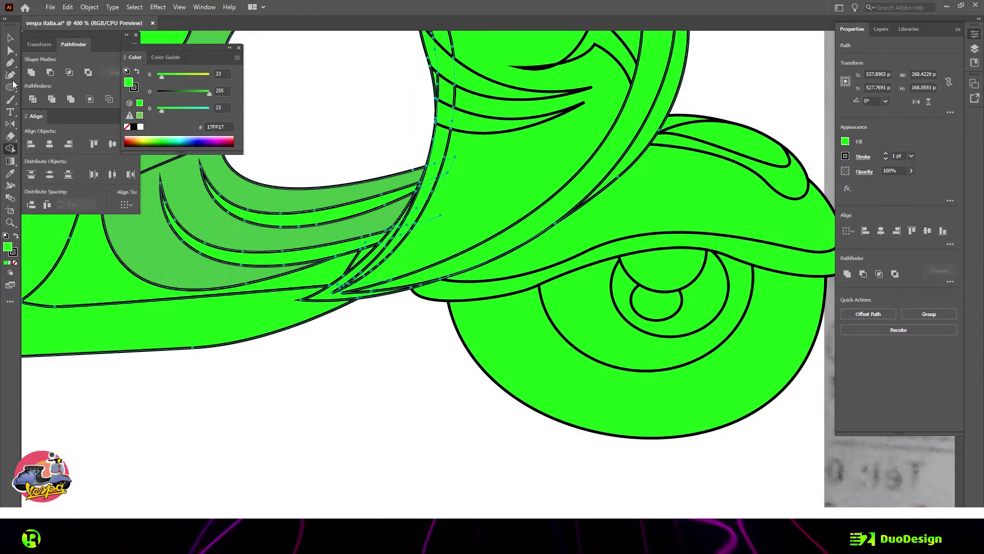
pyautogui.scroll(-4, 397, 232)
# Step: Move the stray anchor at the rear cover's lower tip up to form a clean corner
pyautogui.scroll(8, 151, 325)
pyautogui.click(173, 307)
pyautogui.press('a')
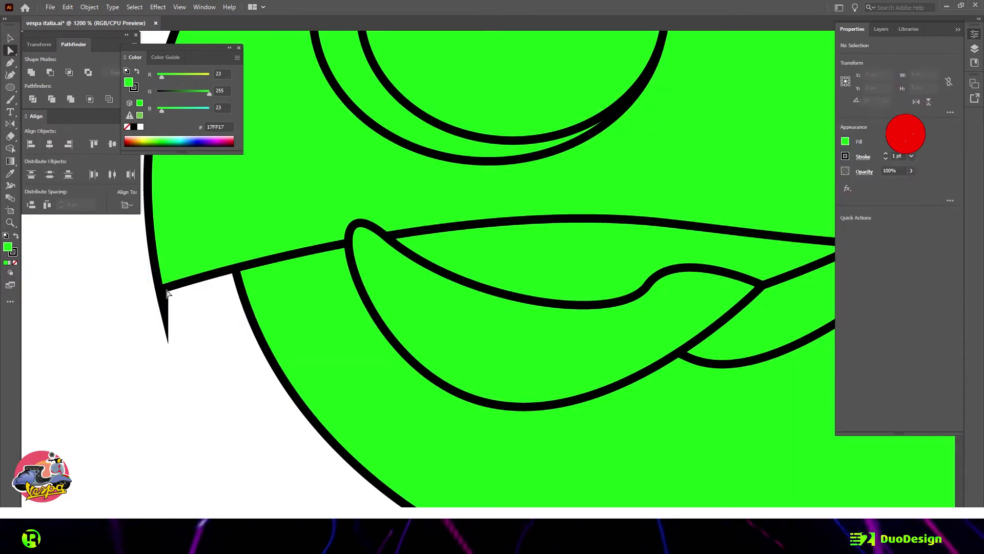
pyautogui.moveTo(167, 341); pyautogui.dragTo(164, 288)
pyautogui.hotkey('ctrl', 'shift', 'a')
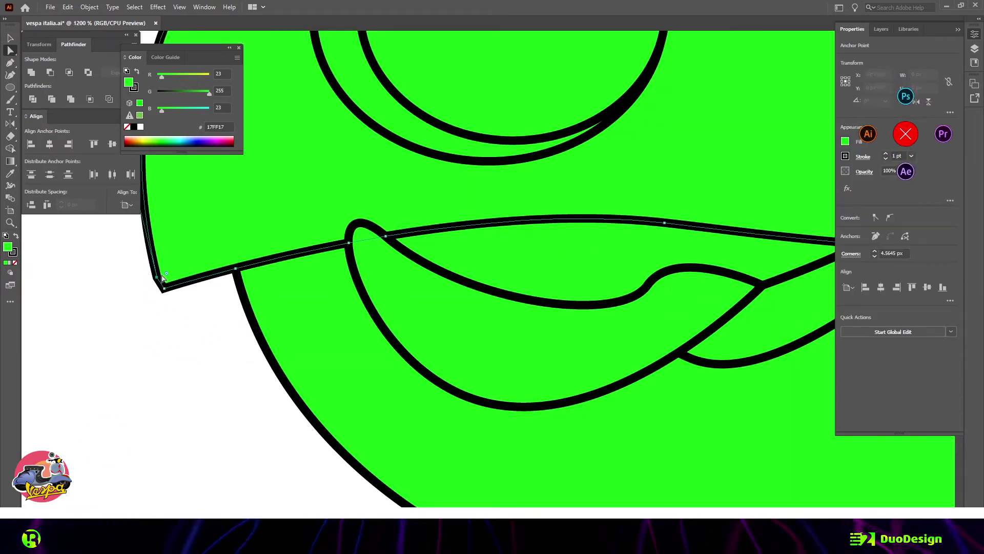
# Step: Create offset paths for the rear wheel and the half-moon vent on the scooter's body
pyautogui.scroll(-4, 272, 341)
pyautogui.press('v')
pyautogui.click(260, 314)
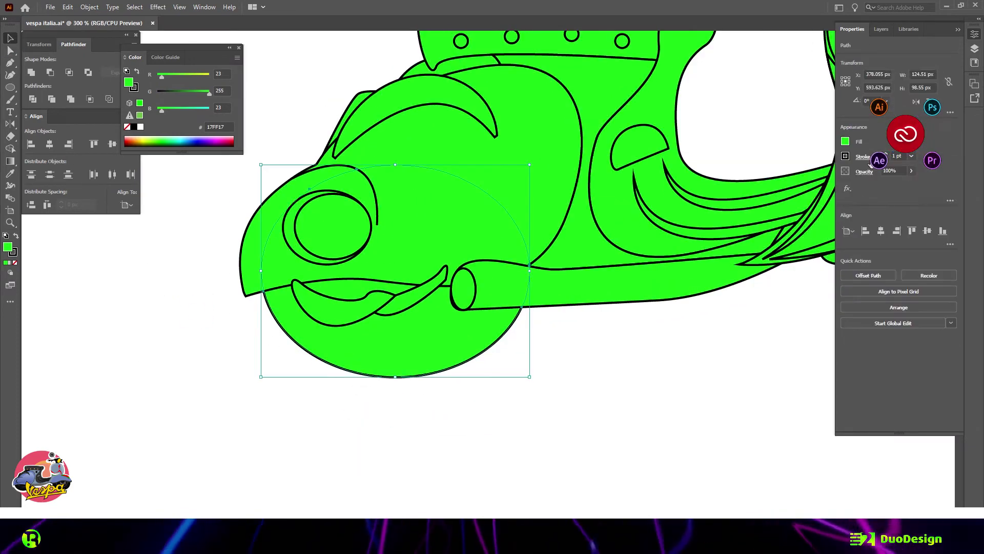
pyautogui.click(868, 275)
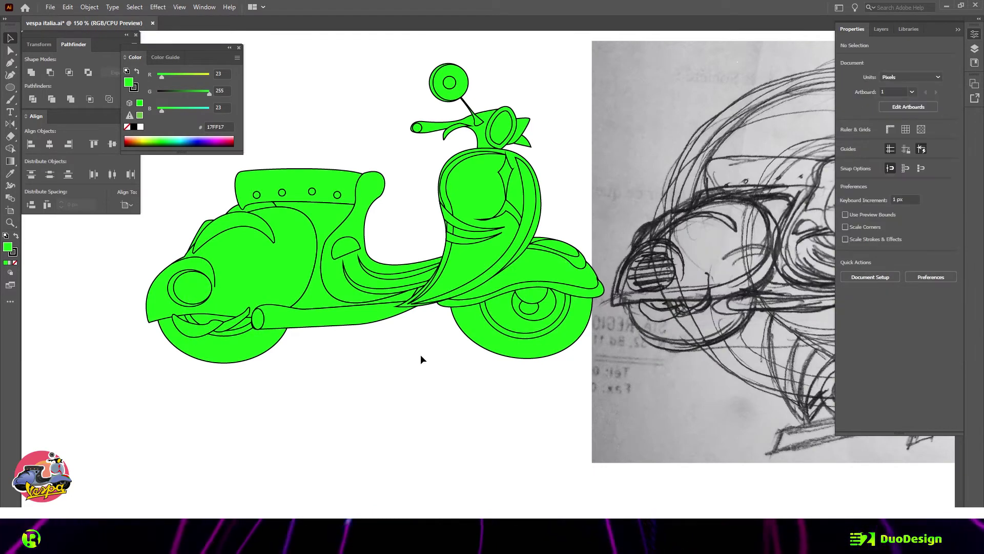
pyautogui.click(353, 245)
pyautogui.click(868, 275)
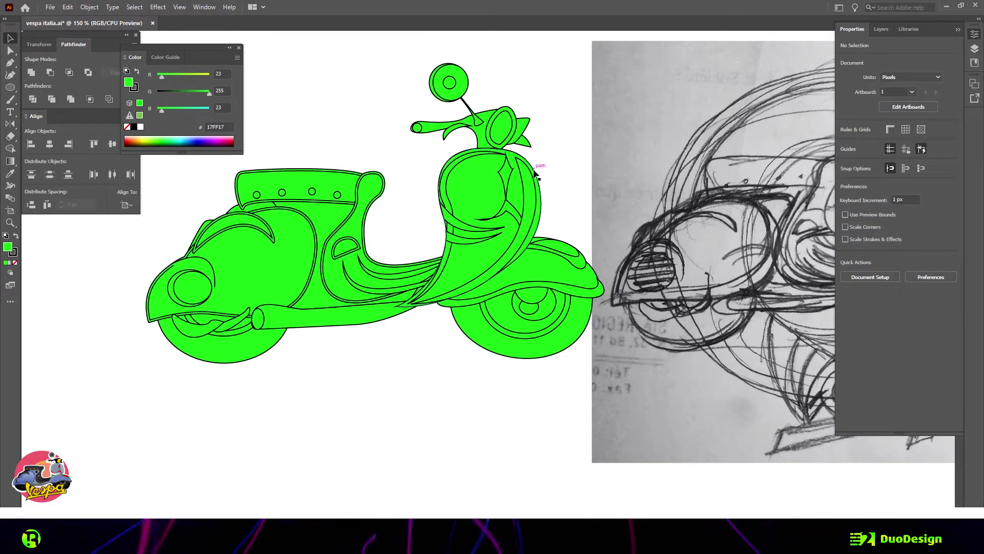
# Step: Divide and trim the overlapping floorboard stripes and their offset lines beside the front shield with the Shape Builder
pyautogui.scroll(5, 535, 174)
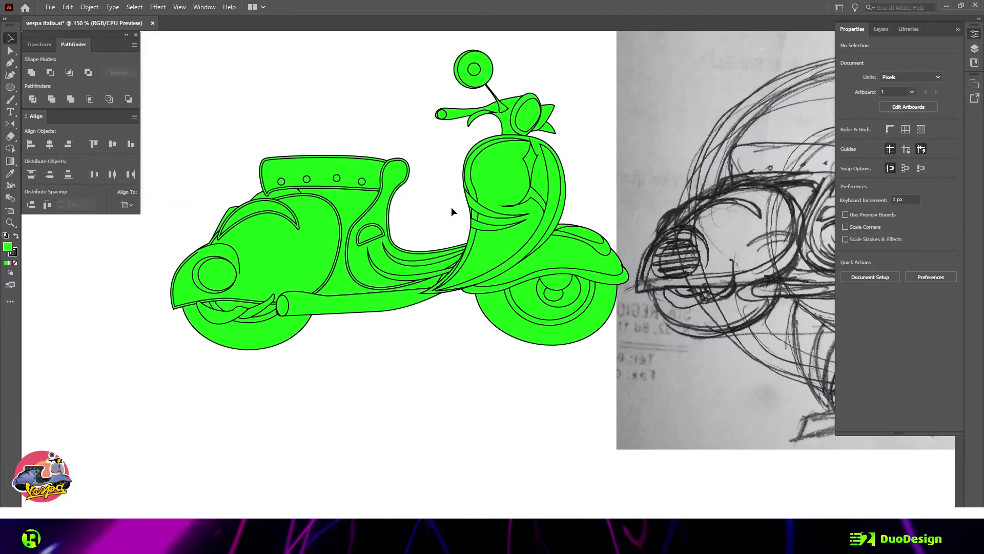
pyautogui.scroll(5, 452, 204)
pyautogui.click(453, 218)
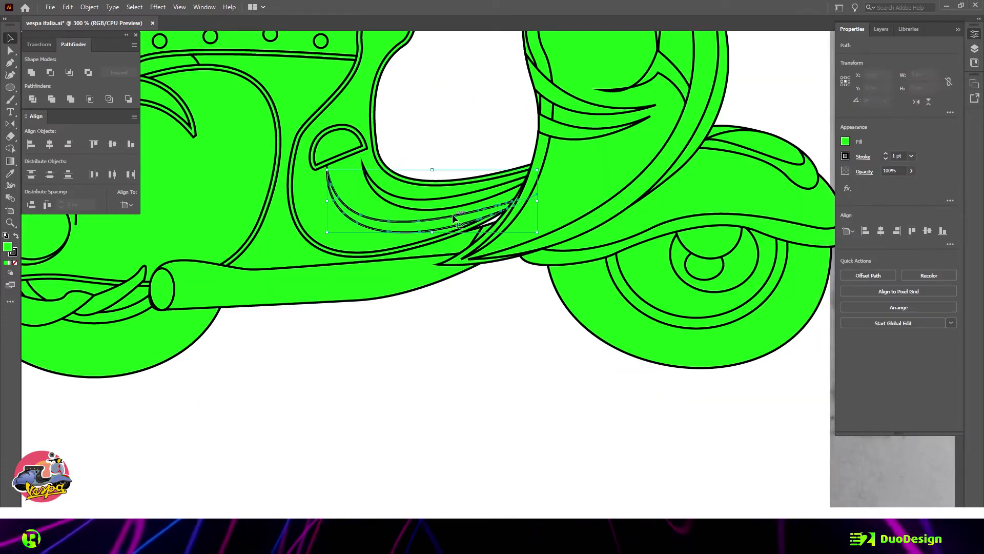
pyautogui.click(440, 168)
pyautogui.scroll(-2, 432, 239)
pyautogui.scroll(5, 441, 246)
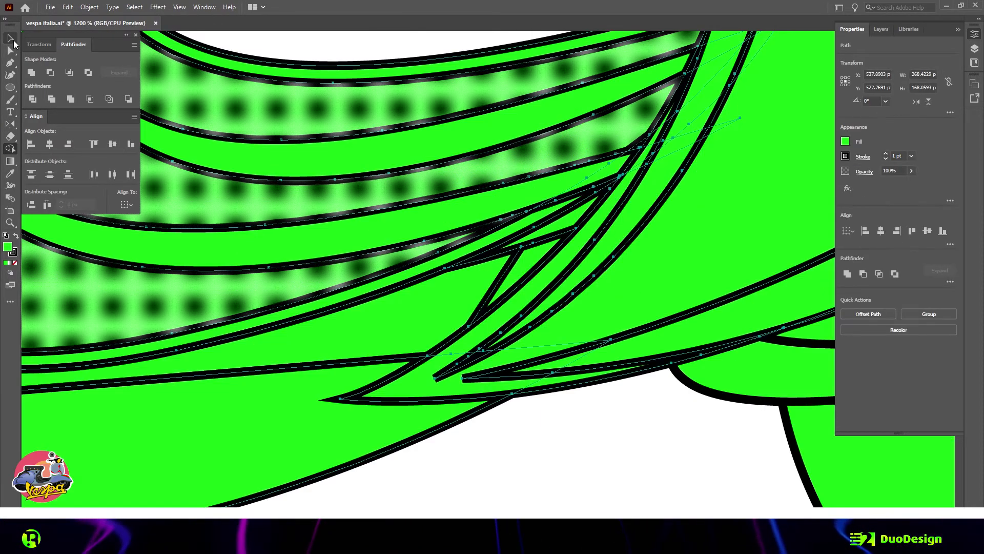
pyautogui.scroll(-6, 468, 266)
pyautogui.scroll(3, 290, 313)
pyautogui.rightClick(328, 274)
pyautogui.click(451, 398)
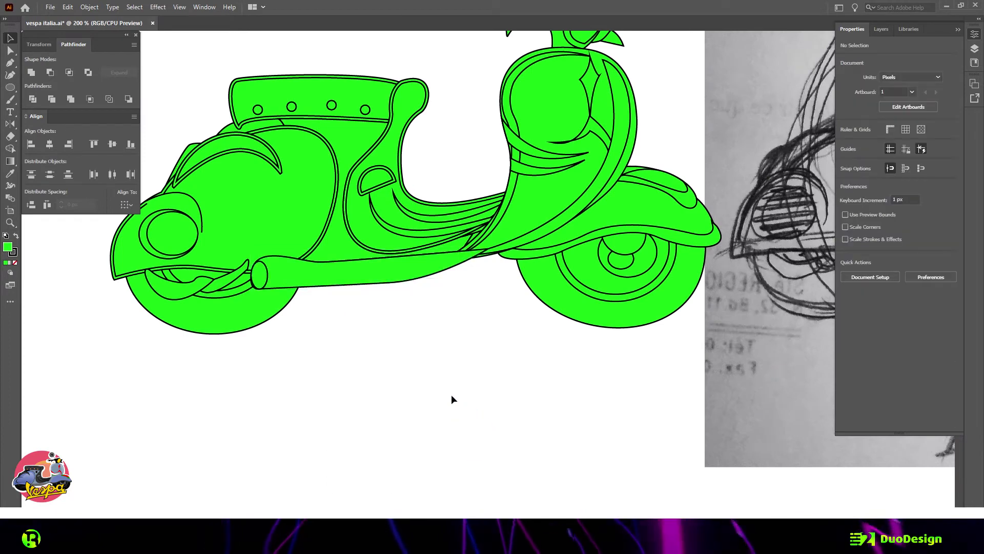
# Step: Color the front shield orange and its two curved stripes red and green using the palette swatches
pyautogui.scroll(-5, 457, 395)
pyautogui.scroll(-3, 378, 305)
pyautogui.hscroll(3, 378, 304)
pyautogui.click(371, 235)
pyautogui.press('i')
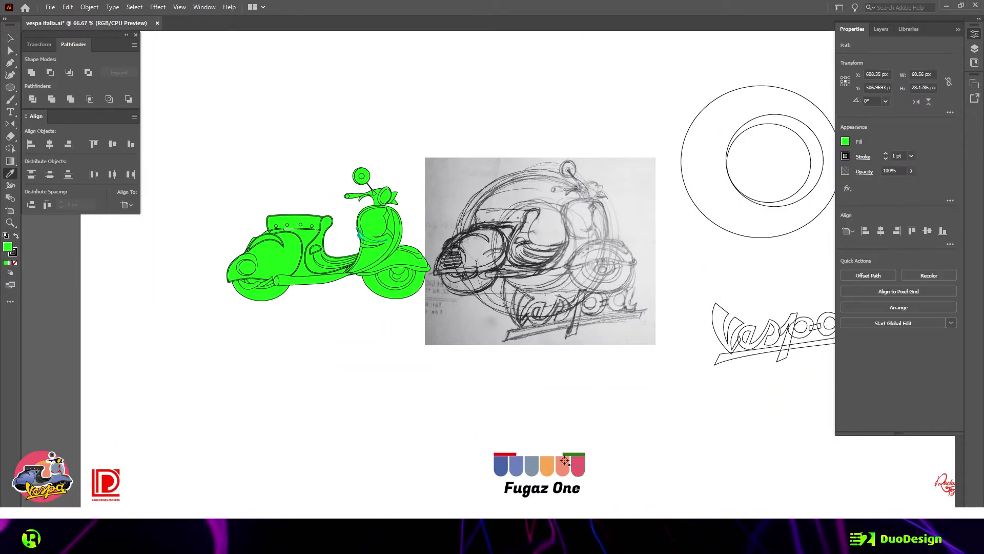
pyautogui.keyDown('ctrl'); pyautogui.click(382, 259); pyautogui.keyUp('ctrl')
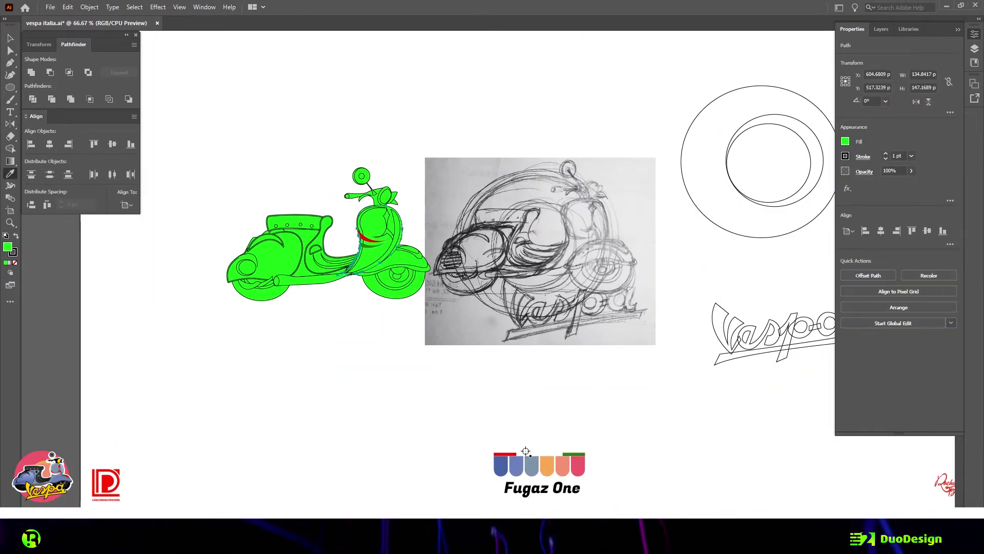
pyautogui.scroll(3, 404, 251)
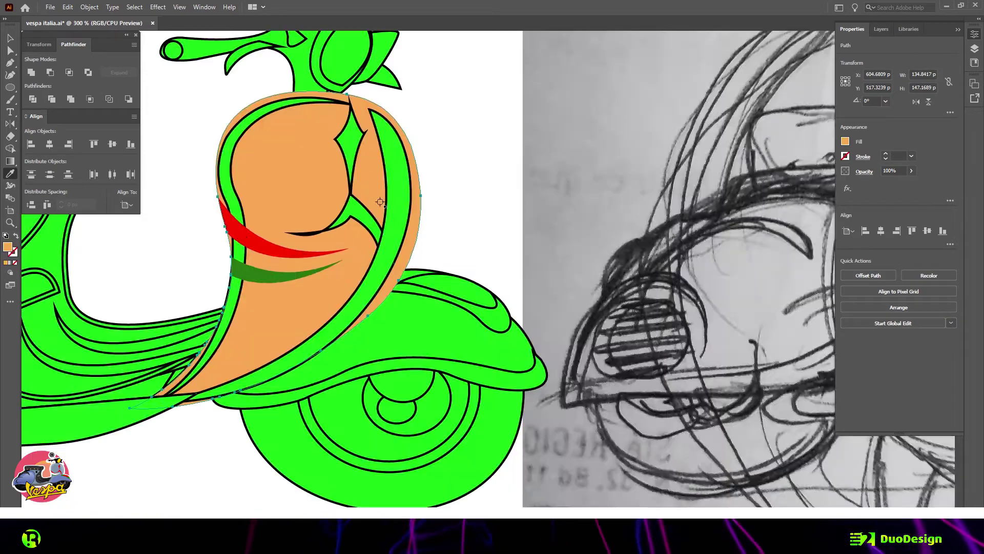
# Step: Color the shield's inner accents red, its outer band pink and the front fender blue-gray from the palette
pyautogui.scroll(-3, 373, 174)
pyautogui.keyDown('ctrl'); pyautogui.click(392, 164); pyautogui.keyUp('ctrl')
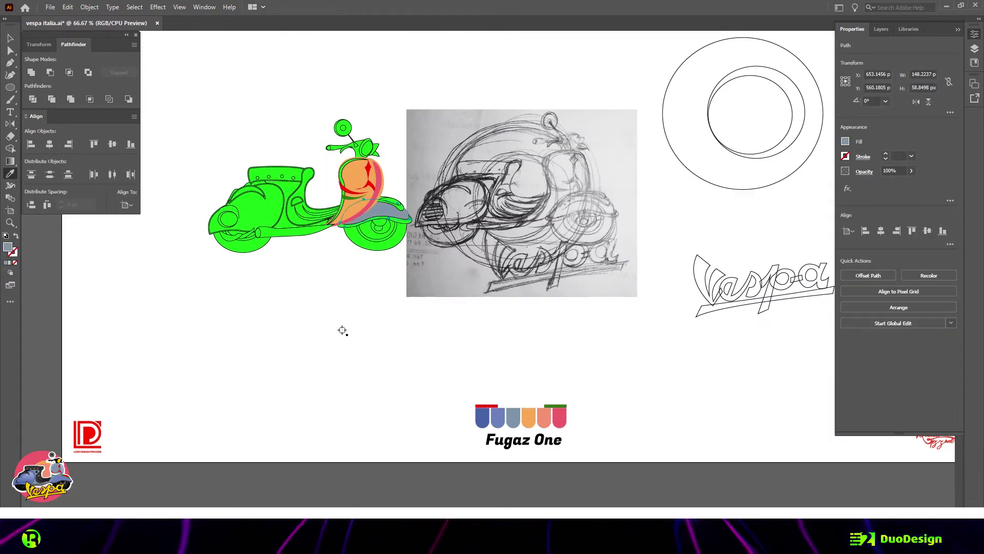
pyautogui.scroll(2, 390, 208)
pyautogui.scroll(-2, 371, 303)
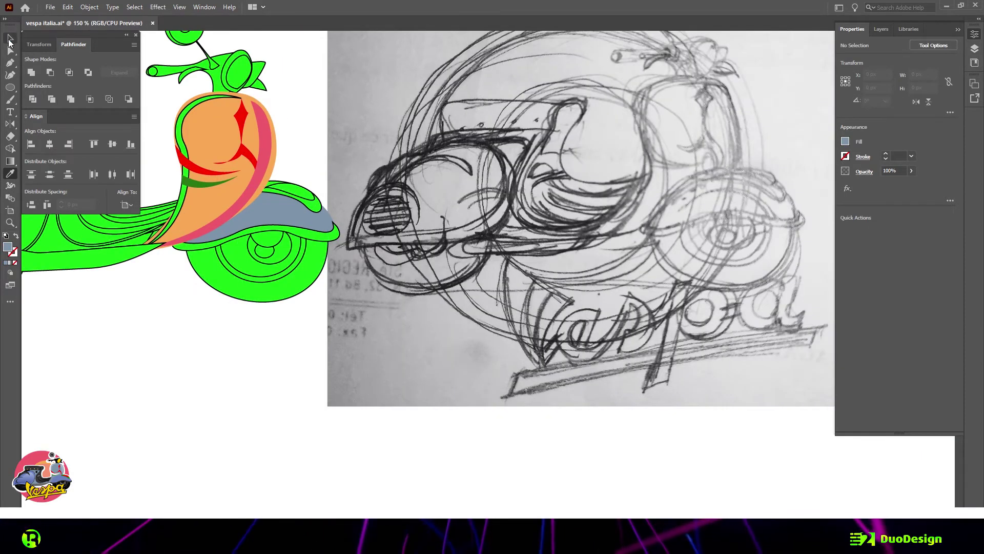
# Step: Rearrange the front fender's stacking order so it sits in front of the shield
pyautogui.press('v')
pyautogui.rightClick(283, 231)
pyautogui.click(366, 400)
pyautogui.scroll(-2, 366, 400)
pyautogui.scroll(2, 366, 400)
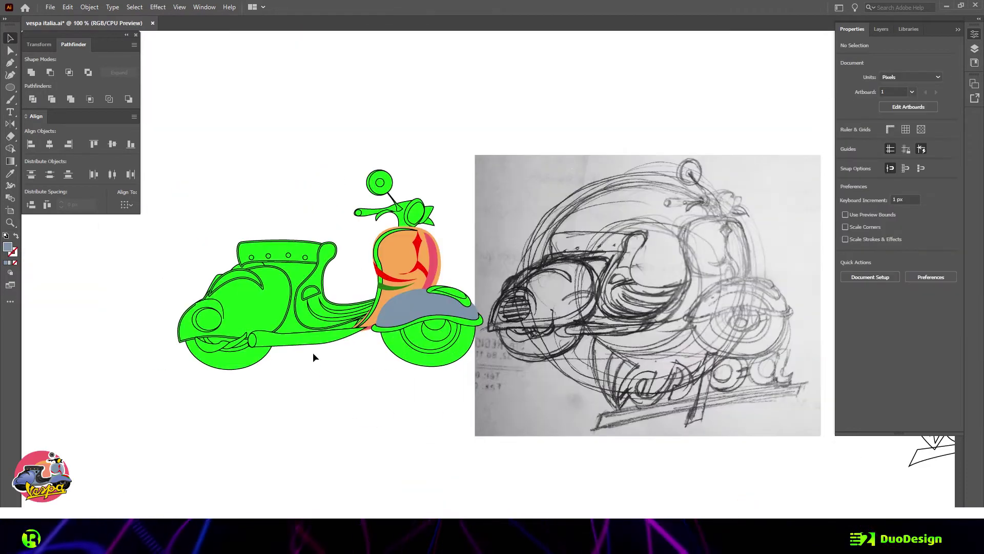
# Step: Color the front fender salmon and both tires dark blue with the Eyedropper
pyautogui.press('i')
pyautogui.keyDown('ctrl'); pyautogui.click(431, 262); pyautogui.keyUp('ctrl')
pyautogui.scroll(-3, 399, 259)
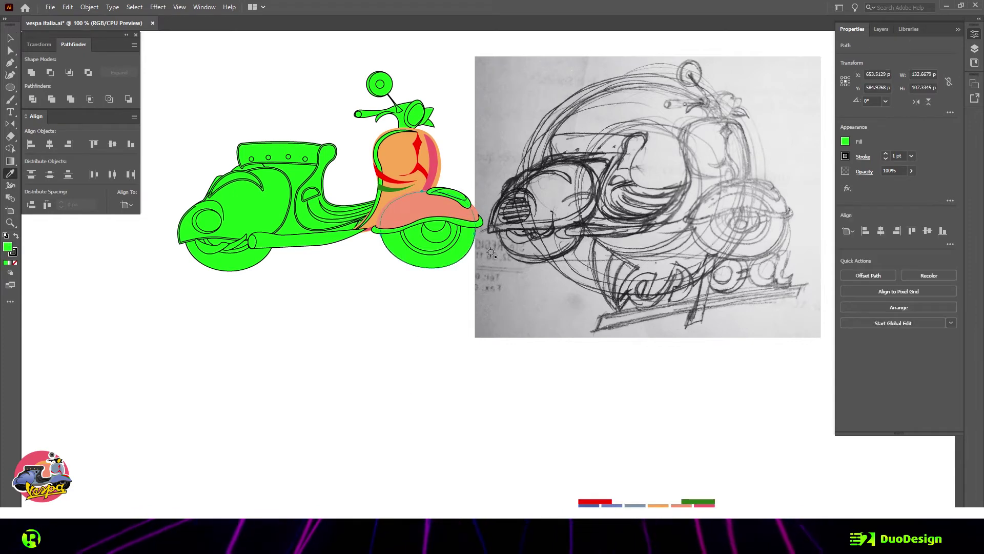
pyautogui.click(426, 270)
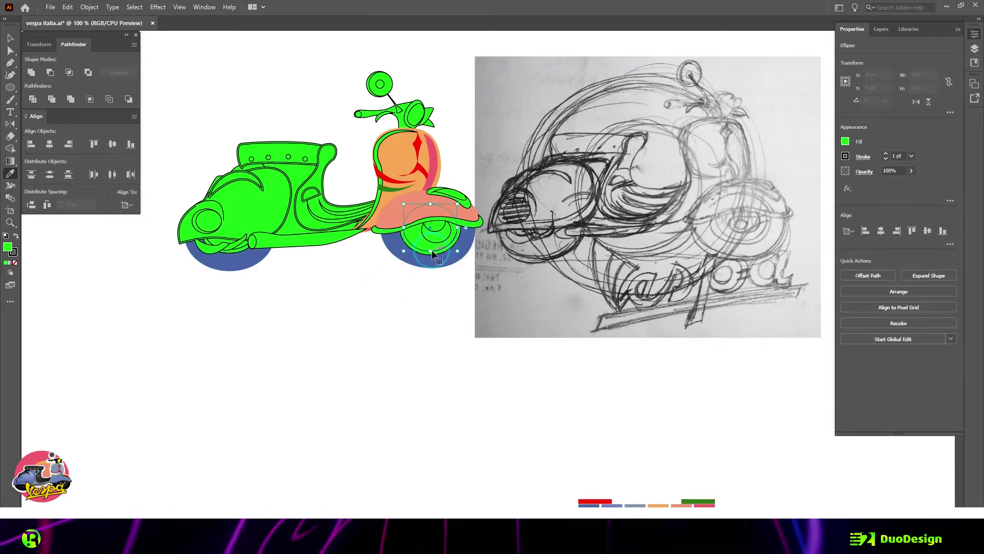
# Step: Fill the front wheel's ring white and the disc inside it black
pyautogui.scroll(2, 432, 250)
pyautogui.keyDown('ctrl'); pyautogui.click(432, 250); pyautogui.keyUp('ctrl')
pyautogui.scroll(-2, 423, 256)
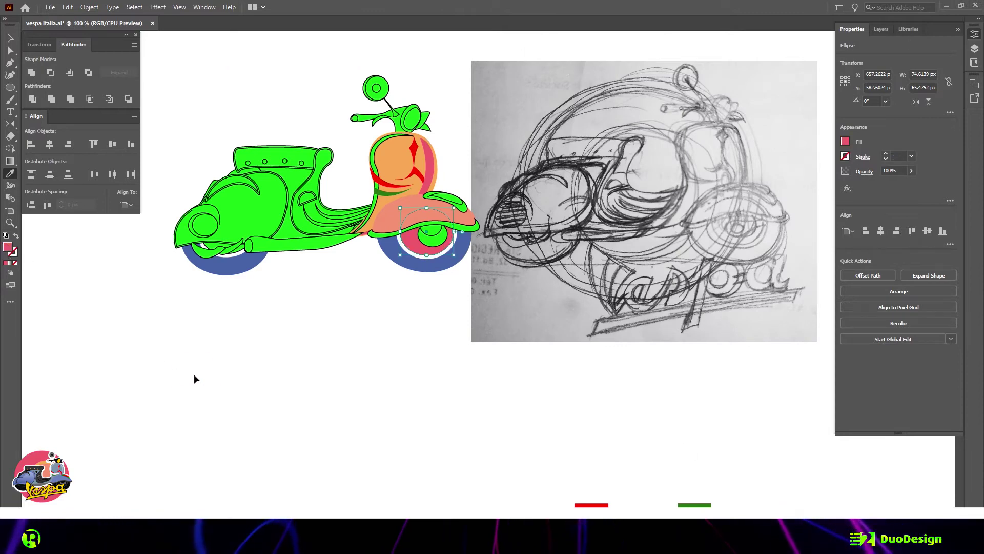
pyautogui.doubleClick(8, 246)
pyautogui.click(425, 341)
pyautogui.click(598, 208)
pyautogui.hotkey('ctrl', 'shift', 'a')
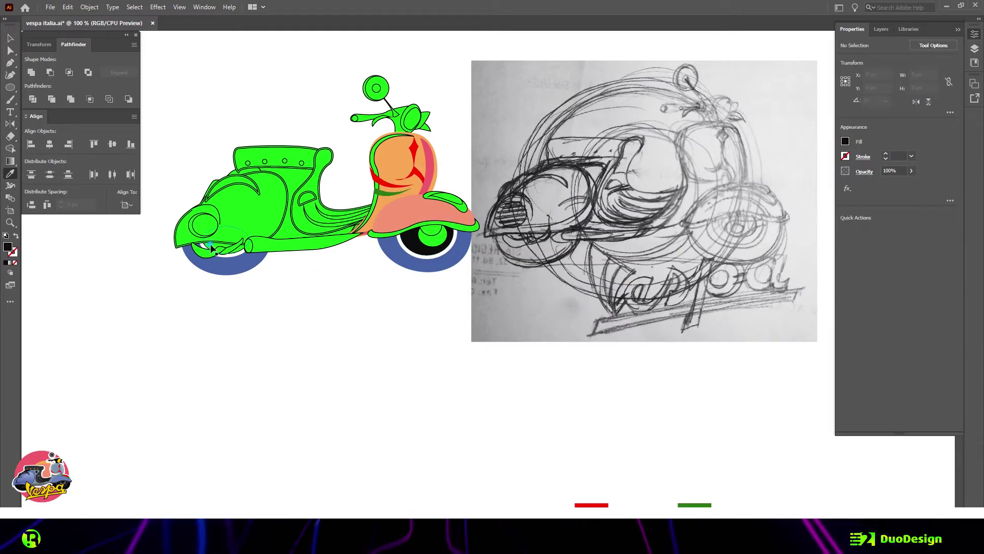
# Step: Match the rear wheel's inner shapes to the front wheel's black and white, and color the rear side panel periwinkle blue
pyautogui.keyDown('ctrl'); pyautogui.click(212, 248); pyautogui.keyUp('ctrl')
pyautogui.click(225, 267)
pyautogui.keyDown('ctrl'); pyautogui.click(340, 334); pyautogui.keyUp('ctrl')
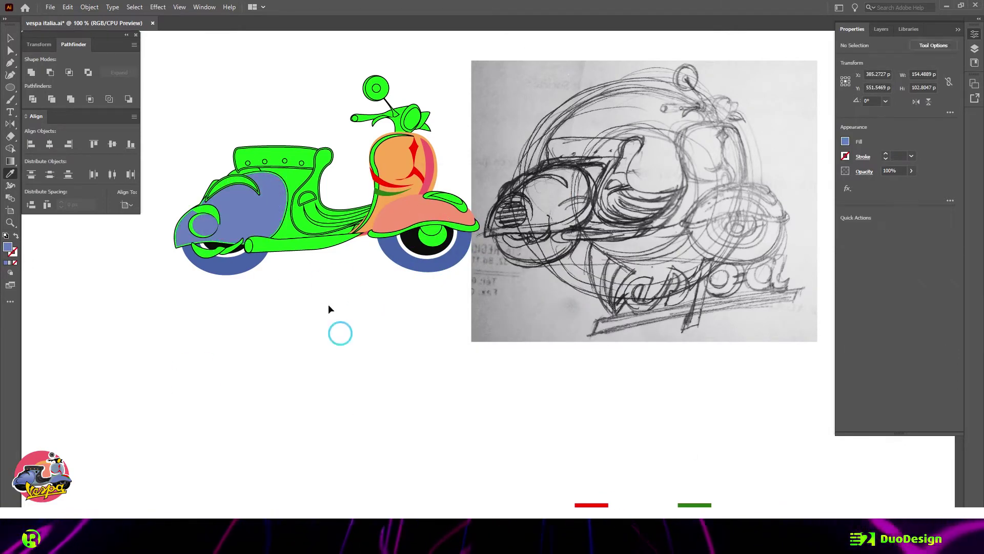
# Step: Color the body behind the side panel blue-gray and the tail light's crescent orange
pyautogui.keyDown('ctrl'); pyautogui.click(353, 335); pyautogui.keyUp('ctrl')
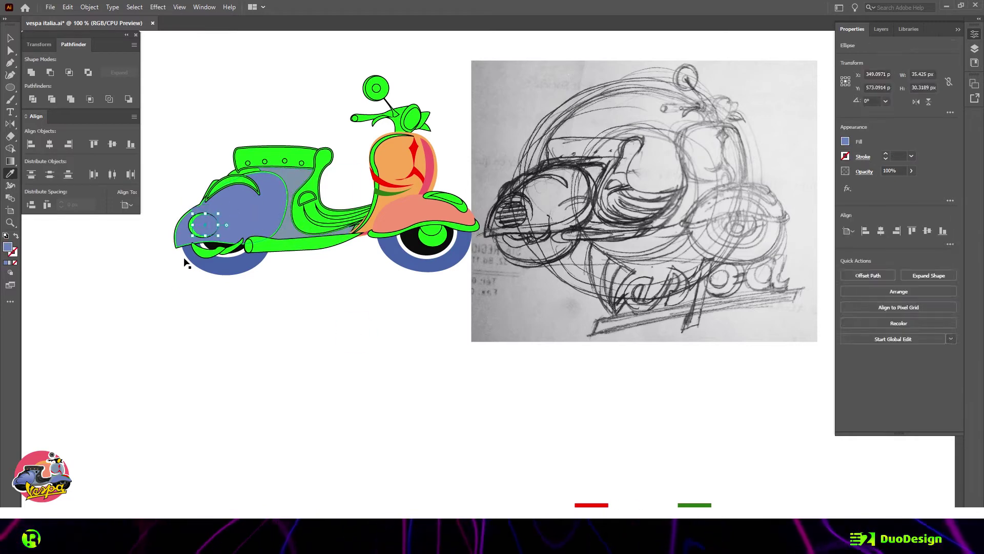
pyautogui.click(225, 250)
pyautogui.click(212, 255)
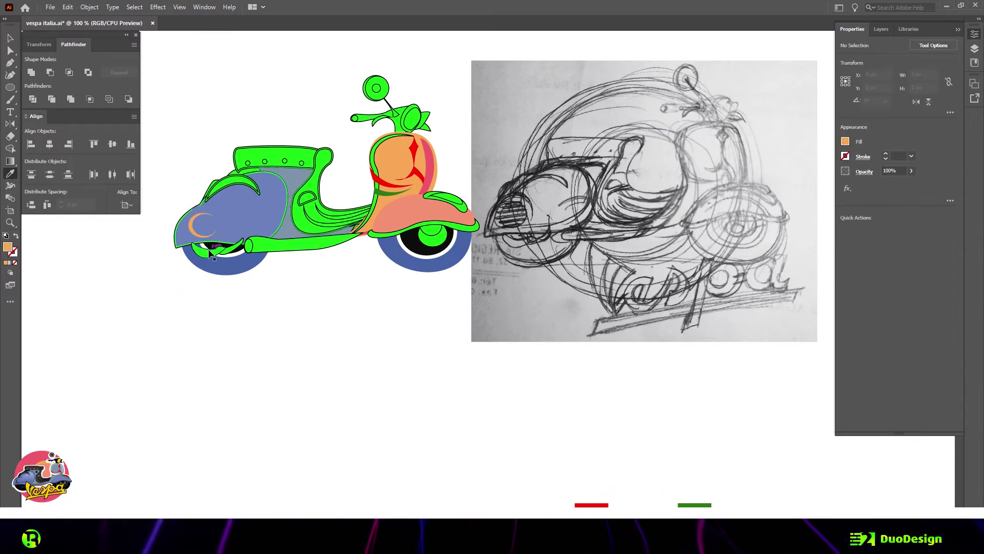
# Step: Fill the exhaust pipe and front wheel hub gray, and the pipe's opening and rear suspension parts black
pyautogui.click(264, 247)
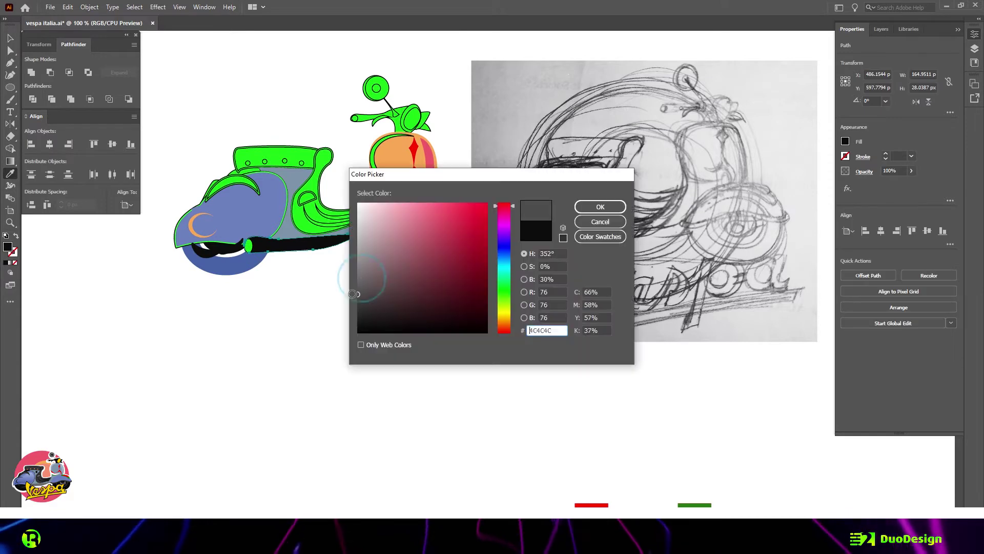
pyautogui.click(598, 208)
pyautogui.keyDown('ctrl'); pyautogui.click(430, 232); pyautogui.keyUp('ctrl')
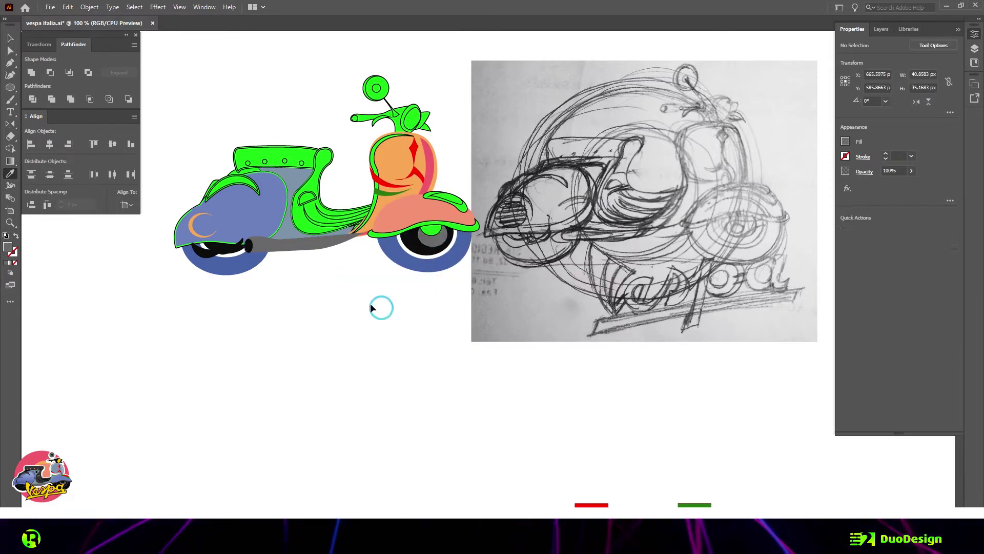
# Step: Recolor the front fender blue-gray, the floorboard gray with a black edge, and the seat black with a gray edge
pyautogui.keyDown('ctrl'); pyautogui.click(399, 223); pyautogui.keyUp('ctrl')
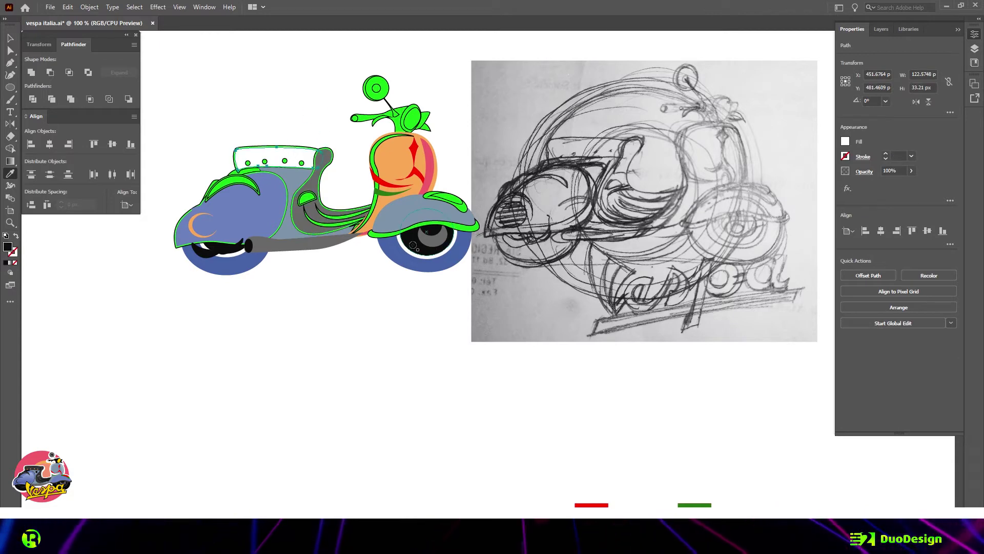
pyautogui.scroll(3, 284, 153)
pyautogui.click(379, 220)
pyautogui.scroll(-2, 441, 229)
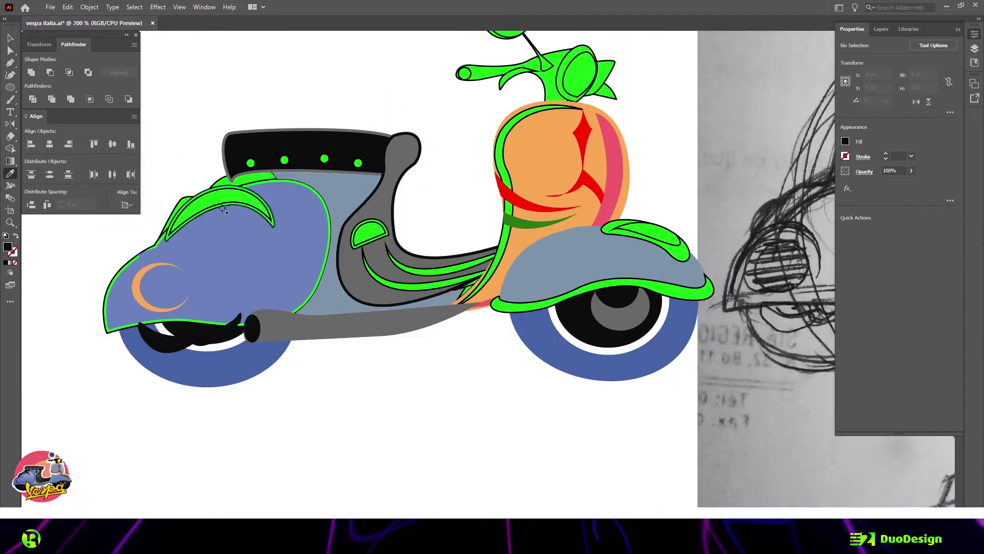
# Step: Color the seat's four buttons orange, and the half-moon vent orange with a pink border
pyautogui.scroll(1, 528, 182)
pyautogui.keyDown('ctrl'); pyautogui.click(250, 163); pyautogui.keyUp('ctrl')
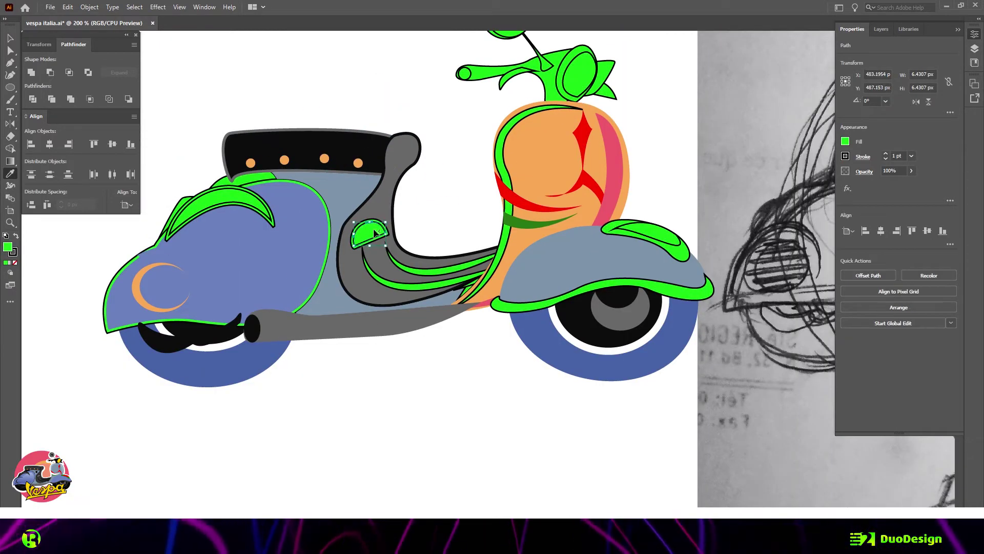
pyautogui.click(402, 219)
# Step: Color the floorboard stripes black and the shield's inner edge band pink
pyautogui.keyDown('ctrl'); pyautogui.click(372, 272); pyautogui.keyUp('ctrl')
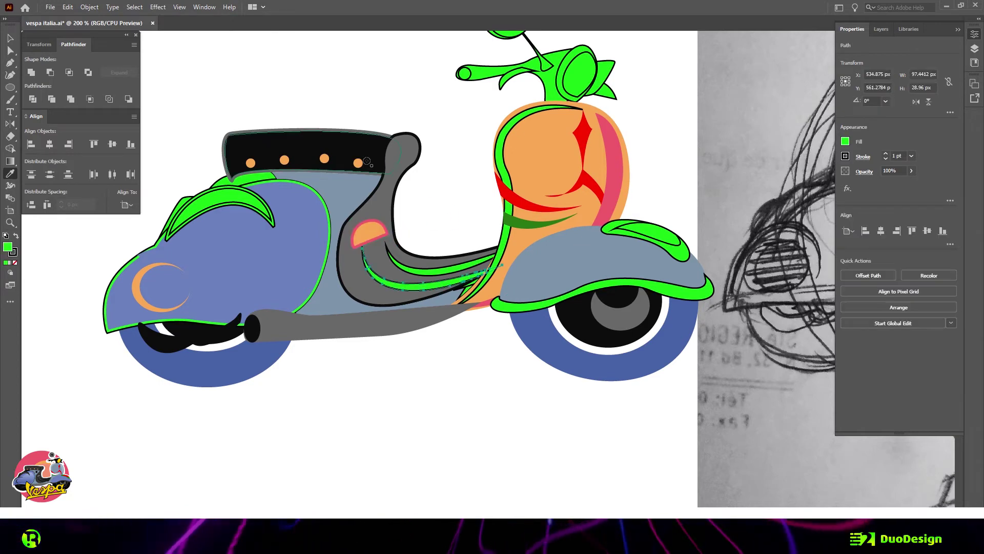
pyautogui.click(383, 285)
pyautogui.keyDown('ctrl'); pyautogui.click(499, 170); pyautogui.keyUp('ctrl')
pyautogui.click(617, 154)
# Step: Fill the headlight's lens yellow and its rim gray
pyautogui.keyDown('ctrl'); pyautogui.click(579, 72); pyautogui.keyUp('ctrl')
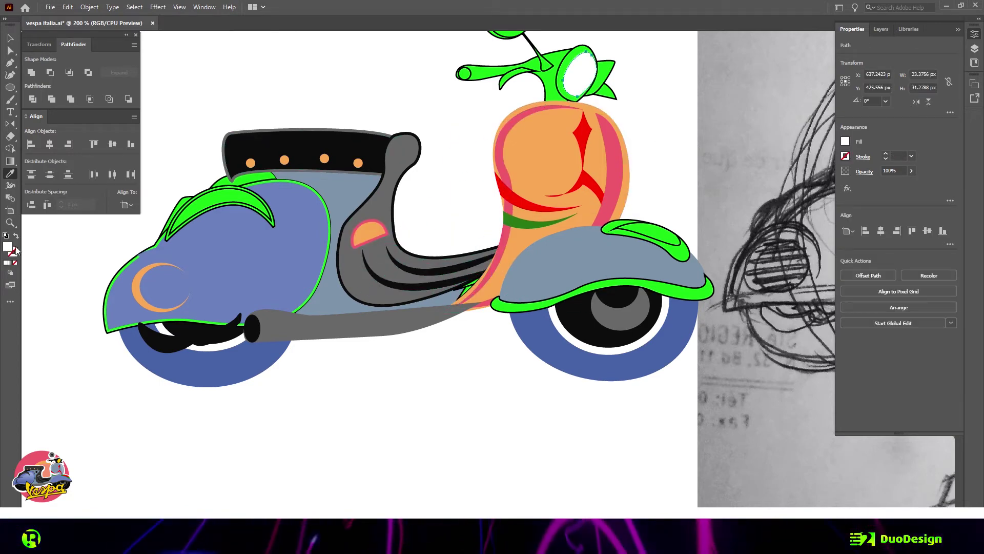
pyautogui.doubleClick(8, 247)
pyautogui.click(593, 207)
# Step: Color the handlebar and the pointed shapes behind the headlight orange, and the grip's end pink
pyautogui.keyDown('ctrl'); pyautogui.click(533, 66); pyautogui.keyUp('ctrl')
pyautogui.click(360, 145)
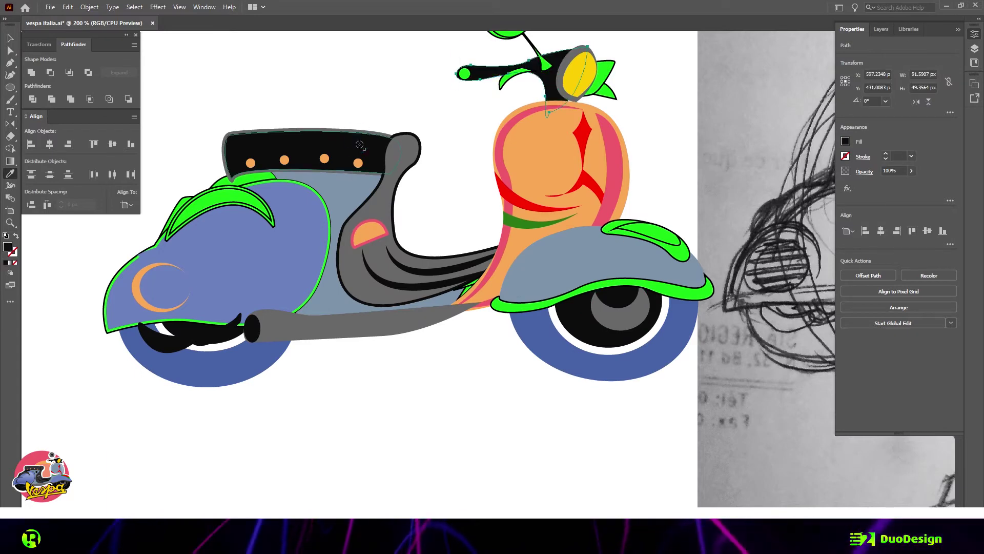
pyautogui.keyDown('ctrl'); pyautogui.click(610, 92); pyautogui.keyUp('ctrl')
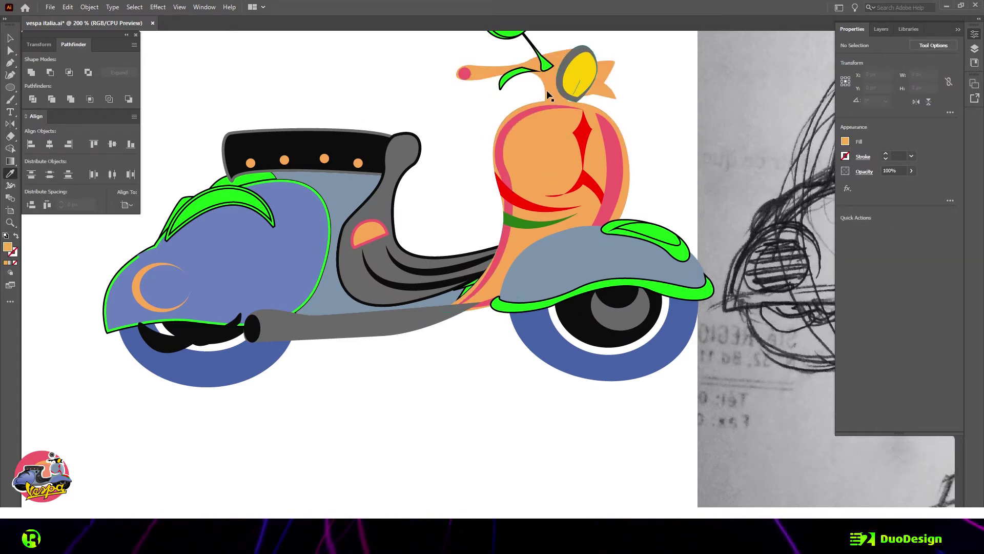
# Step: Color the brake lever and the mirror's disc gray, and the mirror's stem orange
pyautogui.keyDown('ctrl'); pyautogui.click(512, 78); pyautogui.keyUp('ctrl')
pyautogui.scroll(2, 486, 113)
pyautogui.click(544, 149)
pyautogui.keyDown('ctrl'); pyautogui.click(485, 85); pyautogui.keyUp('ctrl')
pyautogui.click(499, 146)
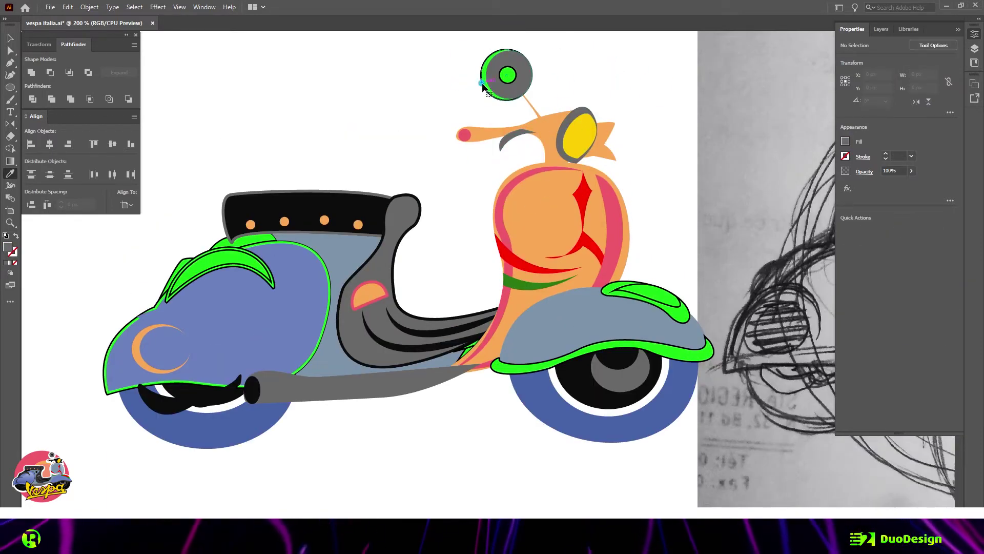
# Step: Fill the mirror's back shape black, stack the stem over the mirror, and color its center and the brake lever orange
pyautogui.keyDown('ctrl'); pyautogui.click(477, 89); pyautogui.keyUp('ctrl')
pyautogui.rightClick(543, 58)
pyautogui.click(660, 325)
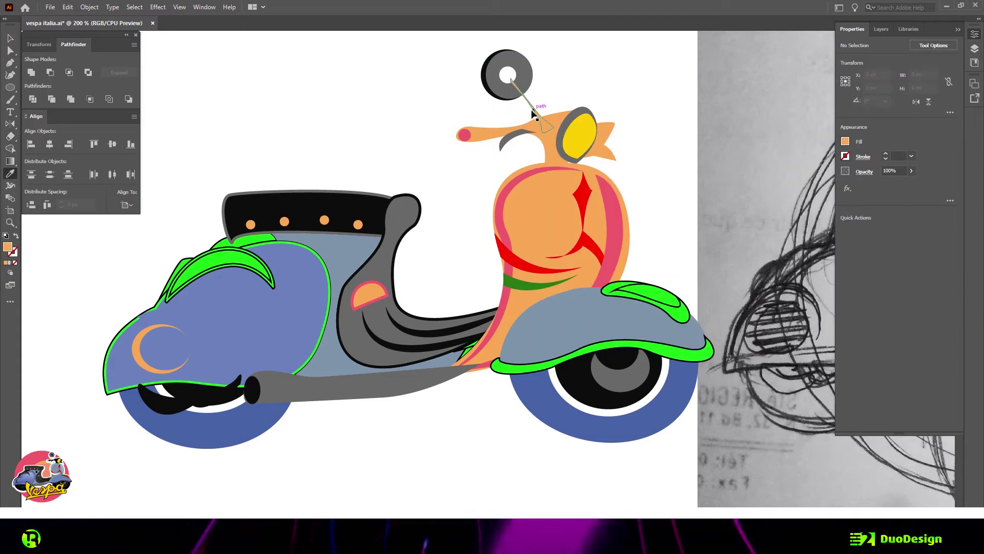
pyautogui.keyDown('ctrl'); pyautogui.click(508, 74); pyautogui.keyUp('ctrl')
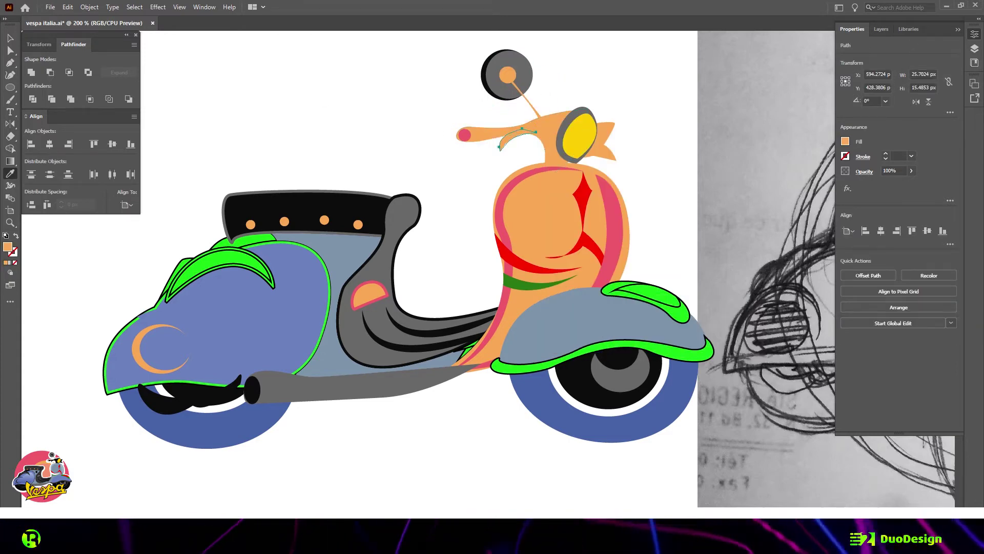
# Step: Color the crescent above the side panel gray, and its outline, the adjoining trim shapes and the panel's outline black
pyautogui.click(373, 265)
pyautogui.keyDown('ctrl'); pyautogui.click(263, 215); pyautogui.keyUp('ctrl')
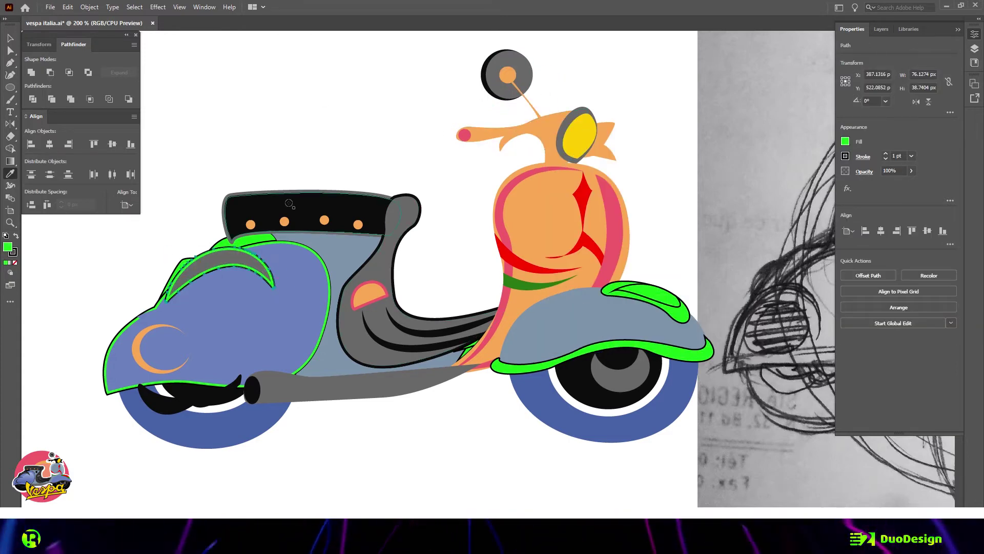
pyautogui.keyDown('ctrl'); pyautogui.click(241, 240); pyautogui.keyUp('ctrl')
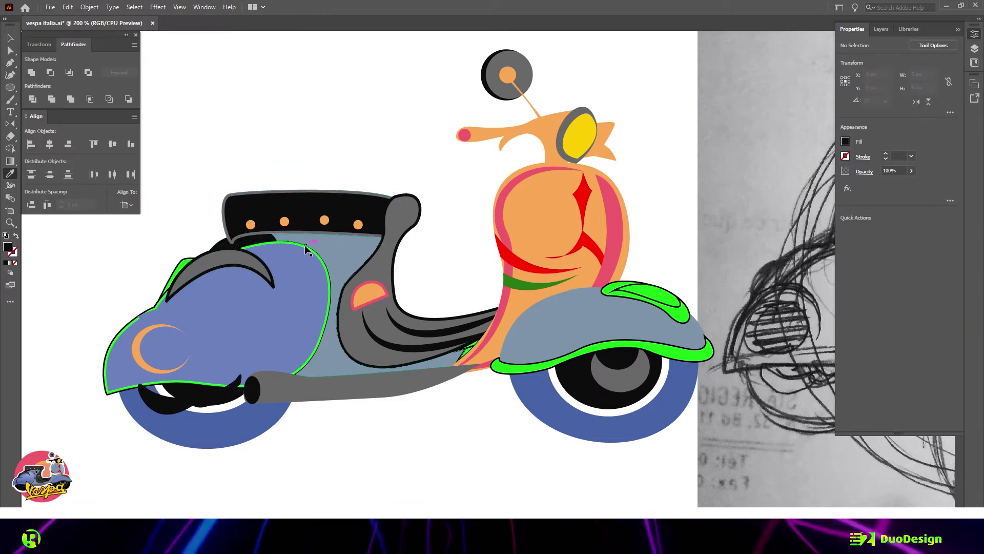
pyautogui.scroll(3, 192, 278)
pyautogui.click(89, 352)
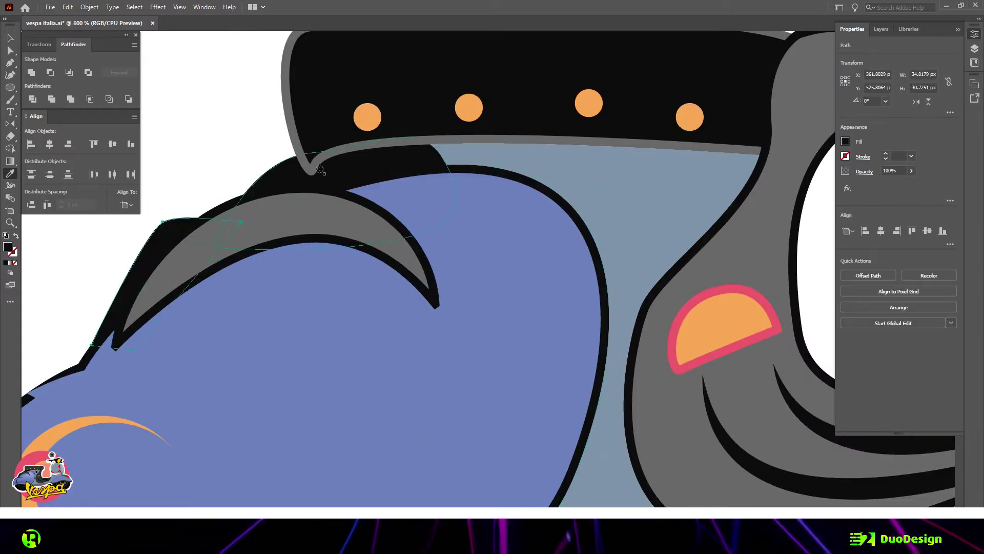
pyautogui.scroll(-3, 168, 254)
# Step: Fill the rear wheel's inner ring and the crescent above the side panel with dark gray #353535
pyautogui.click(281, 402)
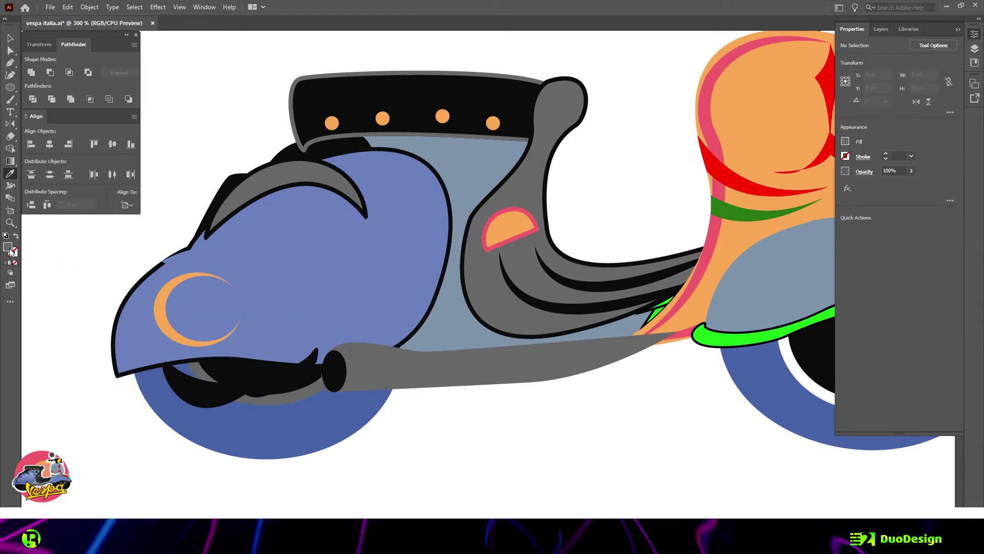
pyautogui.doubleClick(8, 246)
pyautogui.press('Return')
pyautogui.scroll(-2, 195, 372)
pyautogui.doubleClick(8, 246)
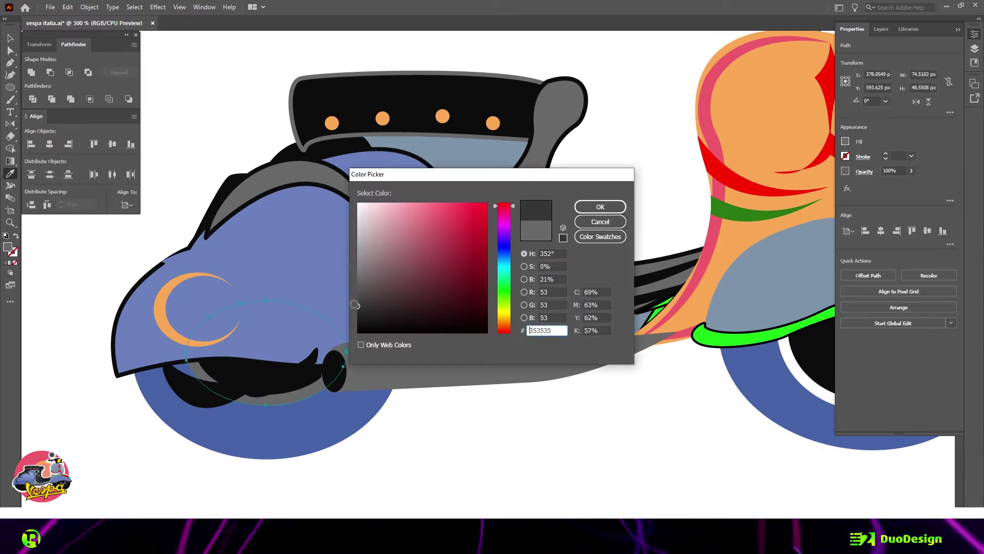
pyautogui.press('Return')
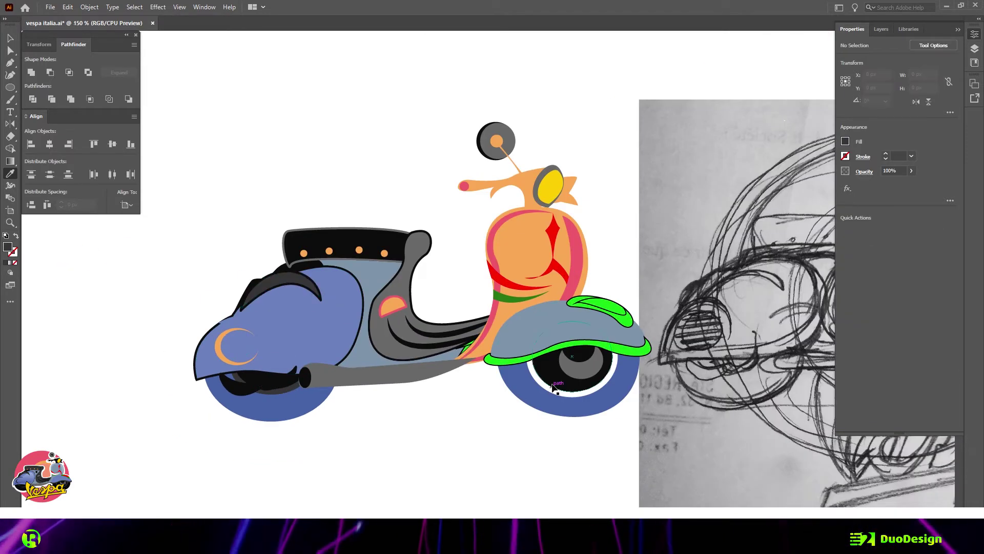
# Step: Apply the dark gray to the front wheel's white ring and the half-moon vent
pyautogui.click(394, 432)
pyautogui.click(404, 310)
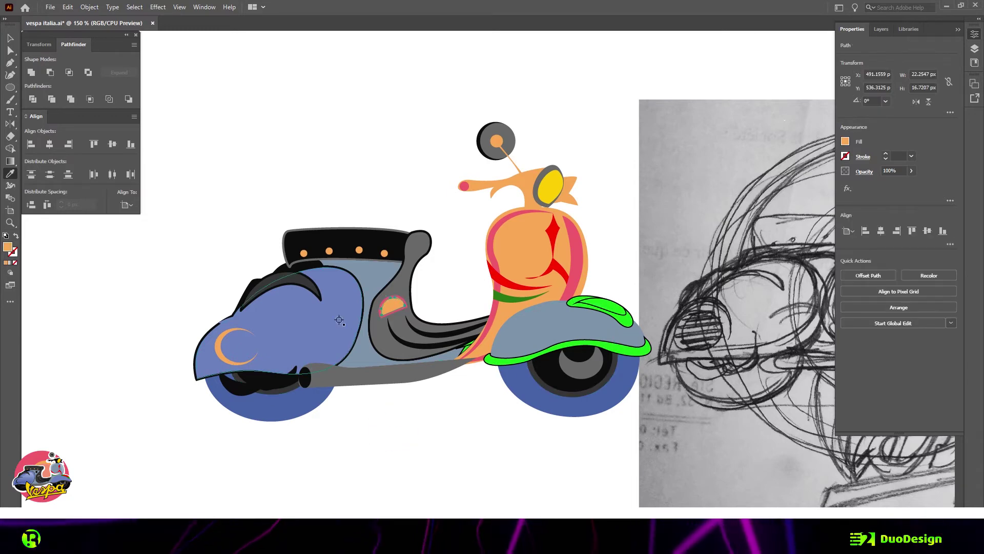
pyautogui.click(519, 317)
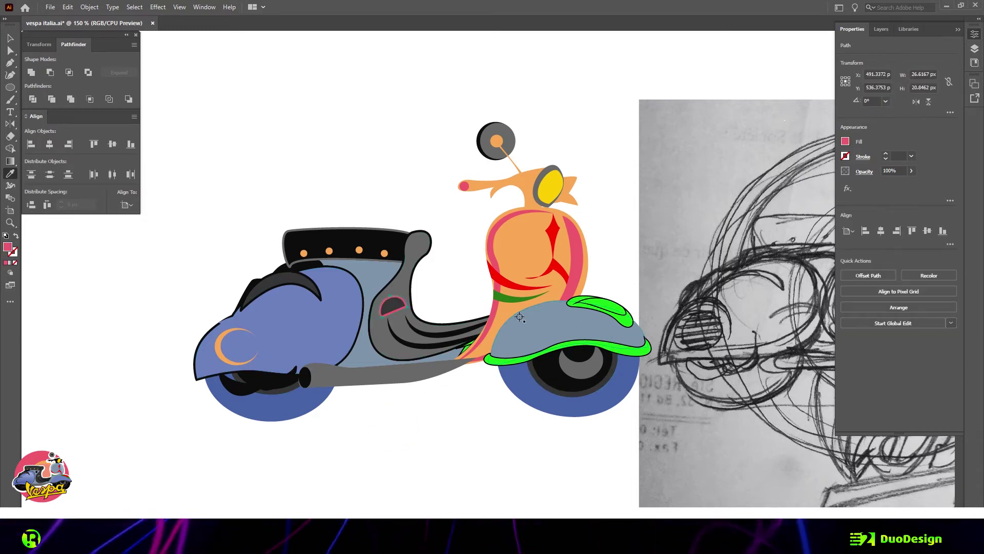
# Step: Color the half-moon vent's border and the headlight's rim black
pyautogui.click(392, 243)
pyautogui.hotkey('ctrl', 'shift', 'a')
pyautogui.click(557, 374)
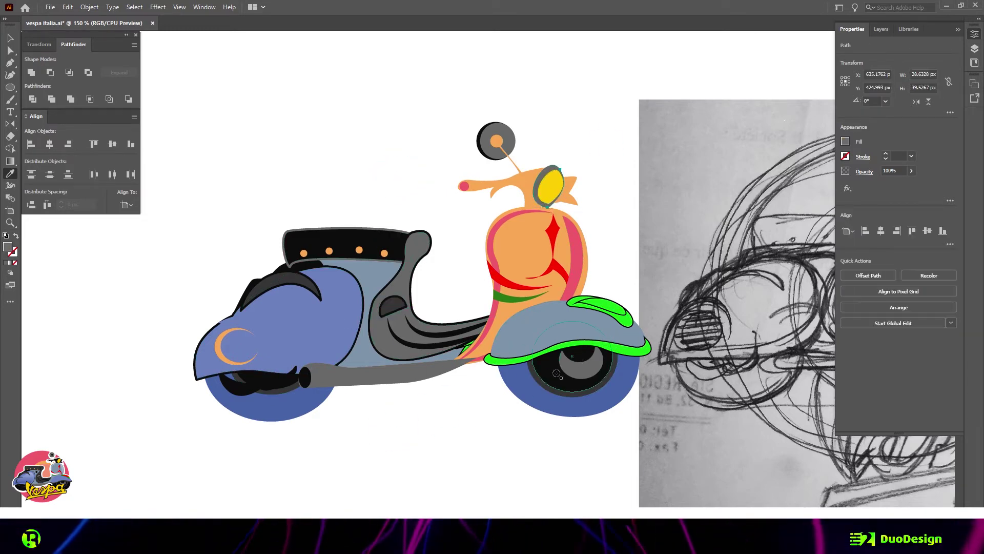
pyautogui.press('a')
pyautogui.scroll(3, 565, 284)
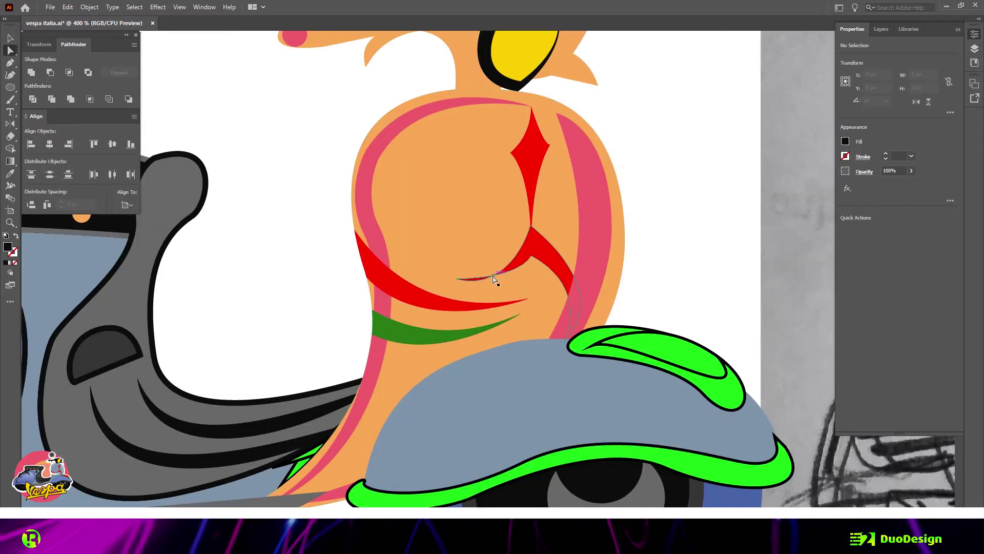
# Step: Fine-tune the curved red trim in the middle of the front shield by adjusting its anchor points
pyautogui.click(515, 294)
pyautogui.moveTo(524, 269); pyautogui.dragTo(524, 270)
pyautogui.hotkey('ctrl', 'shift', 'a')
pyautogui.press('v')
pyautogui.scroll(-3, 655, 241)
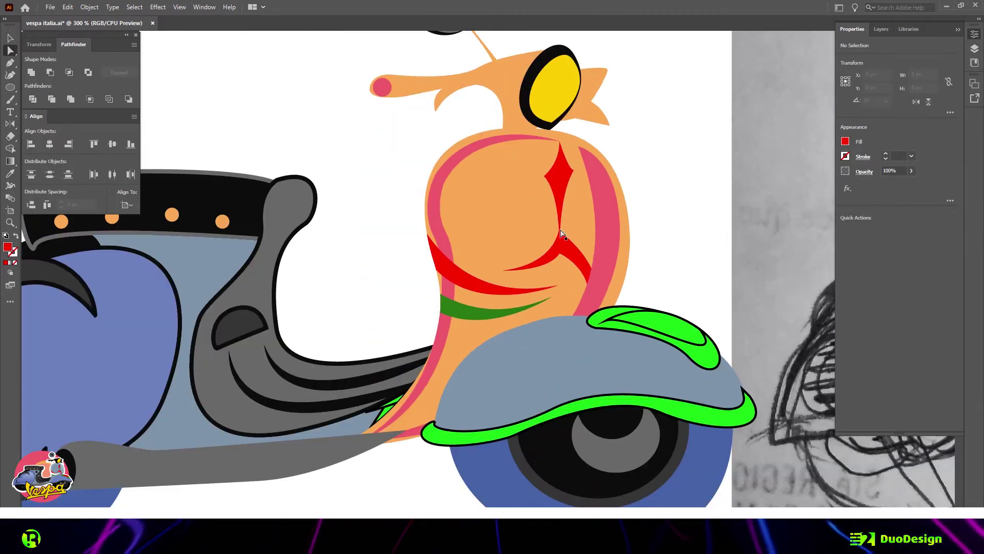
pyautogui.scroll(2, 655, 241)
pyautogui.scroll(-3, 476, 311)
pyautogui.scroll(2, 692, 335)
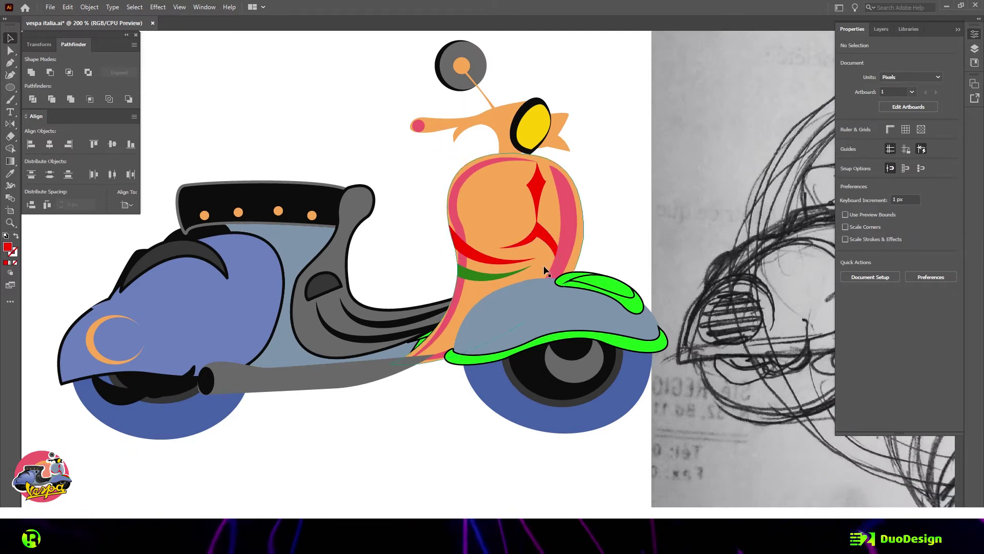
# Step: Color the front fender's ornament red with a dark green surround, and the fender's lower trim dark gray
pyautogui.click(692, 335)
pyautogui.click(491, 255)
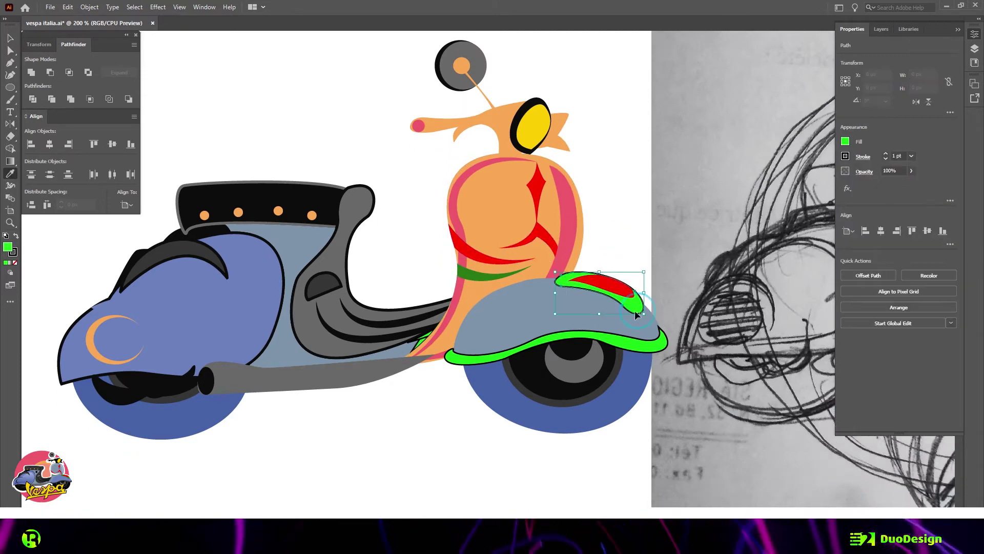
pyautogui.click(399, 431)
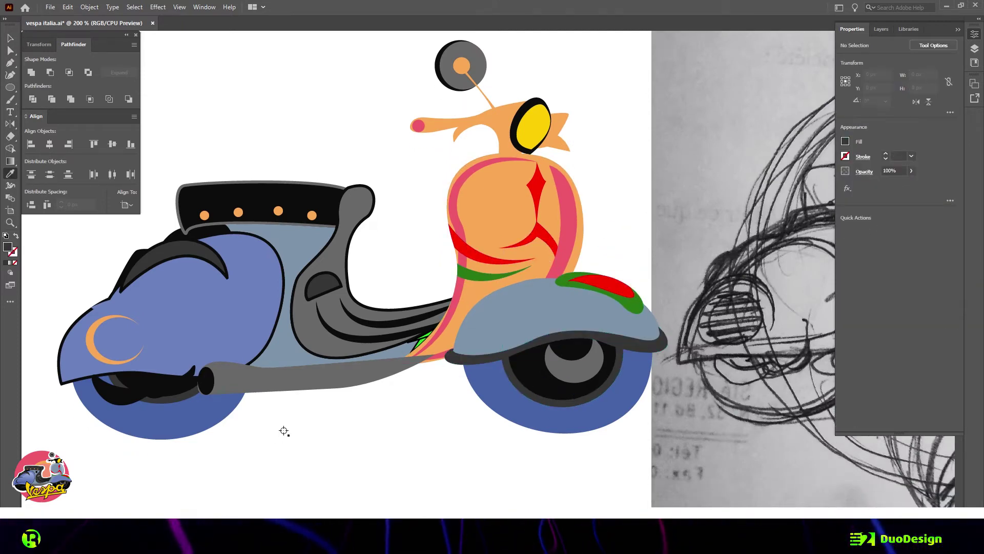
# Step: Color the green sliver at the front end of the floorboard black and add a black circle about 14 px wide below the seat
pyautogui.scroll(3, 436, 339)
pyautogui.keyDown('ctrl'); pyautogui.click(423, 340); pyautogui.keyUp('ctrl')
pyautogui.click(413, 330)
pyautogui.scroll(-3, 400, 440)
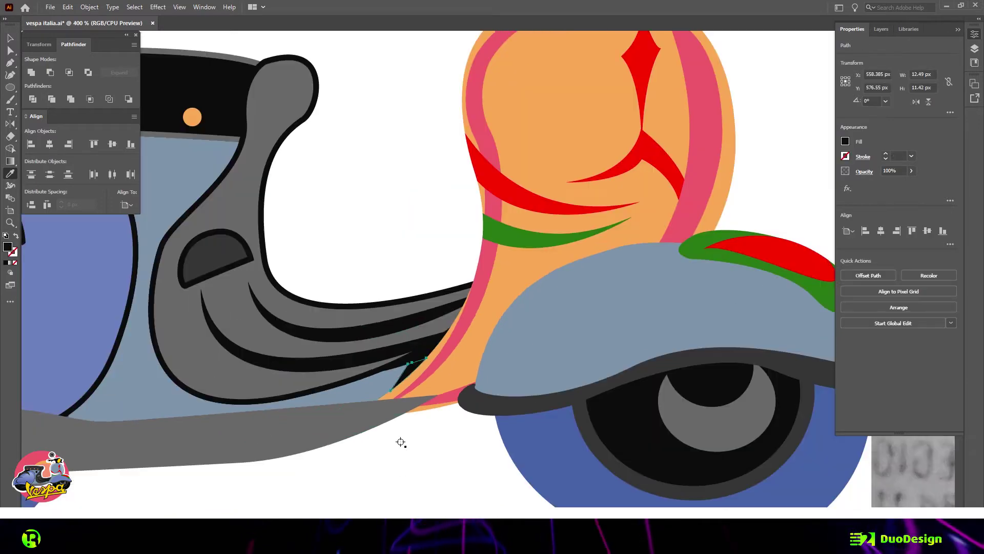
pyautogui.keyDown('ctrl'); pyautogui.click(397, 469); pyautogui.keyUp('ctrl')
pyautogui.moveTo(293, 296); pyautogui.dragTo(294, 296)
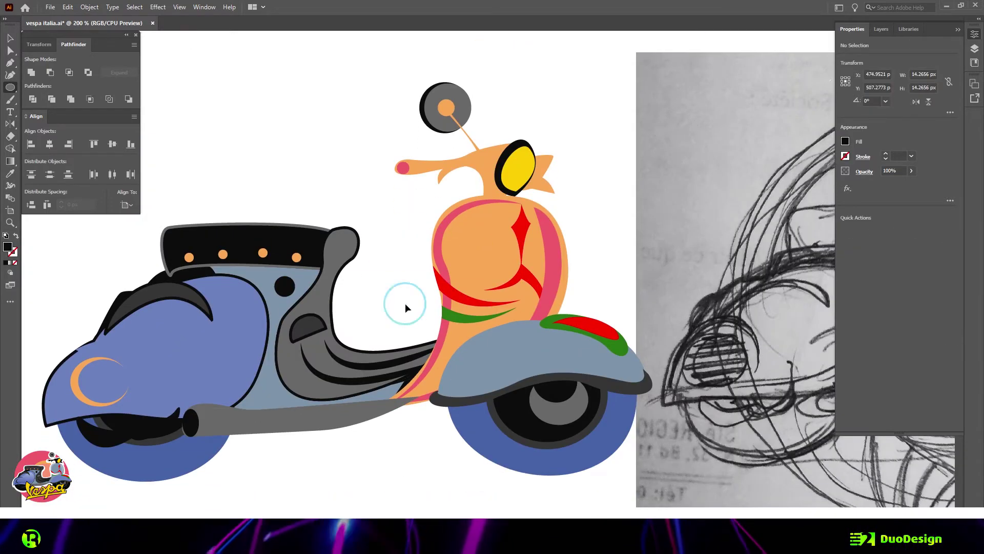
pyautogui.scroll(-3, 365, 190)
# Step: Color the front shield grayish blue, its two edge crescents dark blue and the front fender periwinkle blue
pyautogui.press('i')
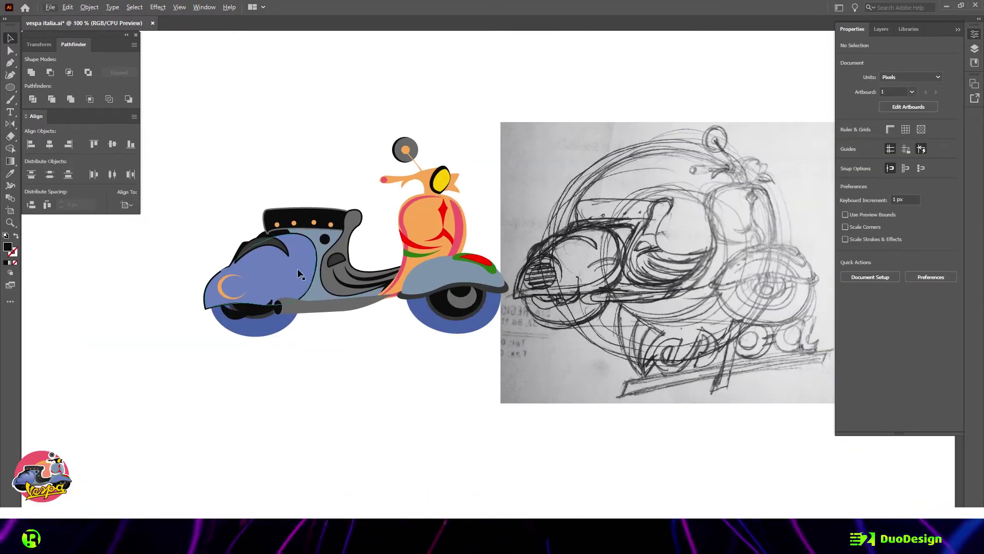
pyautogui.keyDown('ctrl'); pyautogui.click(297, 269); pyautogui.keyUp('ctrl')
pyautogui.keyDown('ctrl'); pyautogui.click(430, 225); pyautogui.keyUp('ctrl')
pyautogui.click(462, 277)
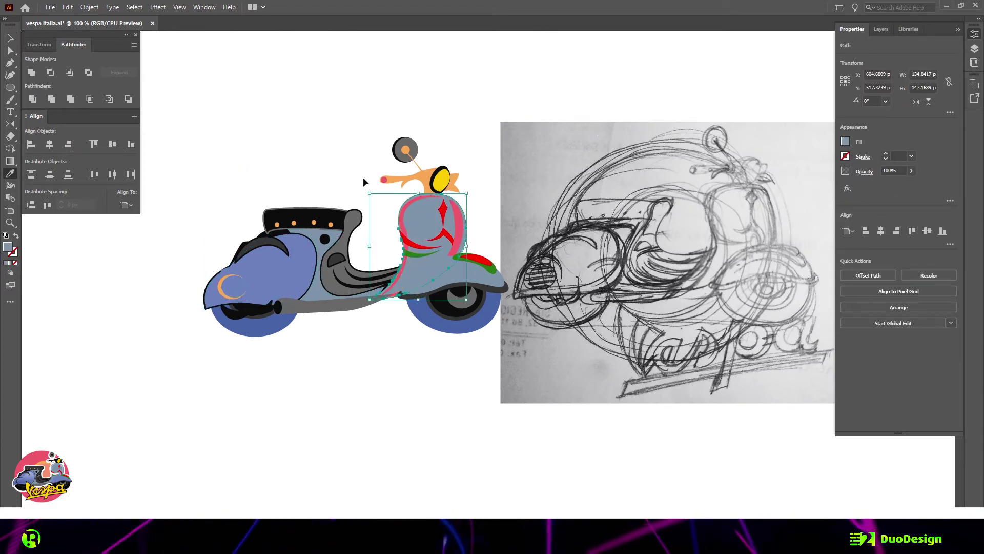
pyautogui.keyDown('ctrl'); pyautogui.click(457, 227); pyautogui.keyUp('ctrl')
pyautogui.keyDown('ctrl'); pyautogui.click(353, 182); pyautogui.keyUp('ctrl')
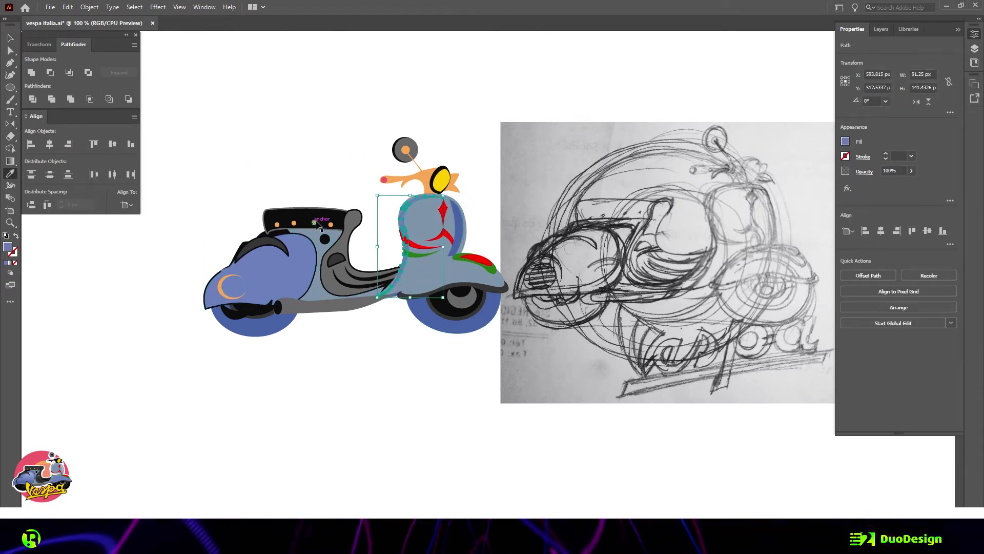
pyautogui.keyDown('alt'); pyautogui.click(446, 271); pyautogui.keyUp('alt')
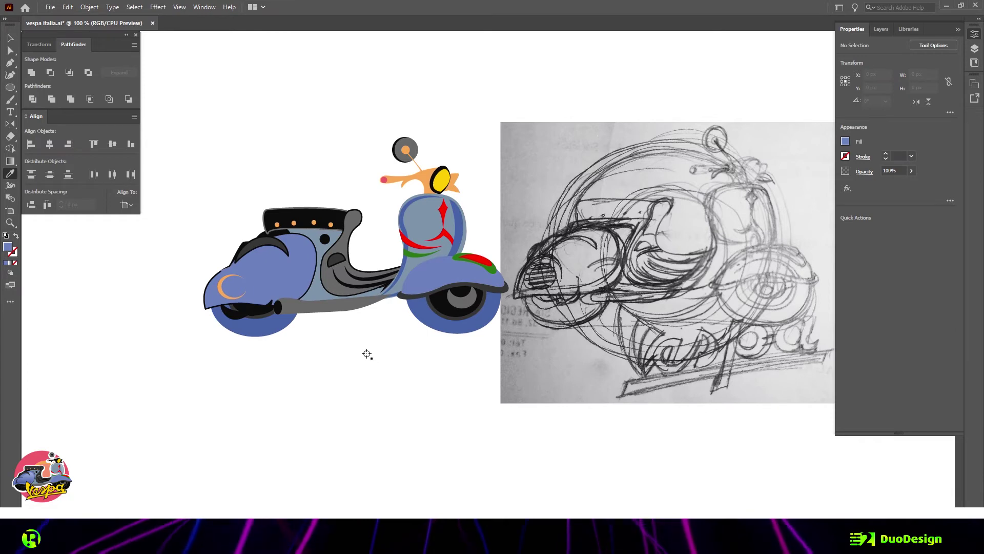
# Step: Color the handlebar, its lever, the headlight's spikes and the mirror's stem and hub black, and the grip end white
pyautogui.scroll(3, 449, 220)
pyautogui.keyDown('ctrl'); pyautogui.click(359, 169); pyautogui.keyUp('ctrl')
pyautogui.click(479, 169)
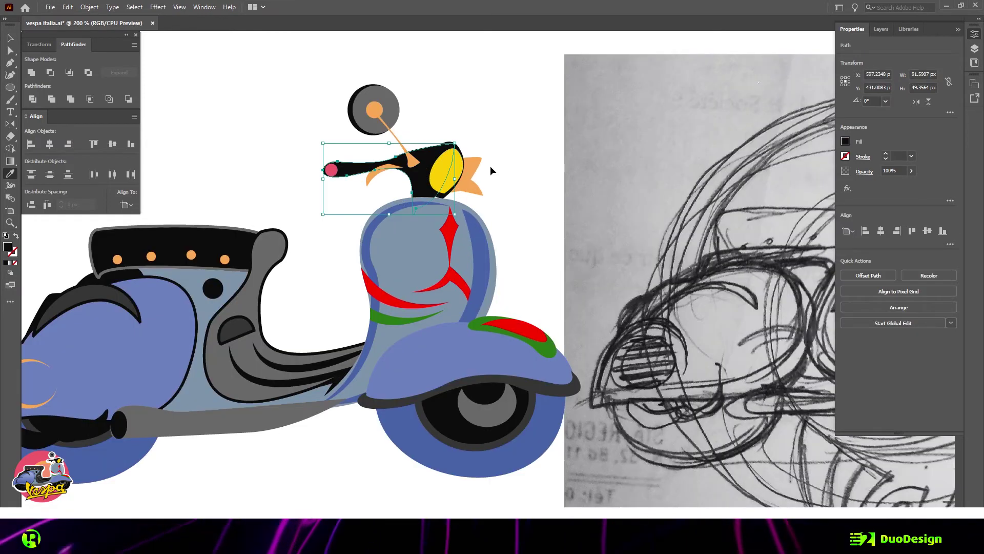
pyautogui.keyDown('ctrl'); pyautogui.click(418, 96); pyautogui.keyUp('ctrl')
pyautogui.keyDown('ctrl'); pyautogui.click(374, 109); pyautogui.keyUp('ctrl')
pyautogui.keyDown('ctrl'); pyautogui.keyDown('shift'); pyautogui.click(369, 177); pyautogui.keyUp('shift'); pyautogui.keyUp('ctrl')
pyautogui.click(358, 166)
pyautogui.keyDown('ctrl'); pyautogui.click(331, 169); pyautogui.keyUp('ctrl')
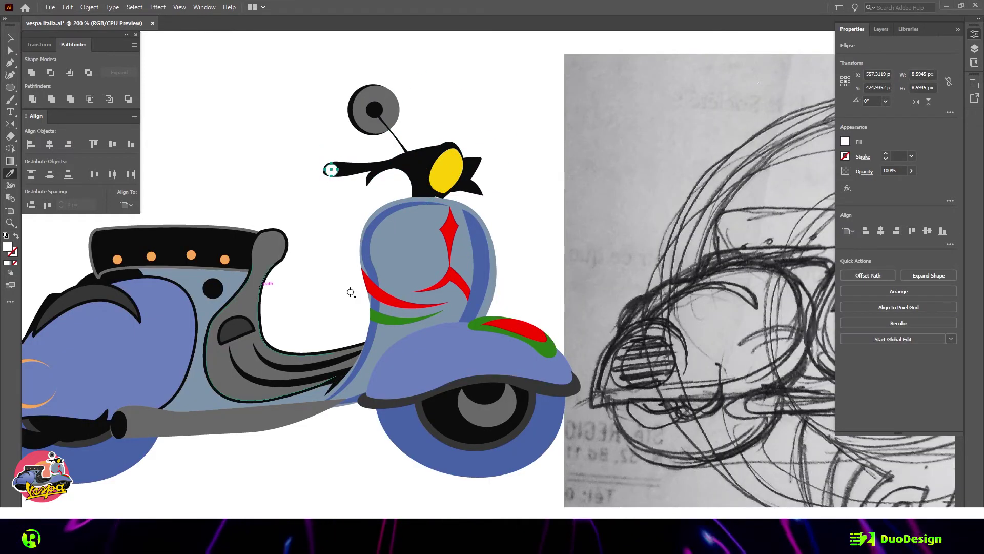
# Step: Reposition the black trim piece on the upper rear edge of the side panel
pyautogui.scroll(-1, 411, 99)
pyautogui.click(10, 39)
pyautogui.hscroll(-3, 262, 300)
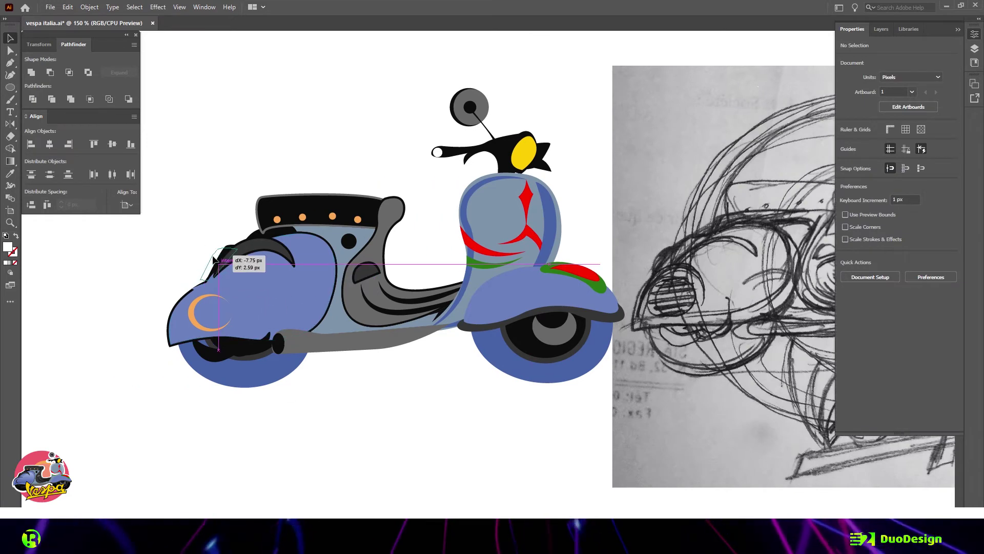
pyautogui.moveTo(214, 260); pyautogui.dragTo(219, 237)
pyautogui.click(225, 226)
# Step: Swap the fill and stroke of the Vespa lettering and its underline so they are solid black
pyautogui.scroll(-2, 237, 213)
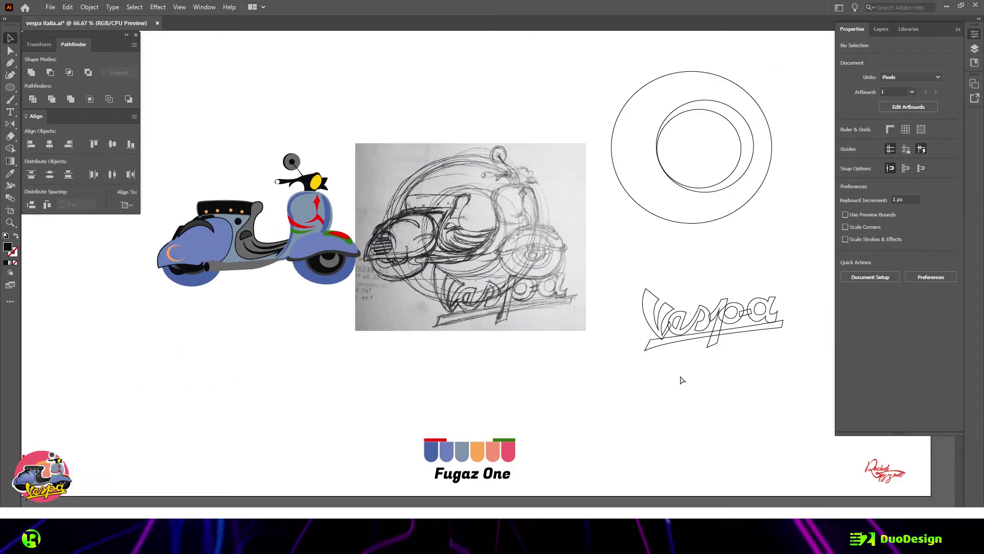
pyautogui.moveTo(810, 275); pyautogui.dragTo(632, 370)
pyautogui.hotkey('shift', 'x')
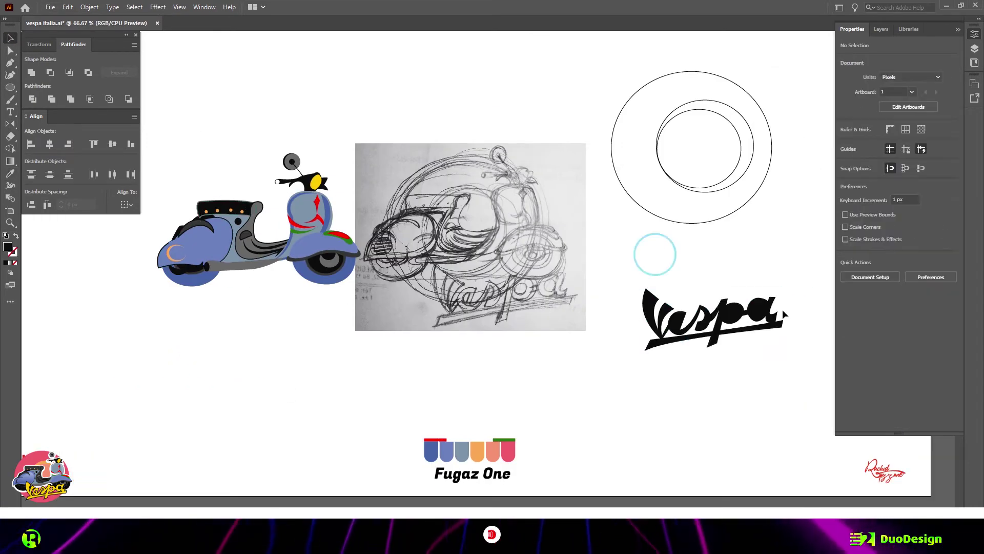
pyautogui.press('v')
# Step: Cut the filled counters out of the letters in the Vespa lettering with the Shape Builder tool
pyautogui.moveTo(720, 281); pyautogui.dragTo(791, 378)
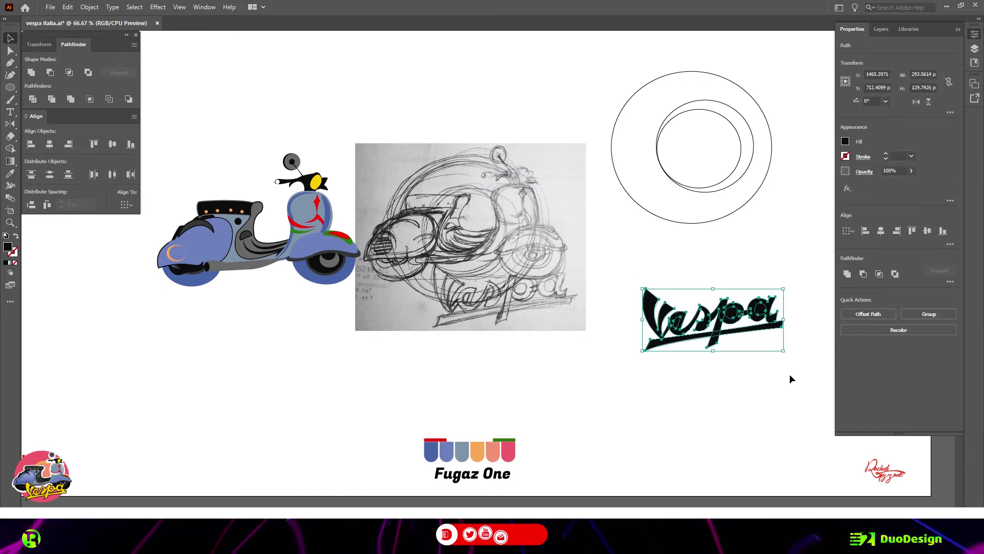
pyautogui.click(16, 152)
pyautogui.hotkey('ctrl', '=')
pyautogui.hotkey('ctrl', '=')
pyautogui.hotkey('ctrl', '=')
pyautogui.keyDown('alt'); pyautogui.click(740, 298); pyautogui.keyUp('alt')
pyautogui.keyDown('alt'); pyautogui.click(659, 306); pyautogui.keyUp('alt')
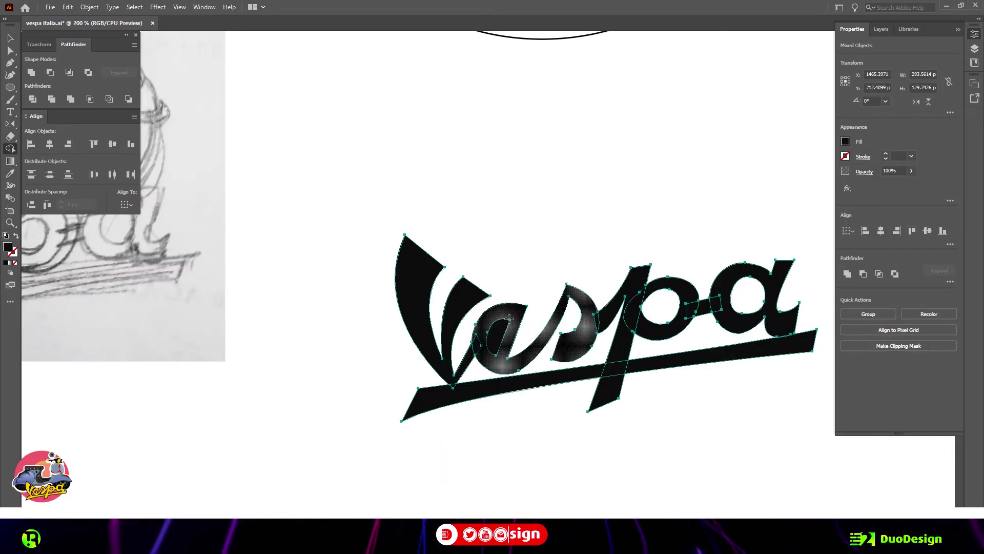
pyautogui.keyDown('alt'); pyautogui.click(497, 336); pyautogui.keyUp('alt')
pyautogui.press('v')
pyautogui.moveTo(318, 136); pyautogui.dragTo(703, 371)
# Step: Apply the exhaust pipe's gray to the orange crescent on the rear side panel
pyautogui.hotkey('ctrl', '-')
pyautogui.hotkey('ctrl', '-')
pyautogui.hotkey('ctrl', '-')
pyautogui.hscroll(-5, 521, 223)
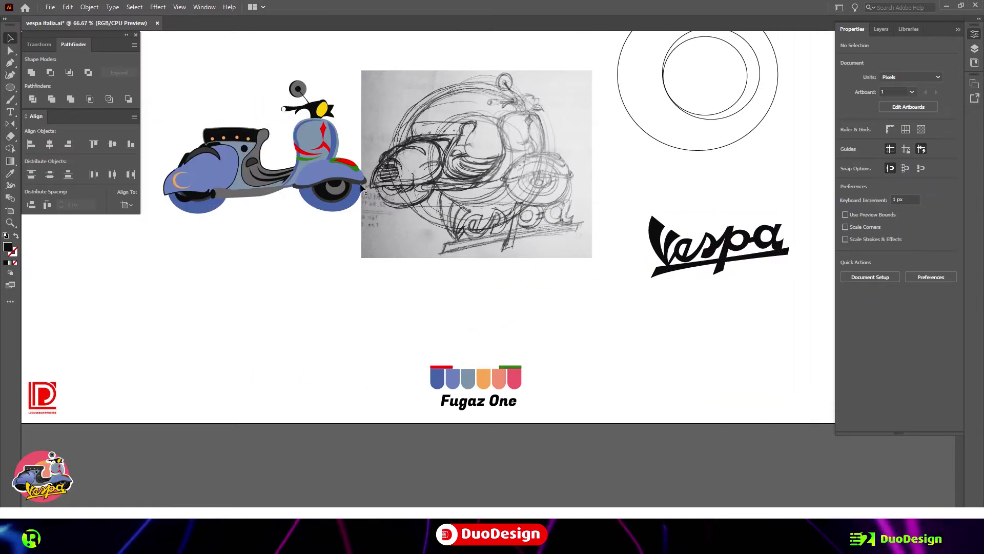
pyautogui.moveTo(154, 56); pyautogui.dragTo(351, 257)
pyautogui.hotkey('ctrl', '=')
pyautogui.hotkey('ctrl', '=')
pyautogui.hotkey('ctrl', '=')
pyautogui.hotkey('ctrl', '=')
pyautogui.hotkey('ctrl', '=')
pyautogui.press('i')
pyautogui.hotkey('ctrl', '-')
pyautogui.hotkey('ctrl', '-')
pyautogui.click(453, 285)
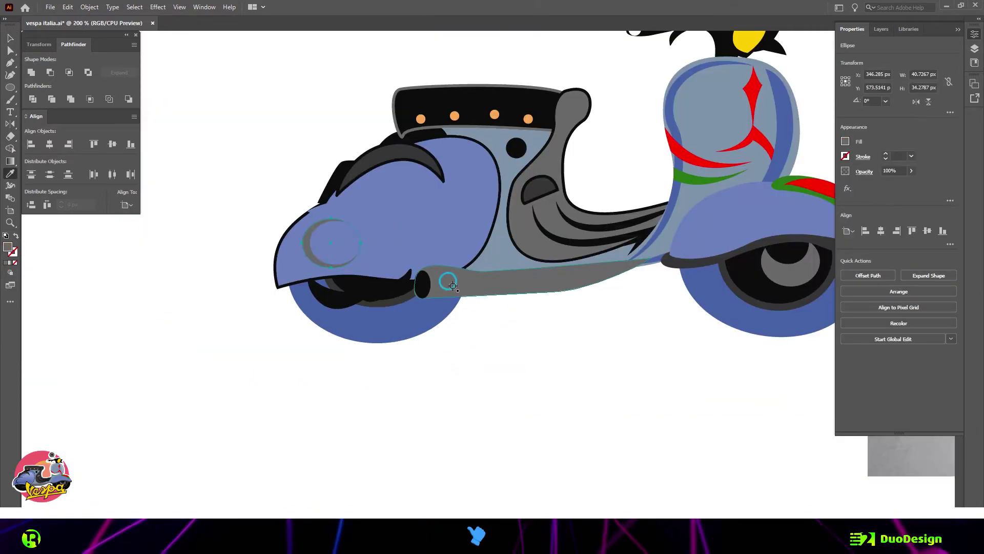
# Step: Fill the rear side panel's crescent and the floorboard panel with dark gray, and the half-moon vent with the lighter gray
pyautogui.hotkey('ctrl', '-')
pyautogui.hotkey('ctrl', '-')
pyautogui.hotkey('ctrl', '=')
pyautogui.hotkey('ctrl', '=')
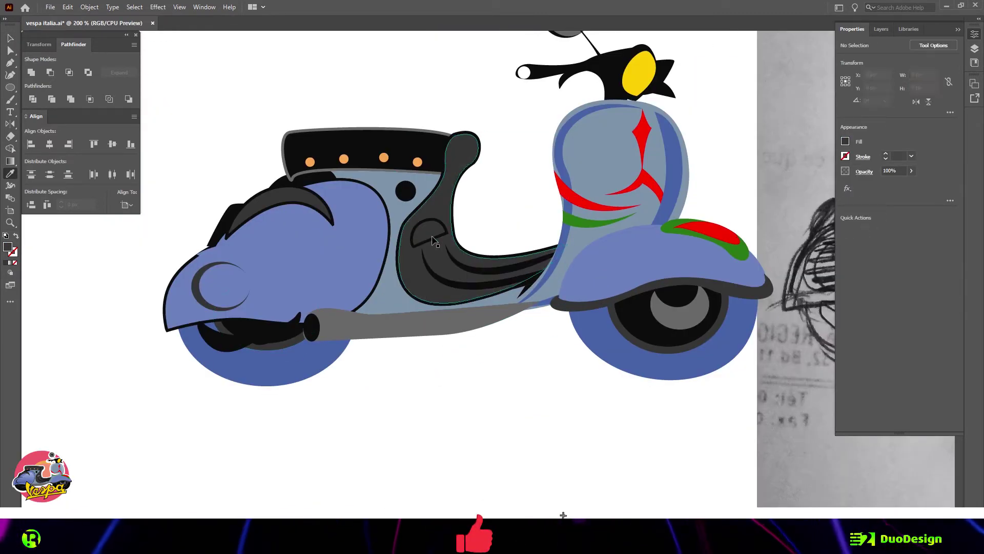
pyautogui.click(420, 399)
# Step: Color the seat's body dark gray and its border black
pyautogui.hscroll(-2, 390, 154)
pyautogui.click(385, 137)
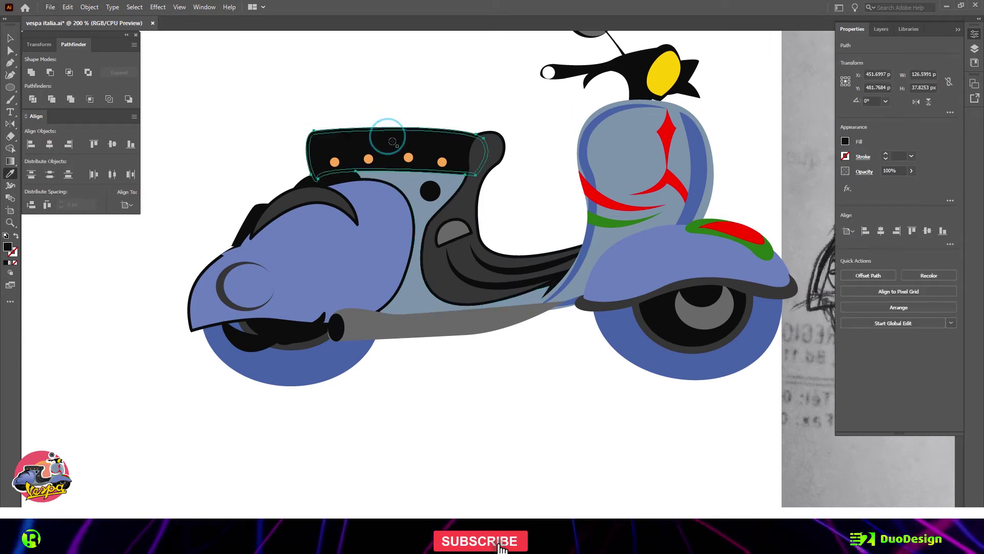
pyautogui.hotkey('ctrl', 'shift', 'a')
pyautogui.hotkey('ctrl', '-')
pyautogui.hotkey('ctrl', '-')
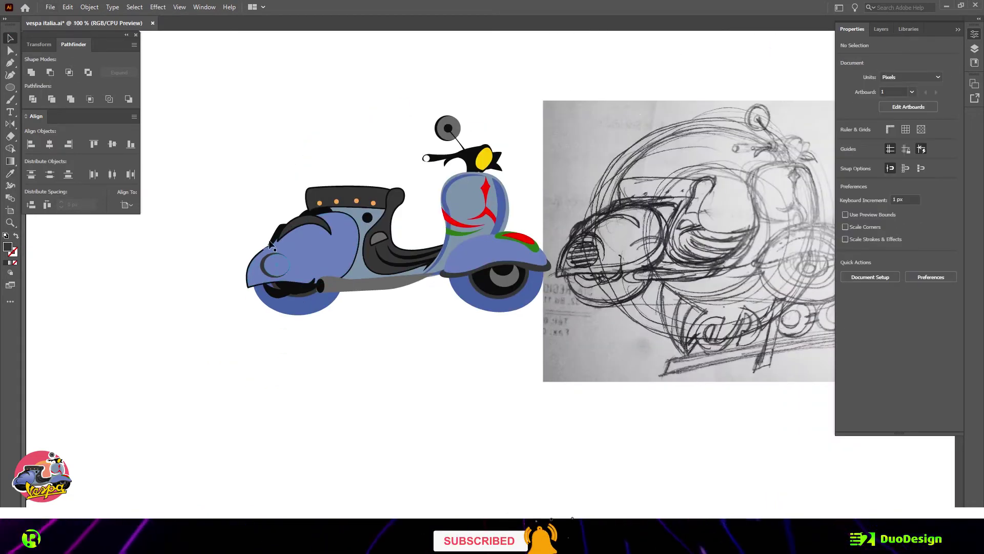
# Step: Adjust the anchor points of the black outline where the rear side panel meets the trim above it
pyautogui.press('p')
pyautogui.hotkey('ctrl', '=')
pyautogui.hotkey('ctrl', '=')
pyautogui.hotkey('ctrl', '=')
pyautogui.scroll(2, 304, 228)
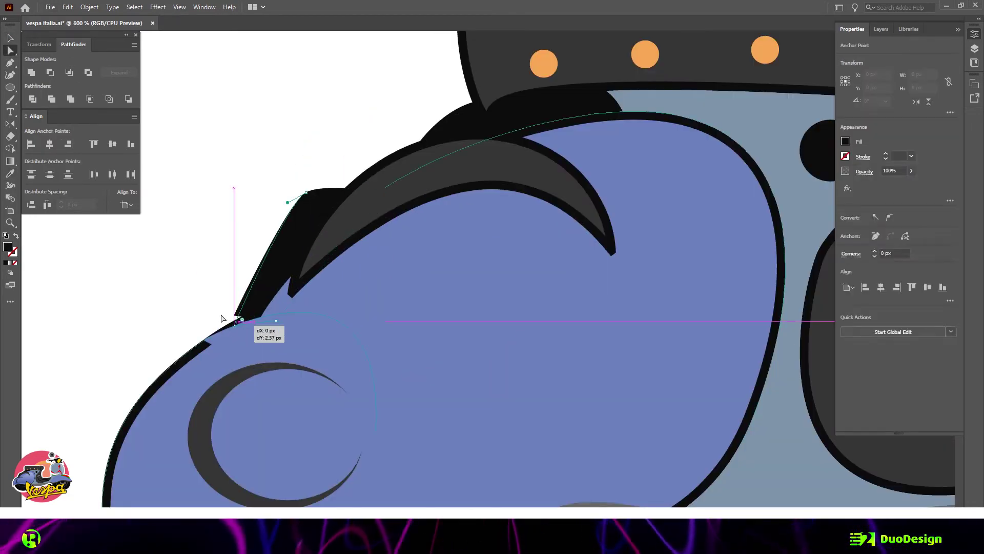
pyautogui.hotkey('ctrl', '0')
pyautogui.hotkey('ctrl', '1')
# Step: Show the gradient settings and fill the crescent along the shield's front edge with a white-to-black linear gradient
pyautogui.press('v')
pyautogui.click(492, 187)
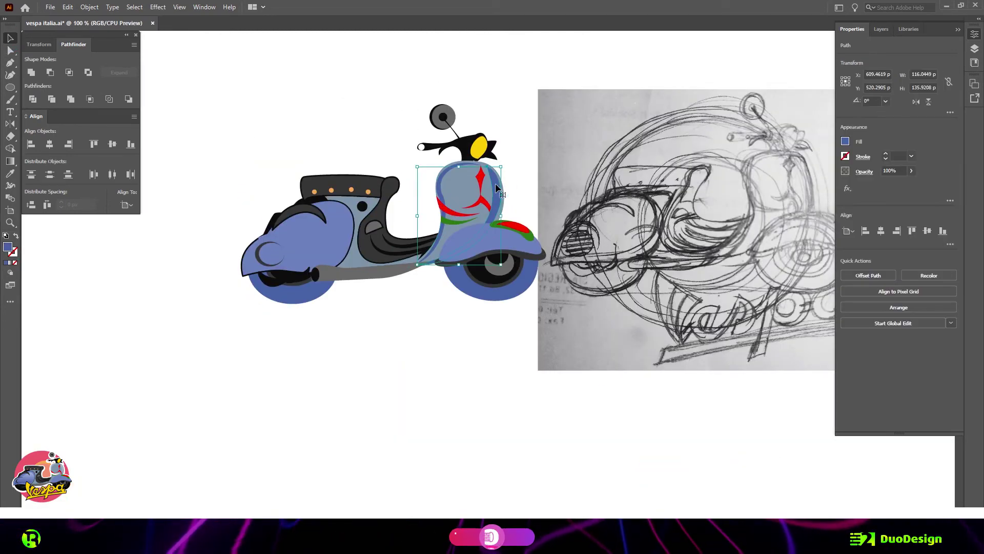
pyautogui.click(204, 6)
pyautogui.click(285, 259)
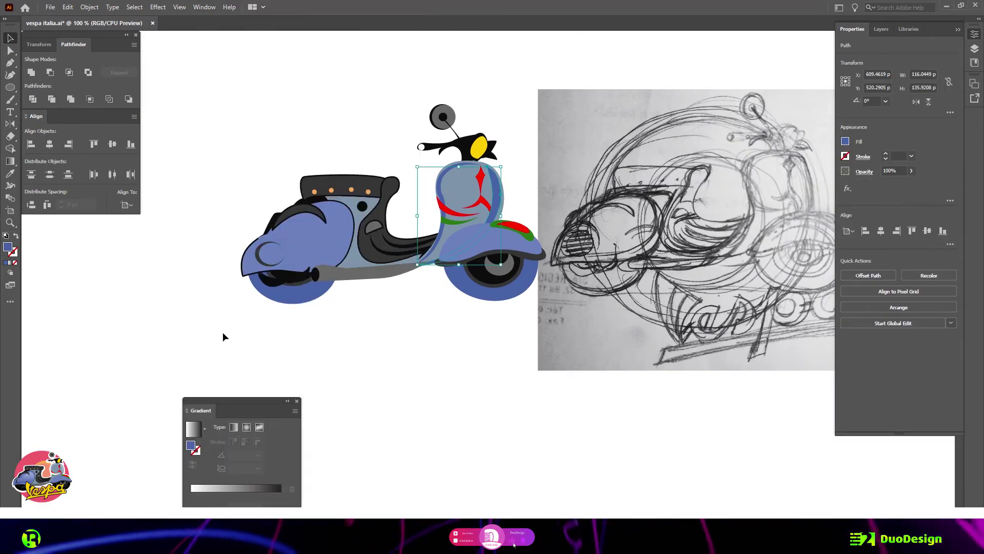
pyautogui.moveTo(231, 405); pyautogui.dragTo(208, 41)
pyautogui.press('.')
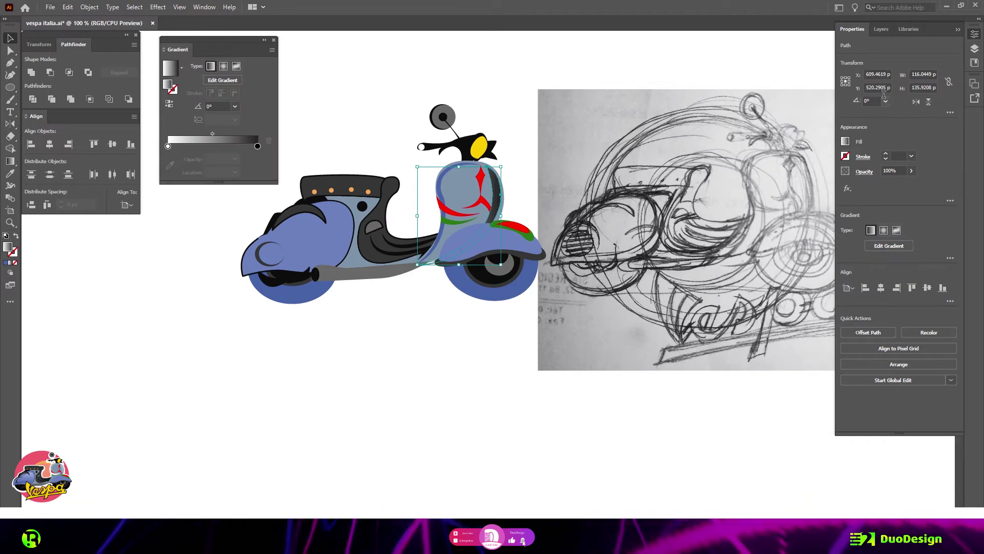
# Step: Set the blend mode of the shield's gradient crescent to Soft Light
pyautogui.click(881, 29)
pyautogui.click(852, 30)
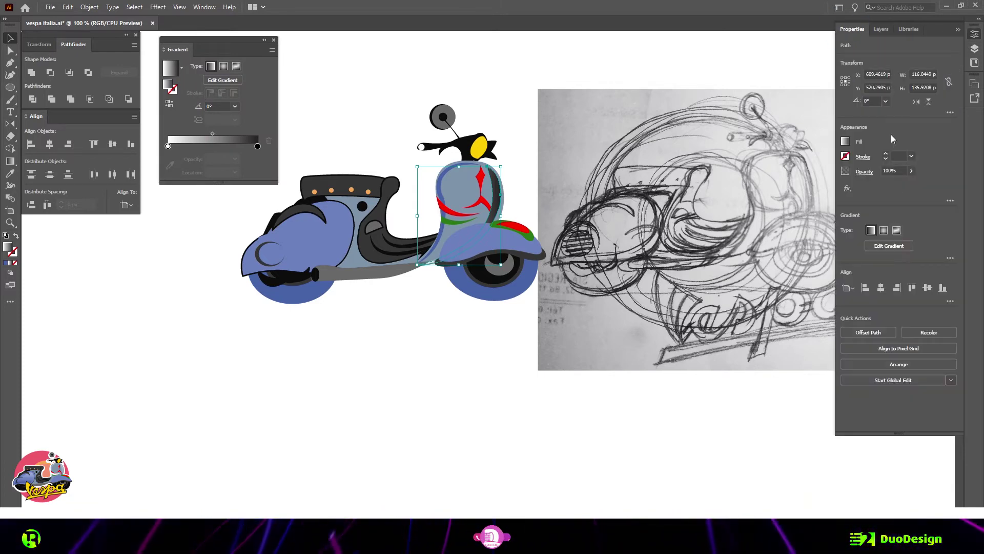
pyautogui.click(864, 171)
pyautogui.click(784, 189)
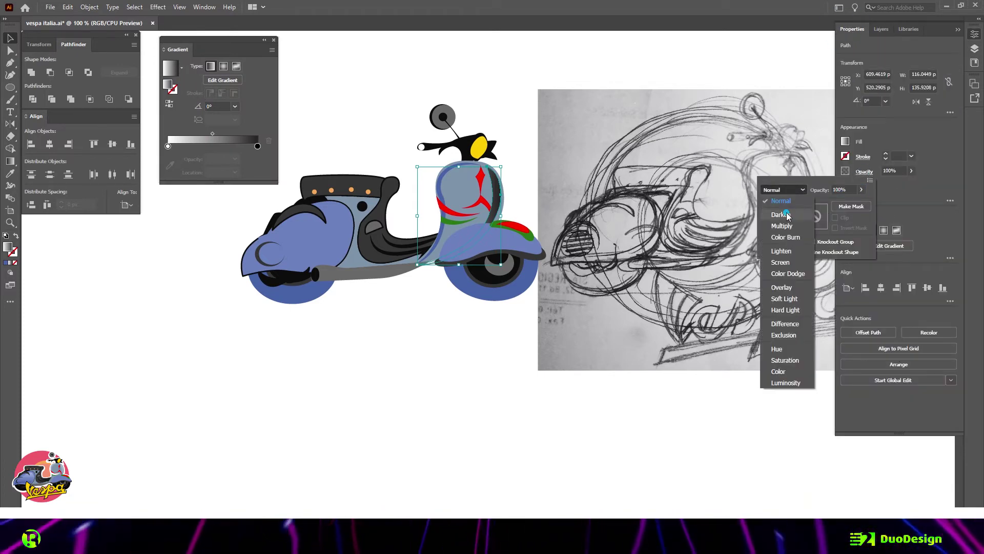
pyautogui.click(782, 383)
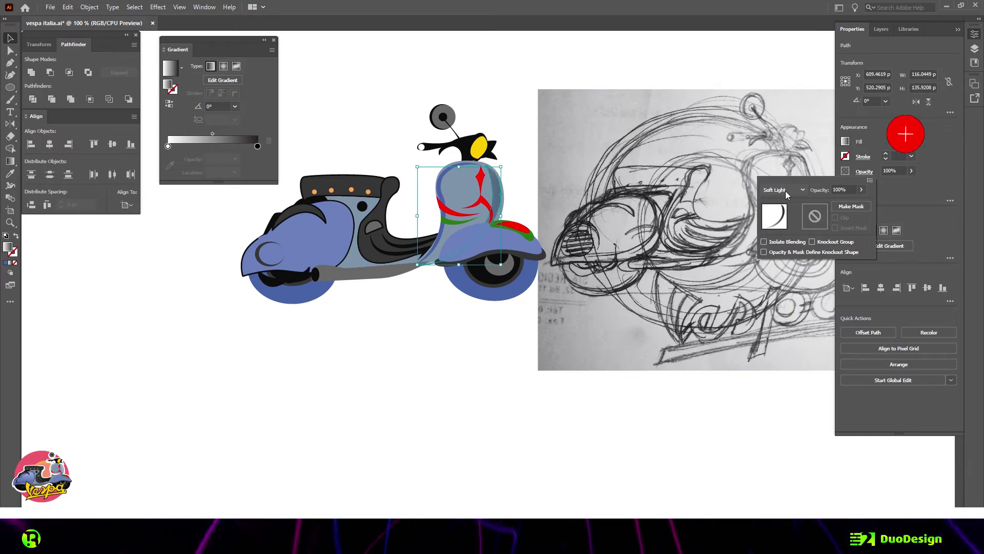
pyautogui.click(380, 103)
# Step: Copy the Soft Light gradient to the crescent along the shield's rear edge and direct it downward at about -92°
pyautogui.click(10, 173)
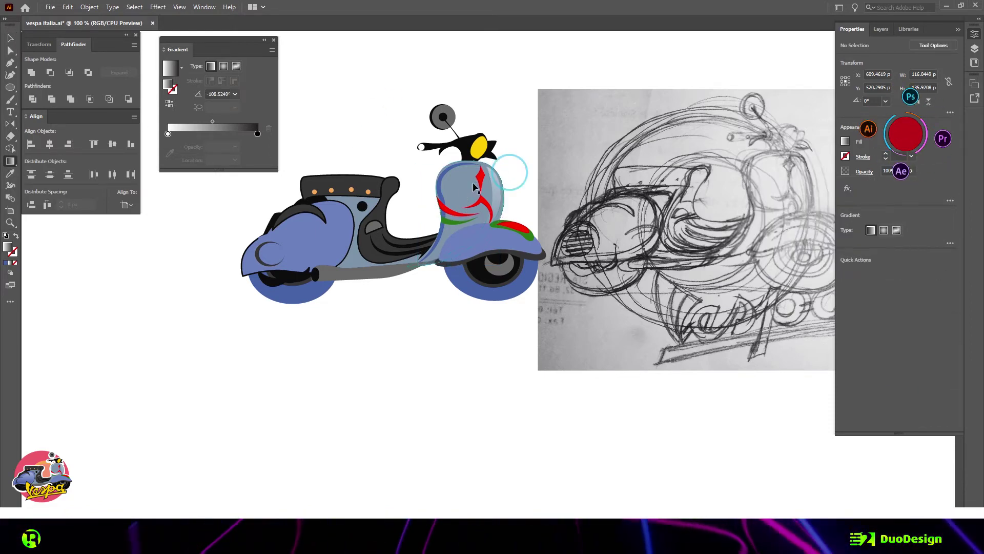
pyautogui.press('g')
pyautogui.moveTo(416, 153); pyautogui.dragTo(412, 266)
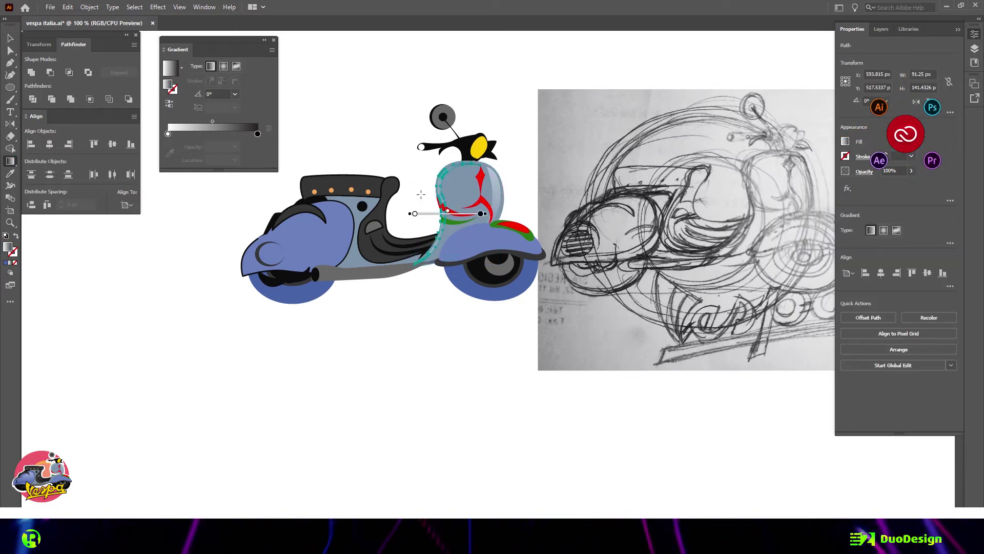
pyautogui.click(412, 322)
# Step: Draw a curved reflection shape across the rear side panel with the Pen tool and apply the crescents' Soft Light gradient to it
pyautogui.click(11, 62)
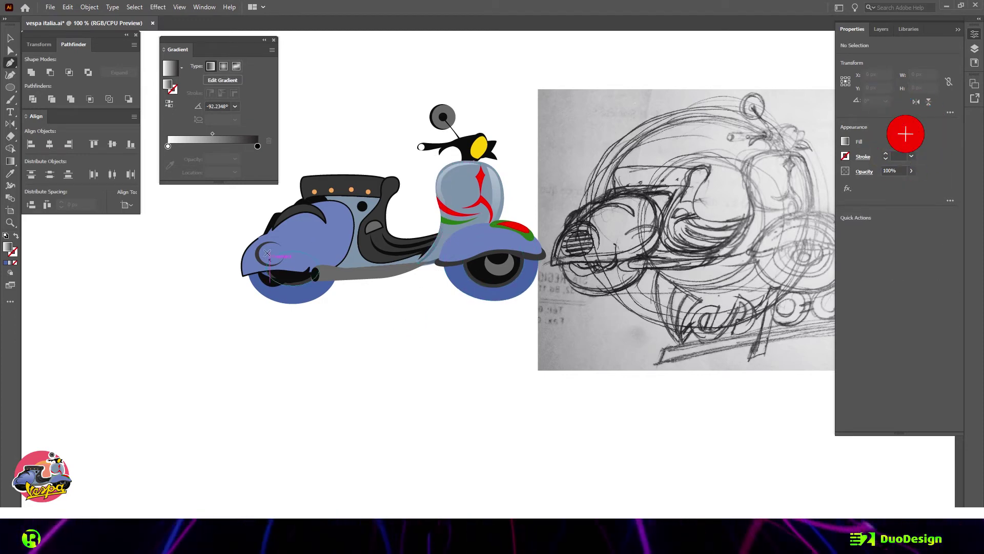
pyautogui.scroll(1, 269, 250)
pyautogui.click(297, 274)
pyautogui.moveTo(378, 176); pyautogui.dragTo(371, 260)
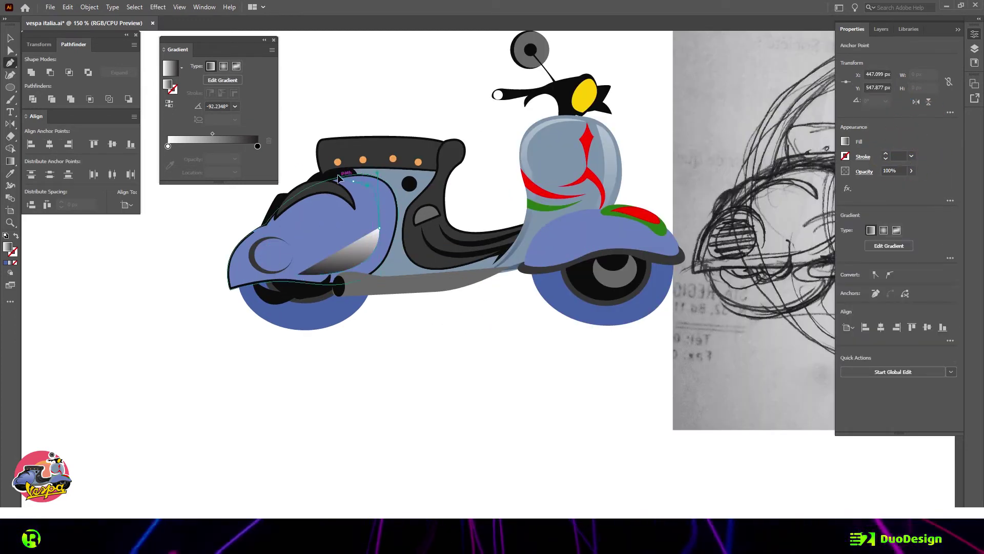
pyautogui.click(358, 109)
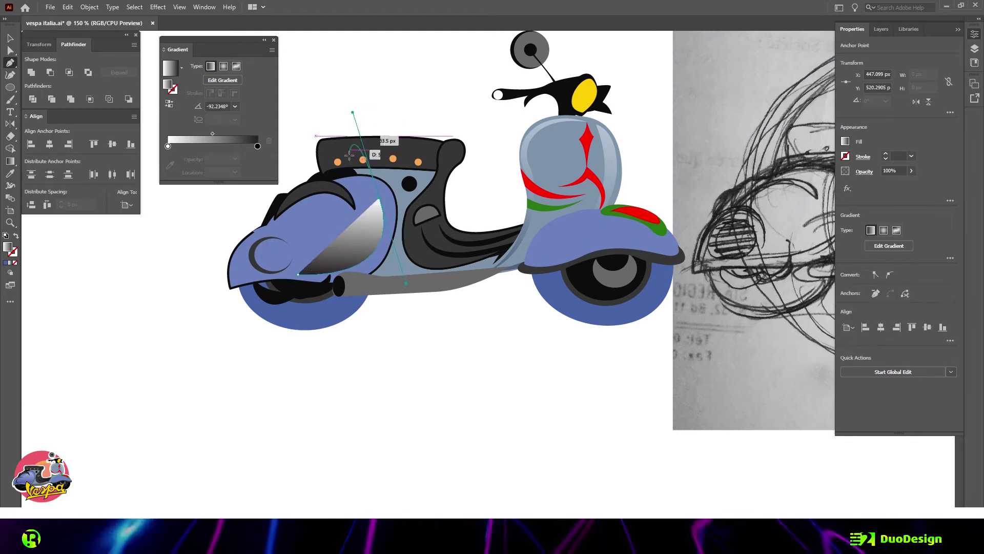
pyautogui.press('i')
pyautogui.hotkey('ctrl', 'shift', 'a')
pyautogui.press('v')
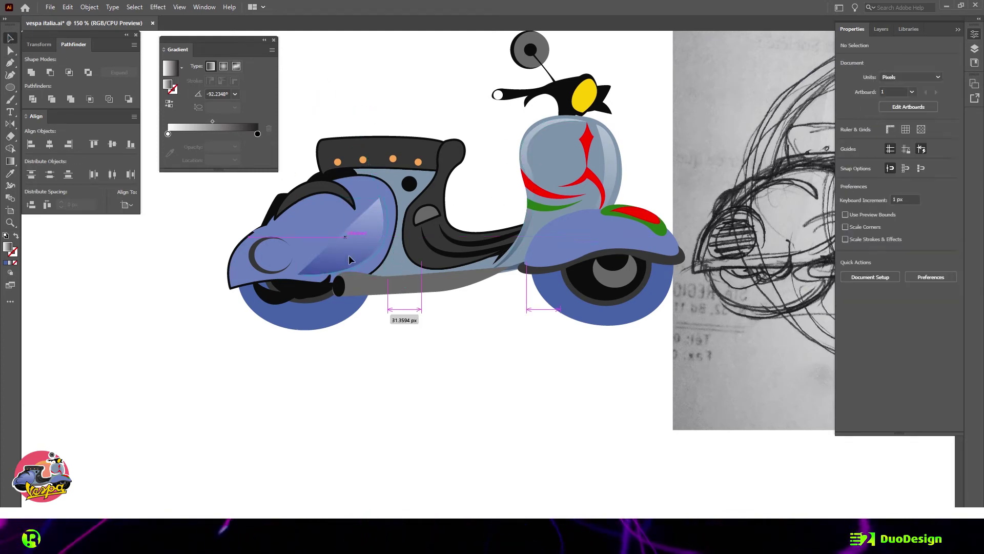
# Step: Replace the rear side panel's reflection with a larger curved Pen shape covering most of the panel, using the shield crescents' Soft Light gradient
pyautogui.click(351, 258)
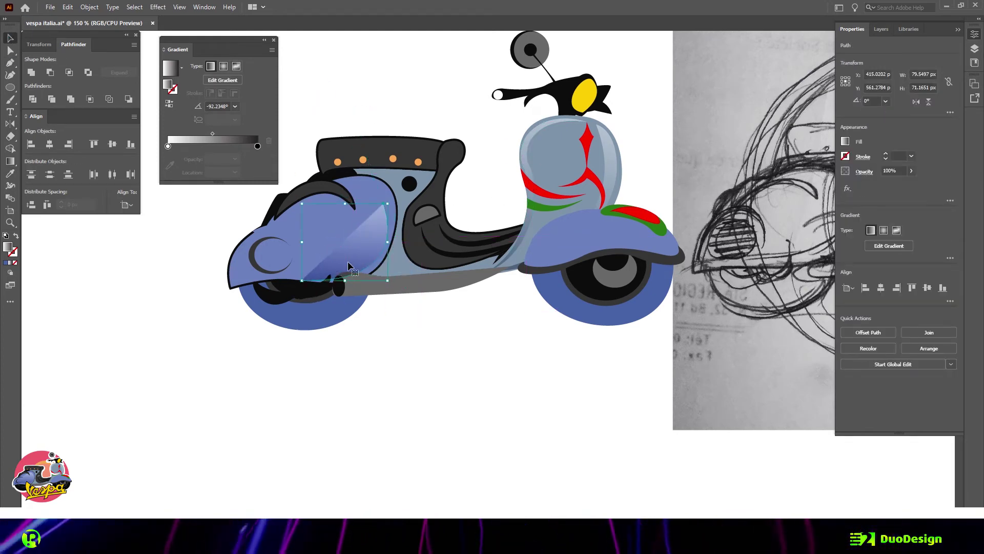
pyautogui.press('p')
pyautogui.click(240, 282)
pyautogui.moveTo(365, 280); pyautogui.dragTo(387, 210)
pyautogui.moveTo(324, 204); pyautogui.dragTo(287, 228)
pyautogui.moveTo(240, 281); pyautogui.dragTo(241, 282)
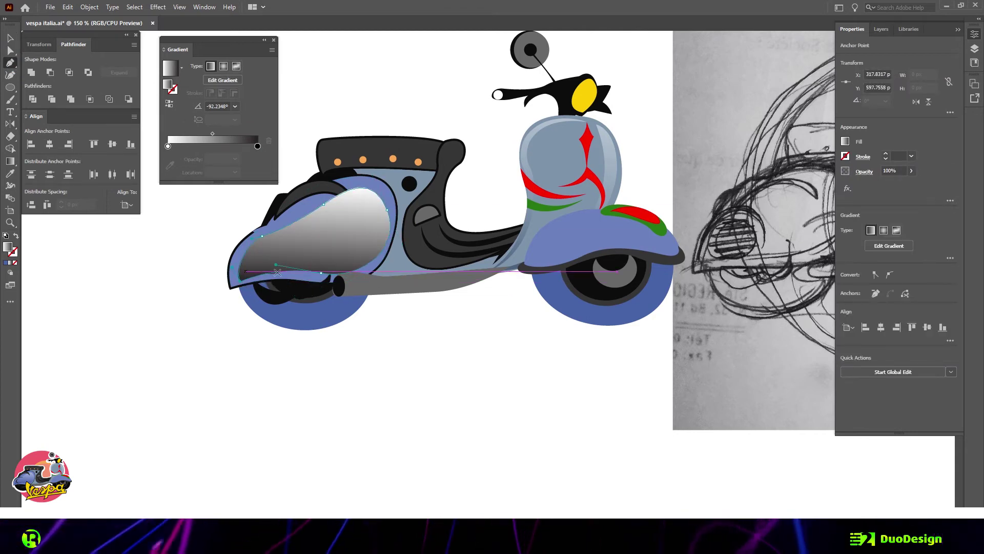
pyautogui.click(590, 236)
# Step: Bring the dark curved trim along the upper edge of the rear side panel to the front
pyautogui.press('v')
pyautogui.click(314, 185)
pyautogui.rightClick(319, 126)
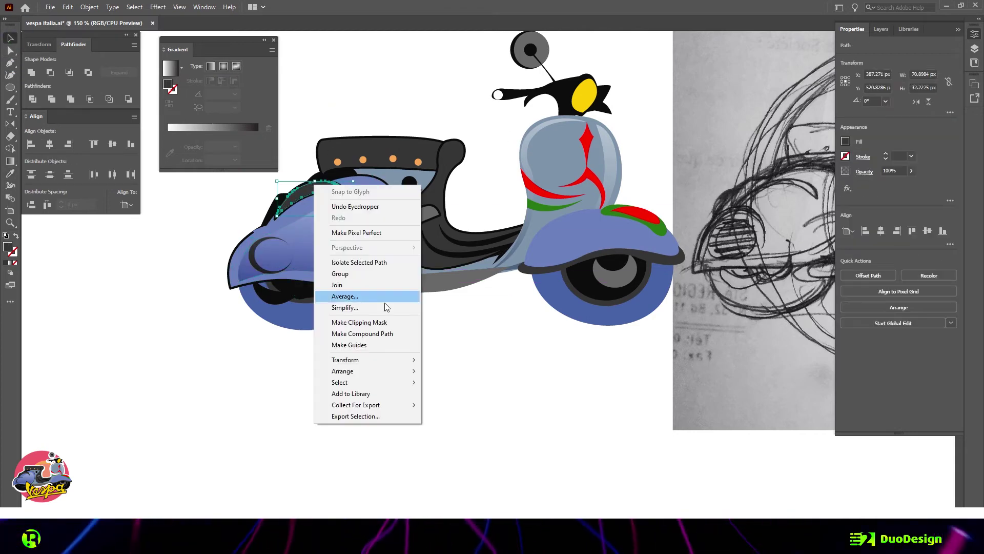
pyautogui.moveTo(359, 370)
pyautogui.click(450, 371)
pyautogui.click(405, 347)
# Step: Draw a curved path with the Pen tool from the rear panel's back edge over the tail light
pyautogui.press('p')
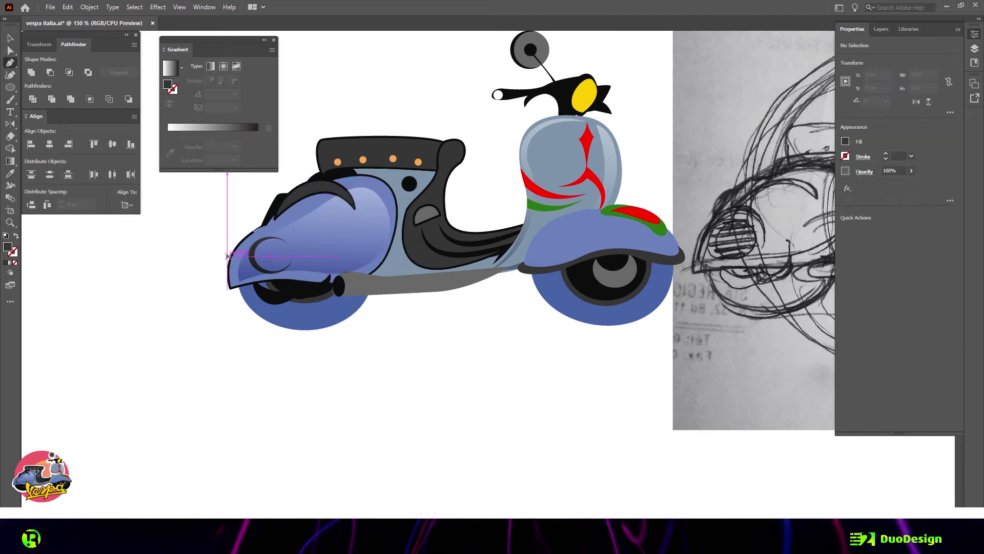
pyautogui.click(231, 255)
pyautogui.moveTo(303, 226); pyautogui.dragTo(358, 239)
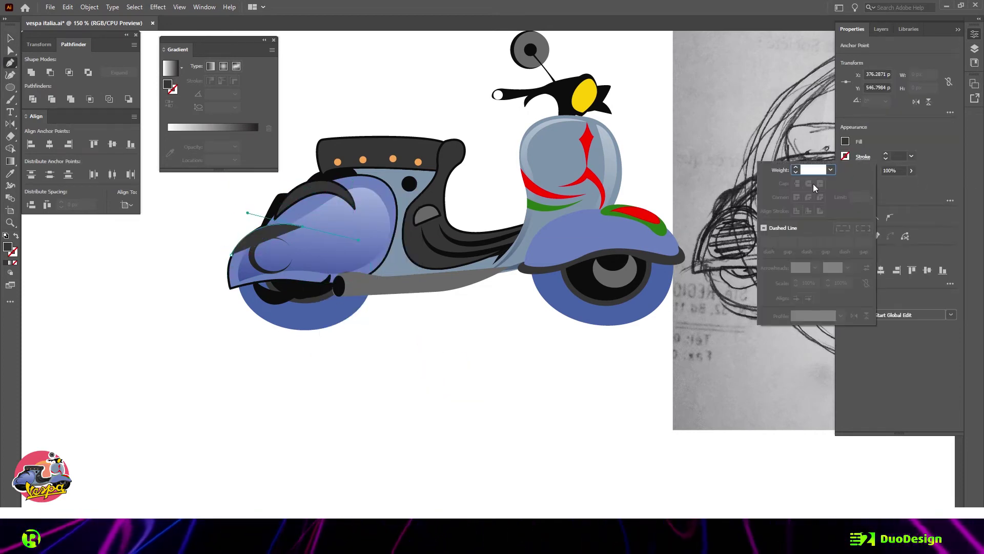
pyautogui.press('v')
pyautogui.click(321, 105)
# Step: Give the curved path above the tail light no fill and a tapered black stroke, and expand it into a filled shape
pyautogui.click(240, 245)
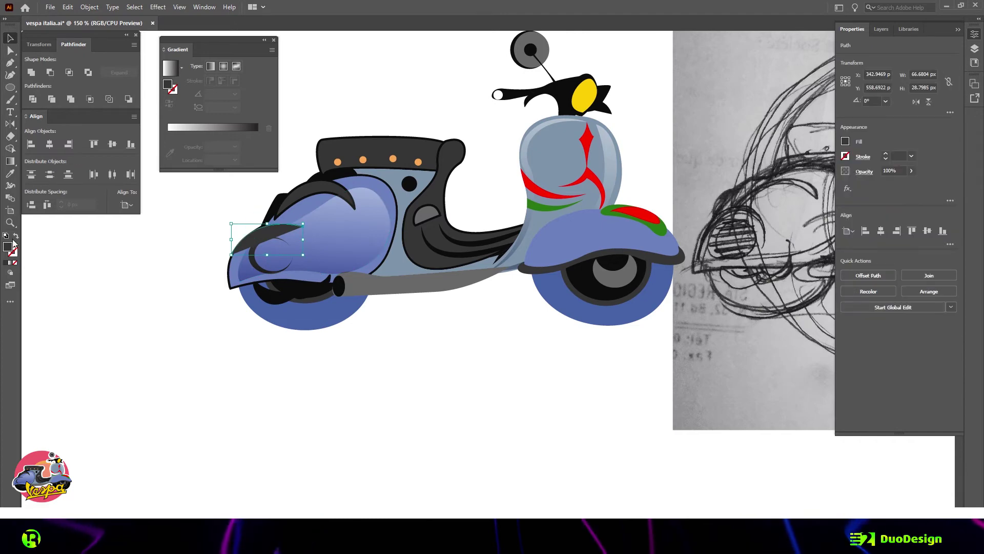
pyautogui.click(863, 156)
pyautogui.click(846, 322)
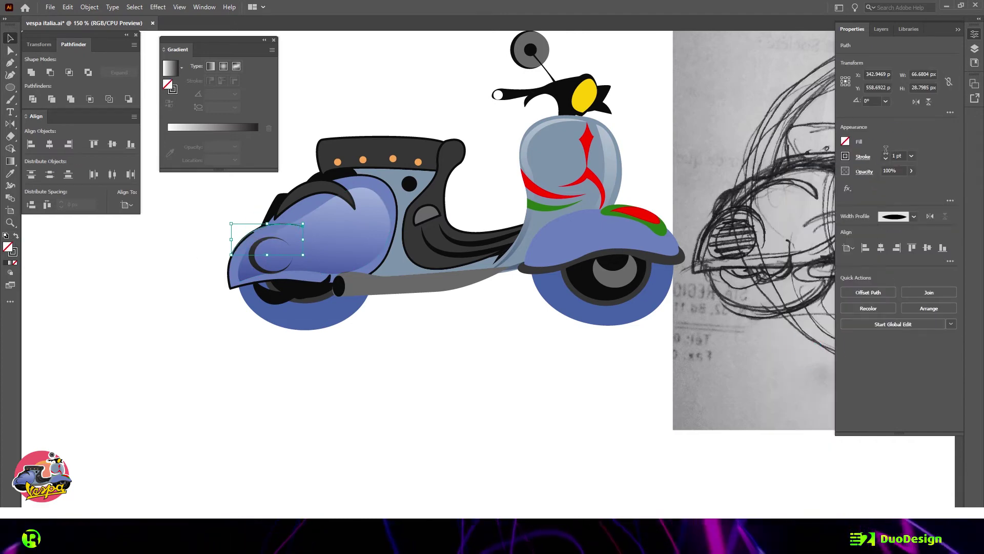
pyautogui.click(311, 128)
pyautogui.press('d')
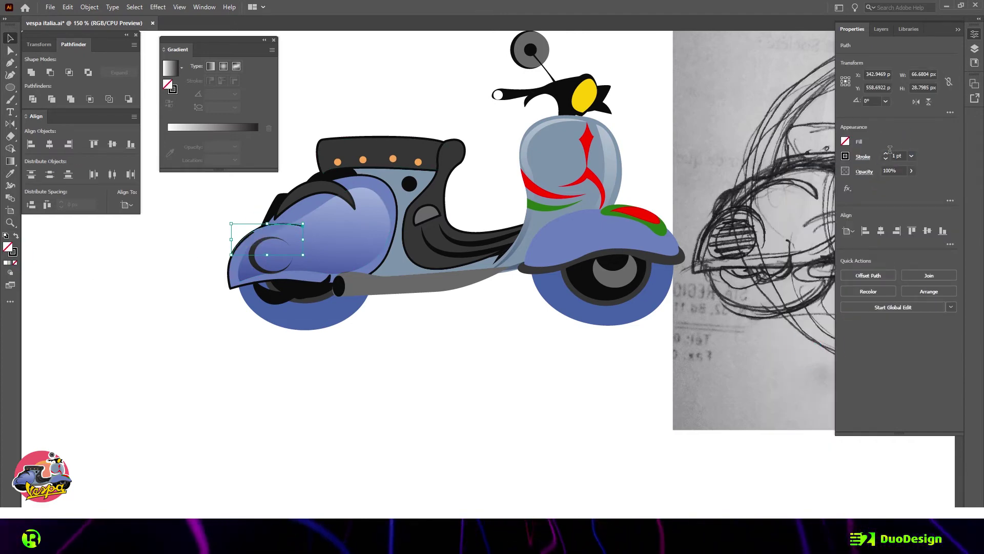
pyautogui.click(863, 156)
pyautogui.click(438, 339)
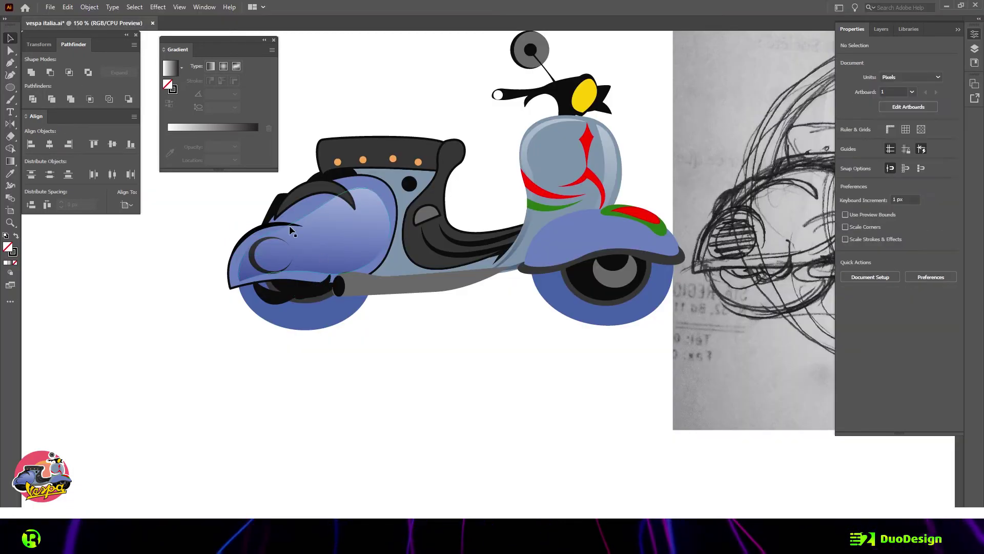
pyautogui.click(89, 7)
pyautogui.click(308, 353)
# Step: Group all the scooter parts and move the group over the sketch
pyautogui.scroll(-1, 306, 237)
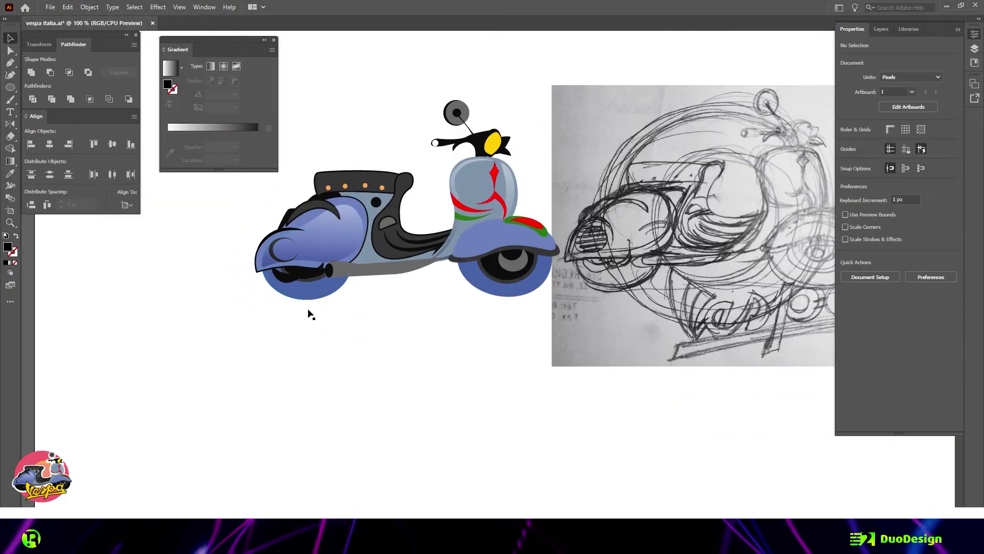
pyautogui.click(265, 45)
pyautogui.moveTo(220, 55); pyautogui.dragTo(545, 346)
pyautogui.rightClick(395, 418)
pyautogui.click(363, 308)
pyautogui.scroll(-2, 440, 321)
pyautogui.moveTo(328, 261)
pyautogui.mouseDown()
pyautogui.moveTo(687, 174)
pyautogui.moveTo(482, 245)
pyautogui.mouseUp()
# Step: Colour the background circles dark blue, periwinkle and dark grey from outside in, and move the Vespa lettering over their lower edge
pyautogui.click(664, 179)
pyautogui.press('i')
pyautogui.click(409, 405)
pyautogui.keyDown('ctrl'); pyautogui.click(637, 198); pyautogui.keyUp('ctrl')
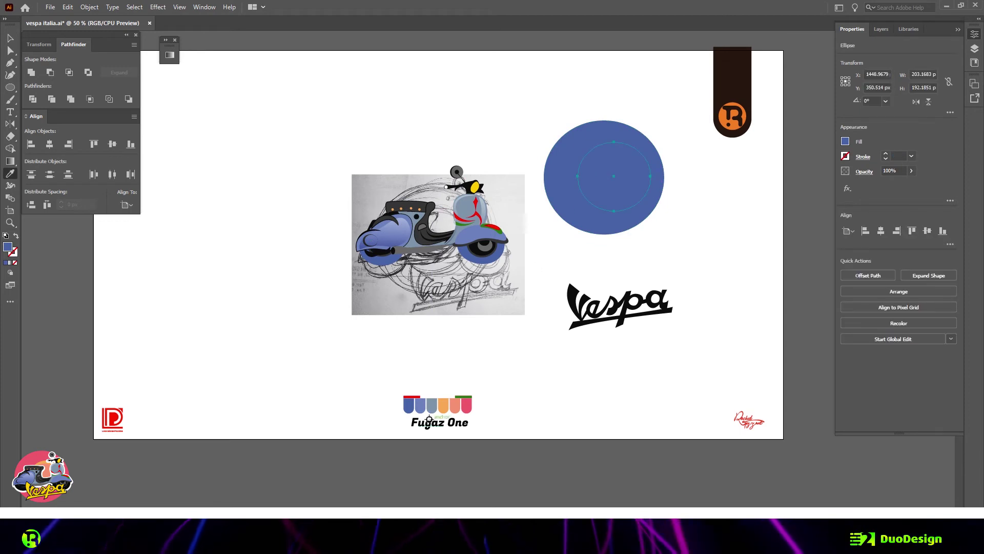
pyautogui.click(477, 205)
pyautogui.click(430, 209)
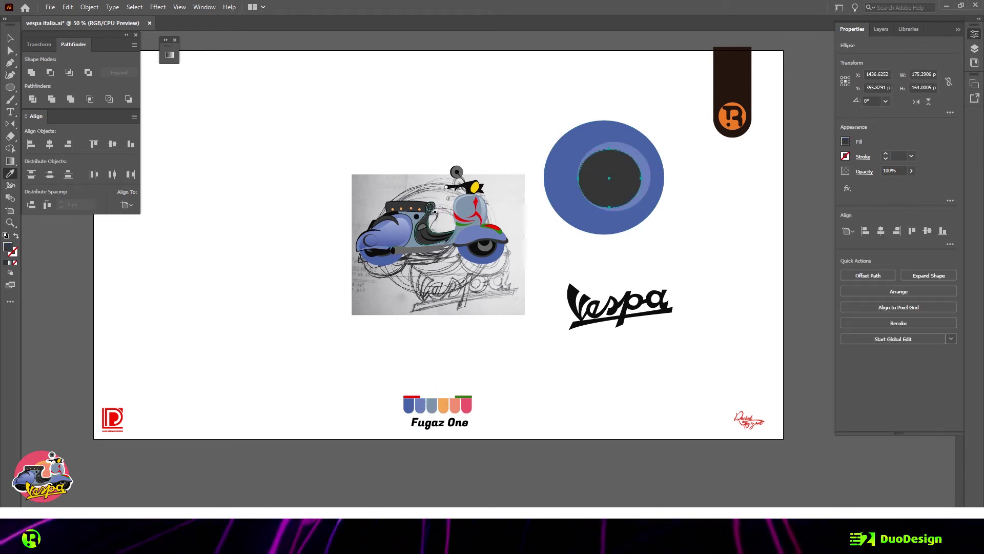
pyautogui.moveTo(628, 308); pyautogui.dragTo(633, 232)
# Step: Duplicate the scooter and unite one copy into a single black silhouette
pyautogui.click(478, 246)
pyautogui.moveTo(478, 246); pyautogui.dragTo(465, 207)
pyautogui.click(674, 296)
pyautogui.click(31, 72)
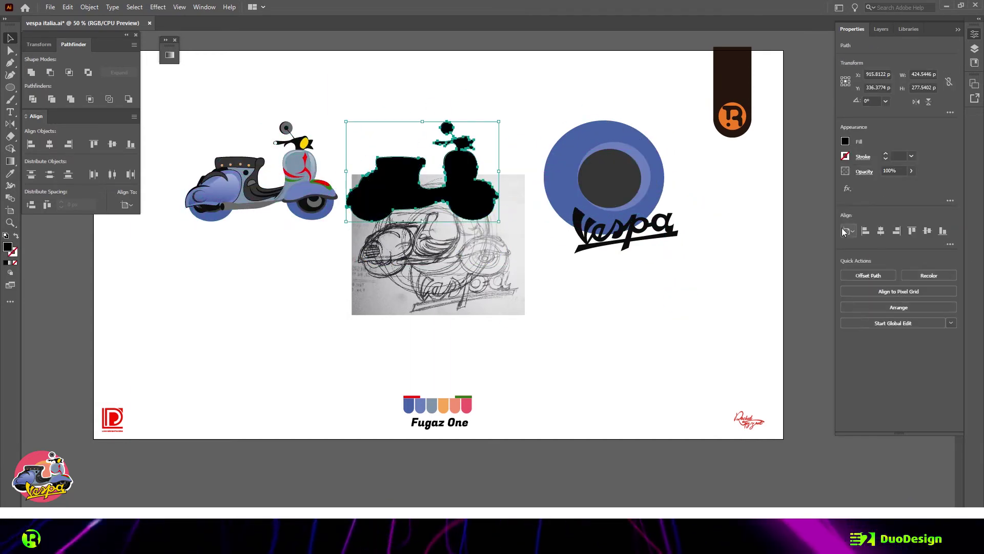
# Step: Offset the scooter silhouette's path outward and unite the result into one enlarged shape
pyautogui.click(869, 275)
pyautogui.click(738, 298)
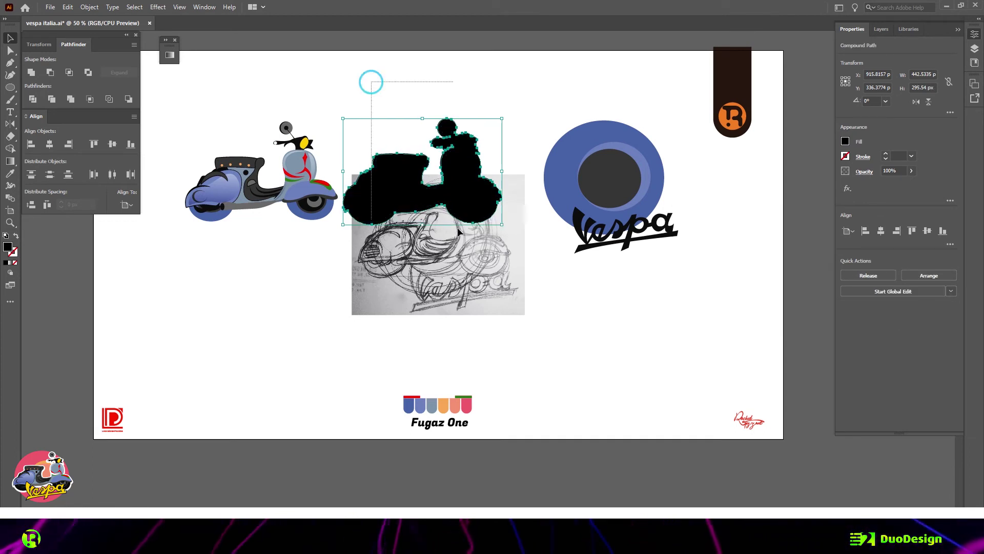
pyautogui.click(31, 73)
# Step: Place the coloured scooter in front of the enlarged silhouette and fill the silhouette with white
pyautogui.moveTo(256, 161); pyautogui.dragTo(415, 162)
pyautogui.rightClick(417, 171)
pyautogui.click(544, 299)
pyautogui.click(318, 122)
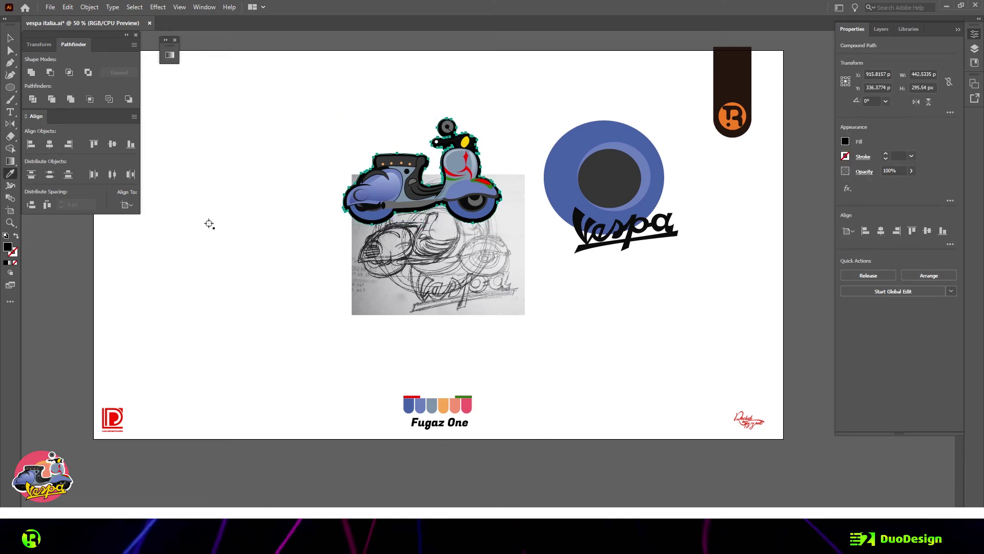
# Step: Move the scooter together with its white backing shape onto the background circles
pyautogui.moveTo(292, 96); pyautogui.dragTo(508, 257)
pyautogui.moveTo(476, 205); pyautogui.dragTo(660, 198)
pyautogui.click(674, 263)
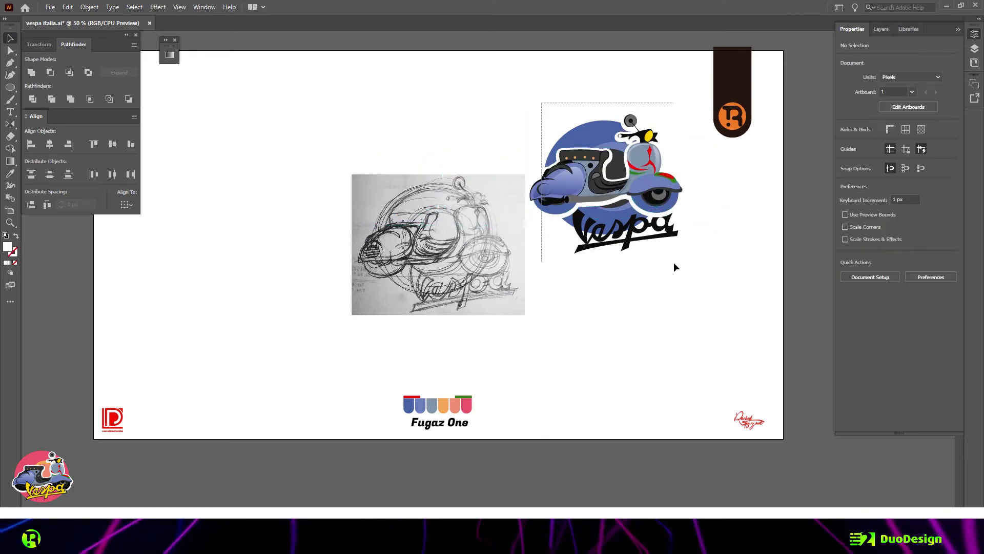
# Step: Bring the Vespa lettering to the front, place it across the scooter's wheels, and give it a yellow fill with a black outline
pyautogui.rightClick(626, 233)
pyautogui.moveTo(647, 345)
pyautogui.click(815, 345)
pyautogui.moveTo(671, 237); pyautogui.dragTo(629, 213)
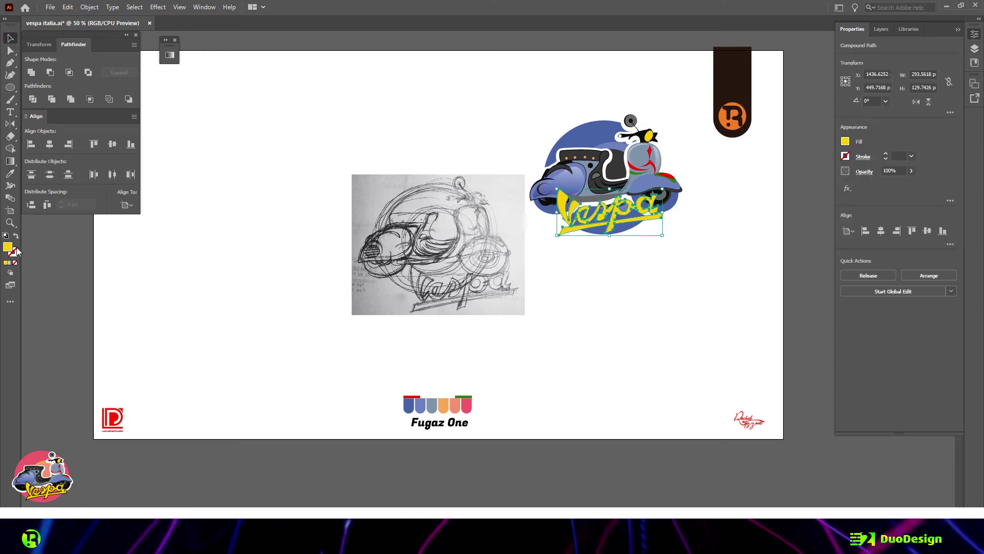
pyautogui.click(695, 233)
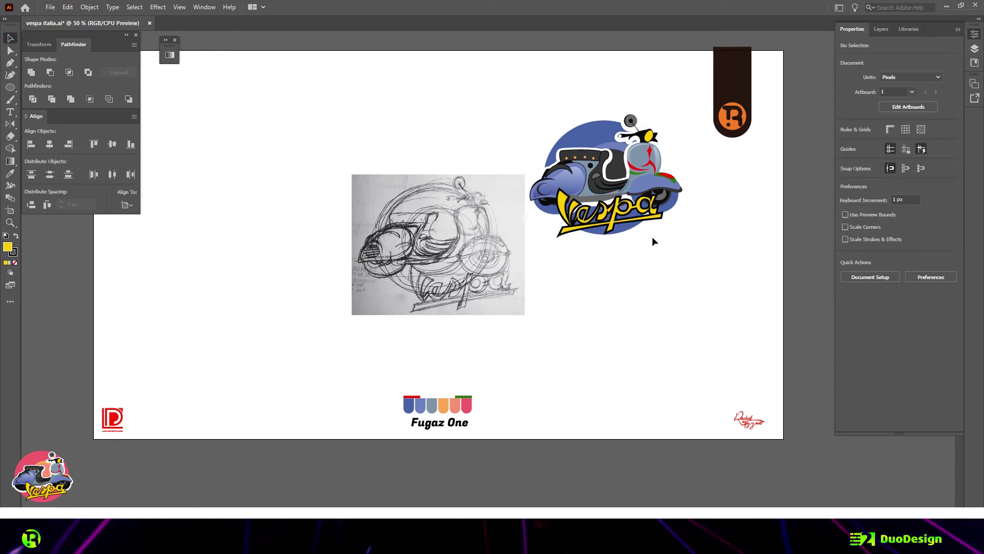
# Step: Shift the Vespa lettering slightly right over the scooter and align its 5 pt black stroke to the outside
pyautogui.scroll(5, 654, 241)
pyautogui.click(564, 225)
pyautogui.hotkey('shift', 'm')
pyautogui.scroll(3, 519, 226)
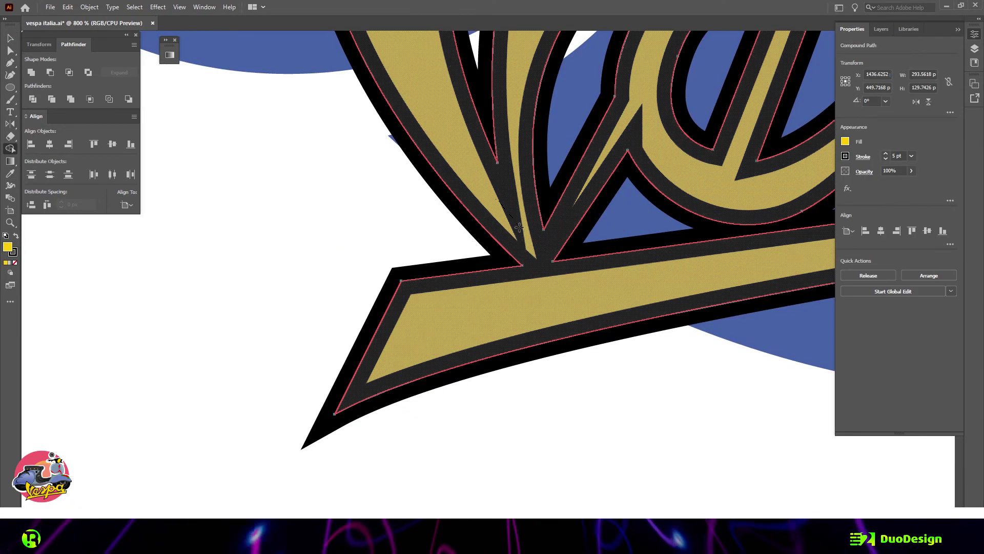
pyautogui.scroll(-6, 287, 173)
pyautogui.press('v')
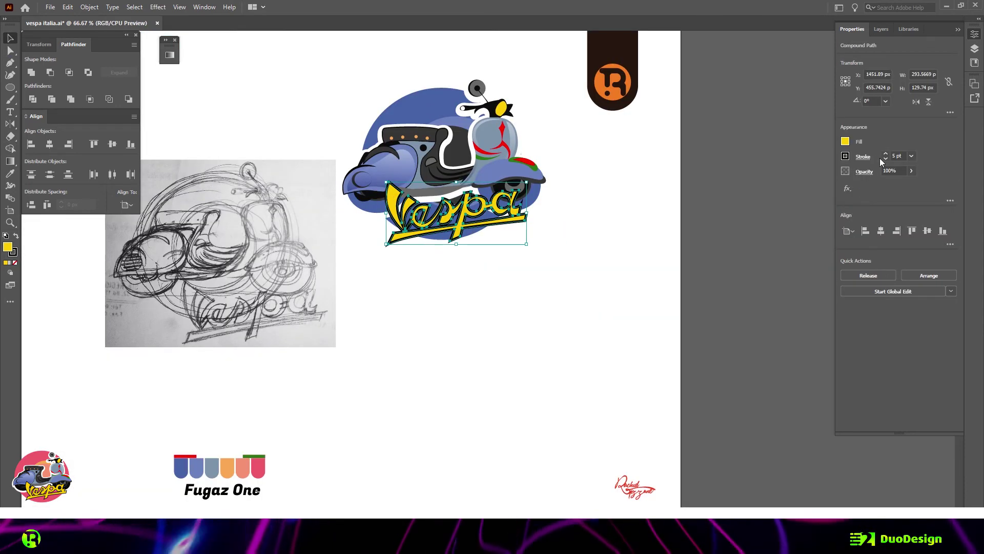
pyautogui.click(864, 156)
pyautogui.click(817, 210)
pyautogui.click(558, 242)
pyautogui.scroll(-1, 545, 243)
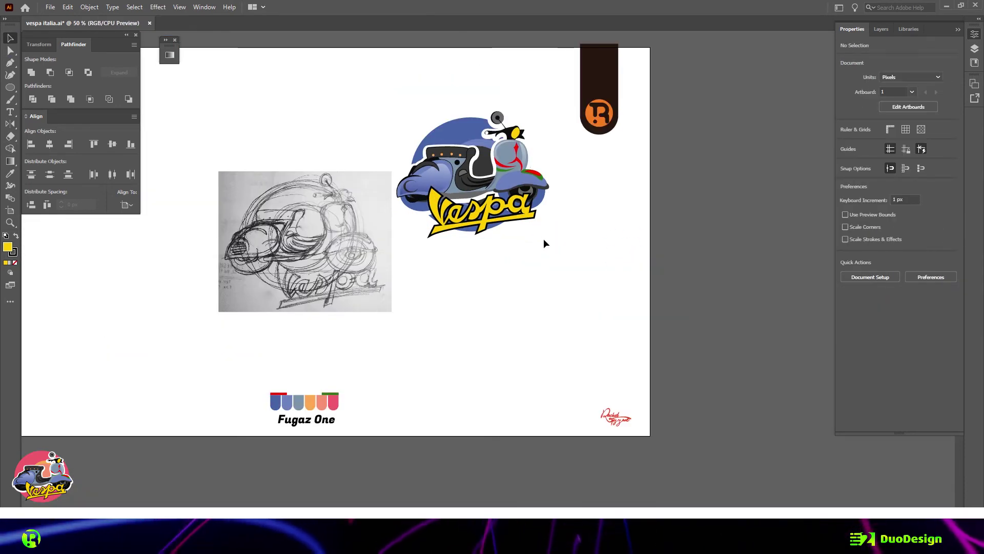
# Step: Enlarge the background circles behind the scooter, making the middle one about 240 by 227 px
pyautogui.scroll(1, 536, 232)
pyautogui.moveTo(534, 219); pyautogui.dragTo(586, 190)
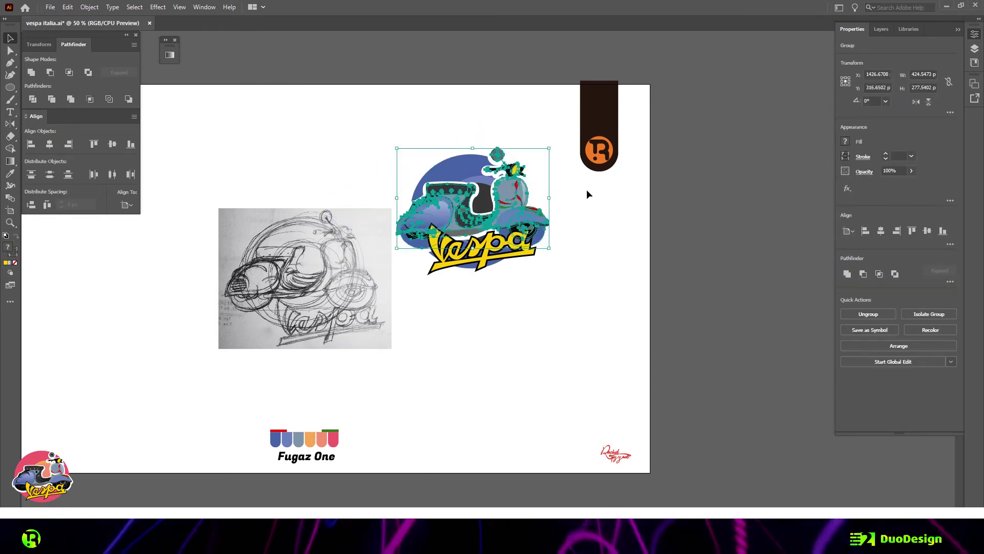
pyautogui.moveTo(541, 145)
pyautogui.mouseDown()
pyautogui.moveTo(555, 145)
pyautogui.moveTo(543, 146)
pyautogui.mouseUp()
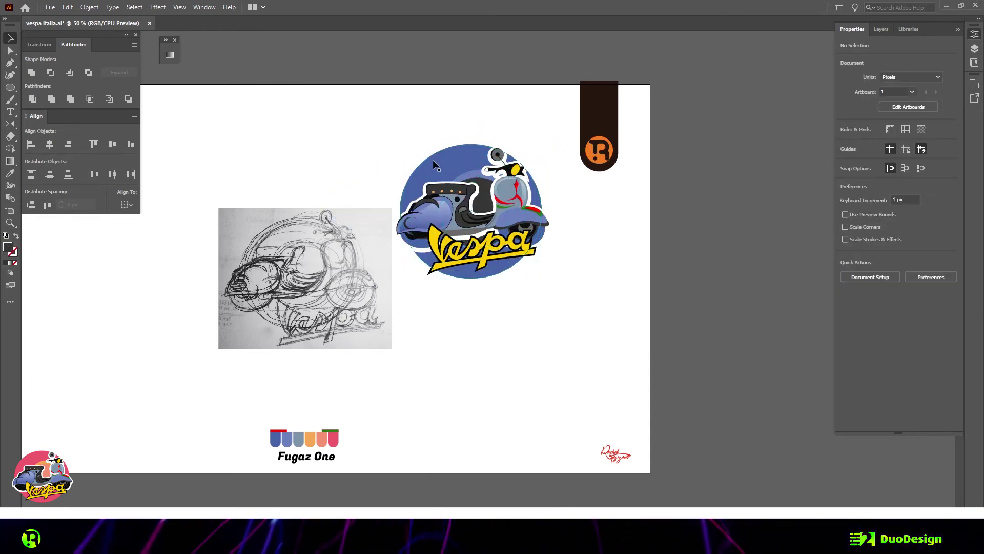
# Step: Recolour the background circles with the palette's pink for the outer, orange for the middle and salmon for the inner one
pyautogui.press('i')
pyautogui.click(333, 438)
pyautogui.hotkey('ctrl', 'shift', 'a')
pyautogui.keyDown('ctrl'); pyautogui.click(462, 215); pyautogui.keyUp('ctrl')
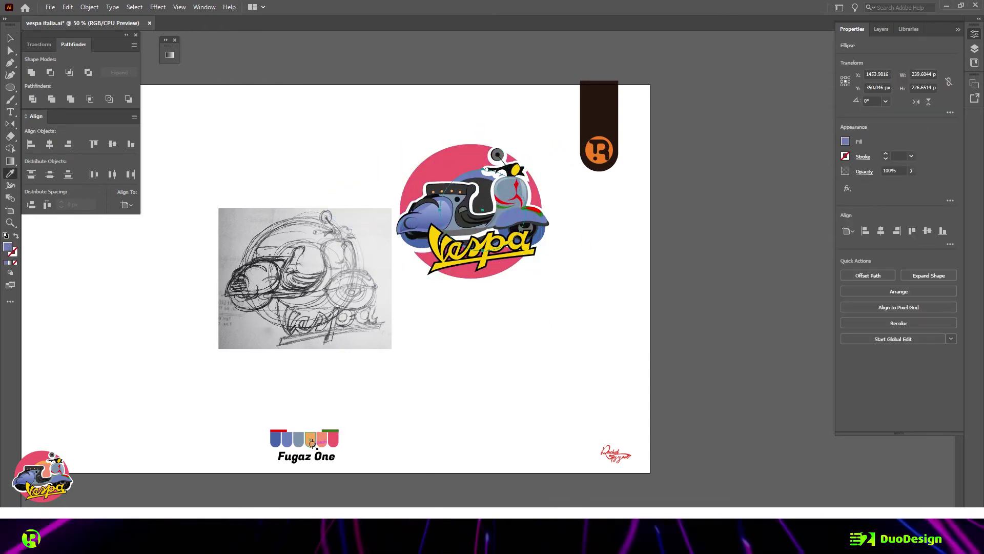
pyautogui.click(310, 439)
pyautogui.hotkey('ctrl', 'shift', 'a')
pyautogui.press('v')
pyautogui.click(487, 205)
pyautogui.click(198, 259)
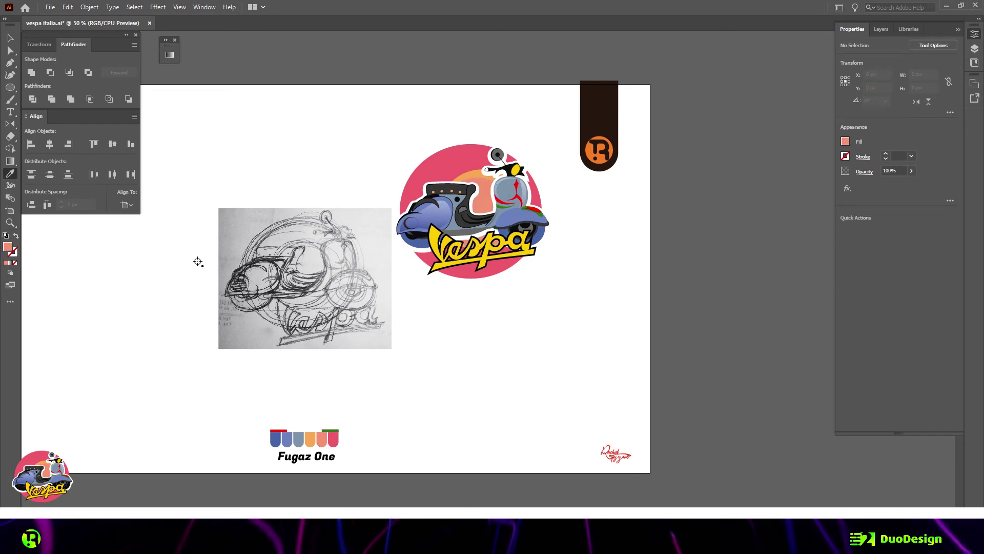
# Step: Move the complete logo further away from the sketch, down and to the right on the artboard
pyautogui.moveTo(420, 125); pyautogui.dragTo(559, 287)
pyautogui.moveTo(496, 254); pyautogui.dragTo(554, 314)
pyautogui.hotkey('ctrl', '-')
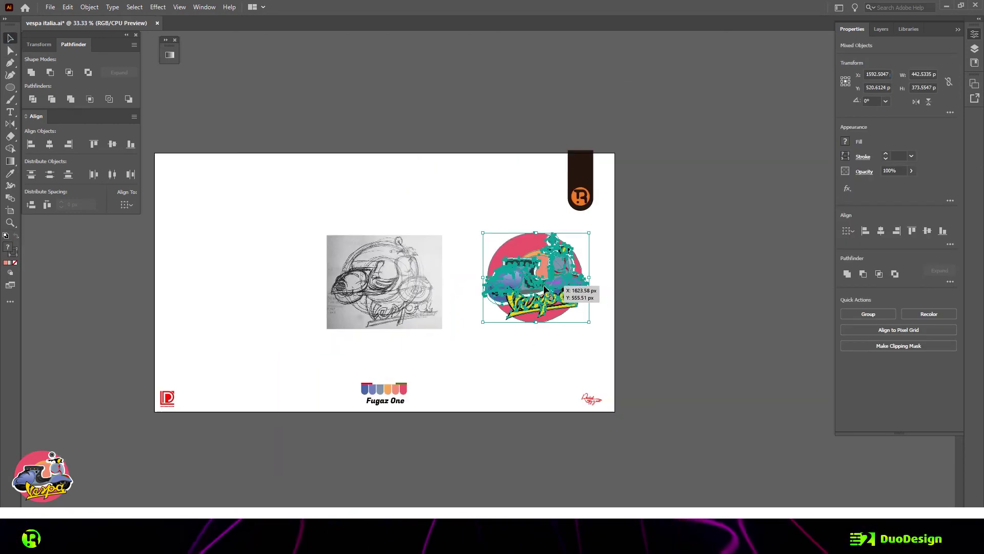
# Step: Hide Layer 12, which holds the reference sketch
pyautogui.click(881, 29)
pyautogui.click(89, 8)
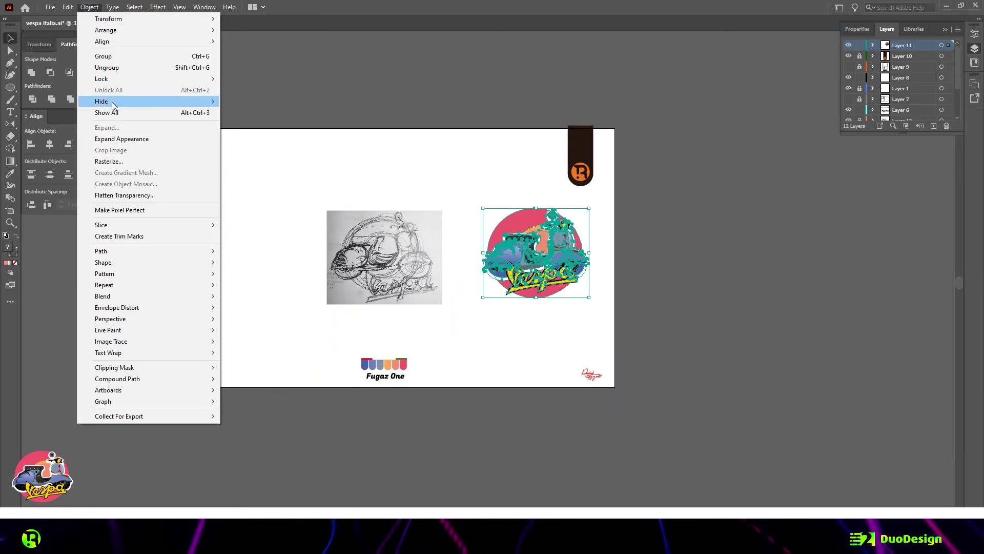
pyautogui.click(117, 70)
pyautogui.click(94, 11)
pyautogui.click(754, 135)
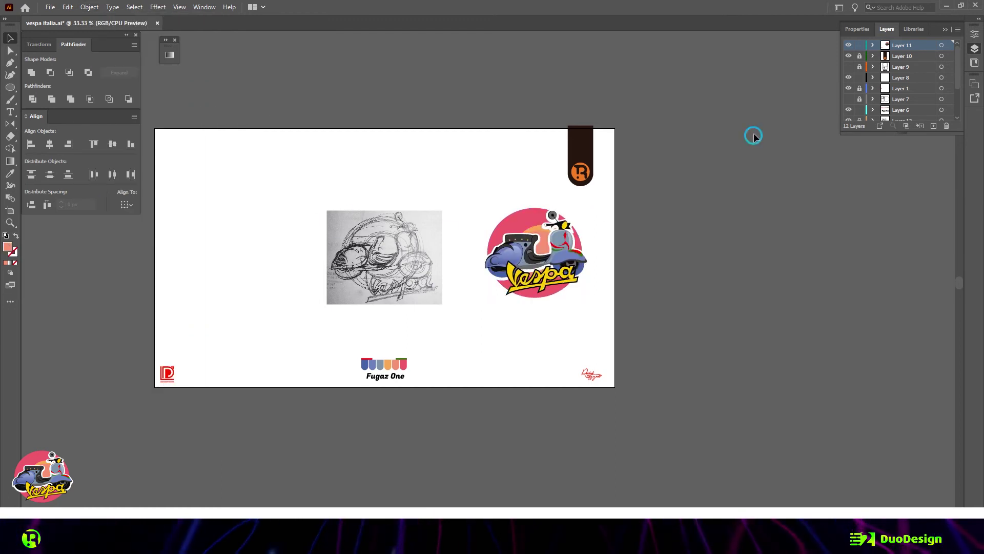
pyautogui.scroll(-3, 850, 103)
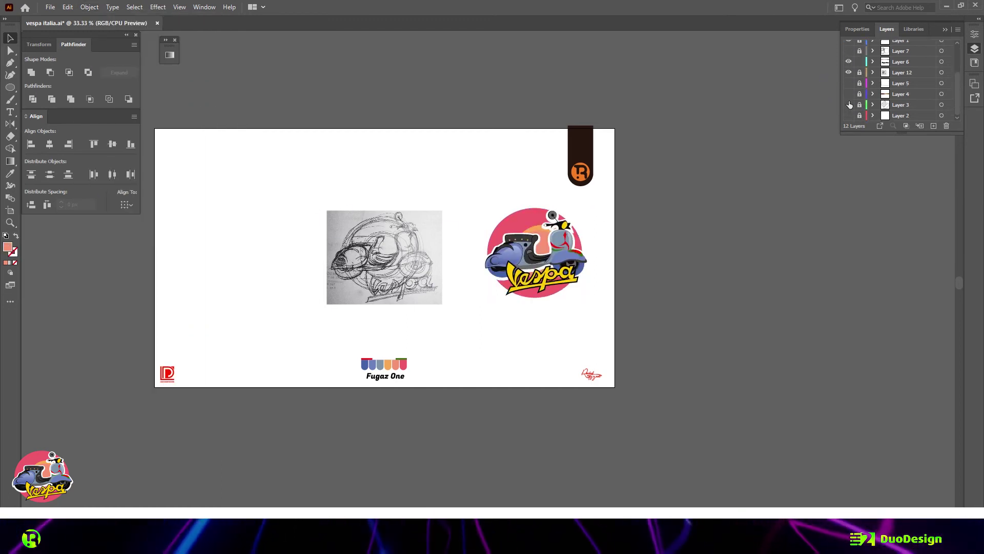
pyautogui.click(849, 73)
# Step: Move the logo to the middle of the artboard, group it and align it to the artboard's centre
pyautogui.moveTo(552, 267); pyautogui.dragTo(396, 261)
pyautogui.rightClick(397, 260)
pyautogui.click(418, 334)
pyautogui.click(109, 146)
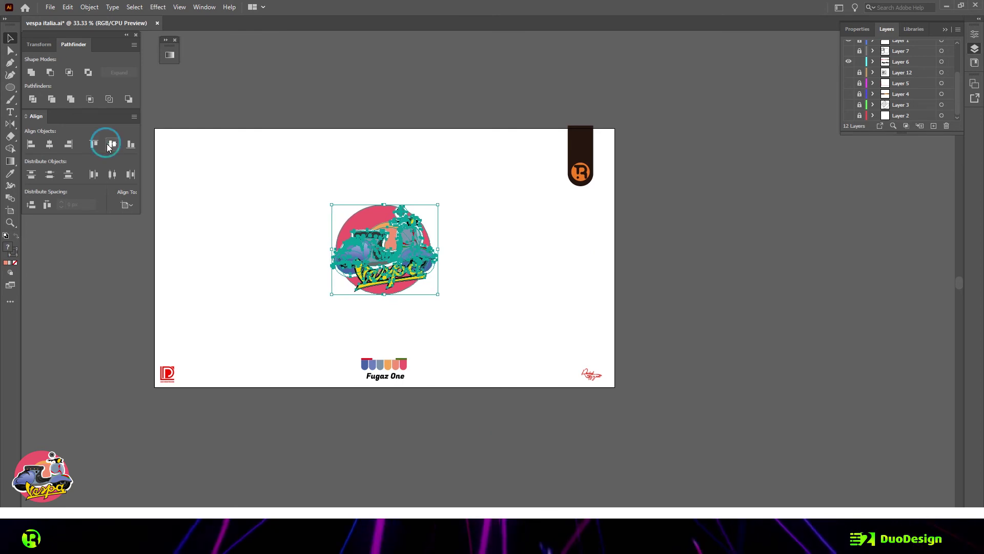
pyautogui.click(474, 252)
# Step: Collapse the Layers, Pathfinder and Align panels to free the view around the enlarged logo
pyautogui.hotkey('ctrl', '0')
pyautogui.click(946, 29)
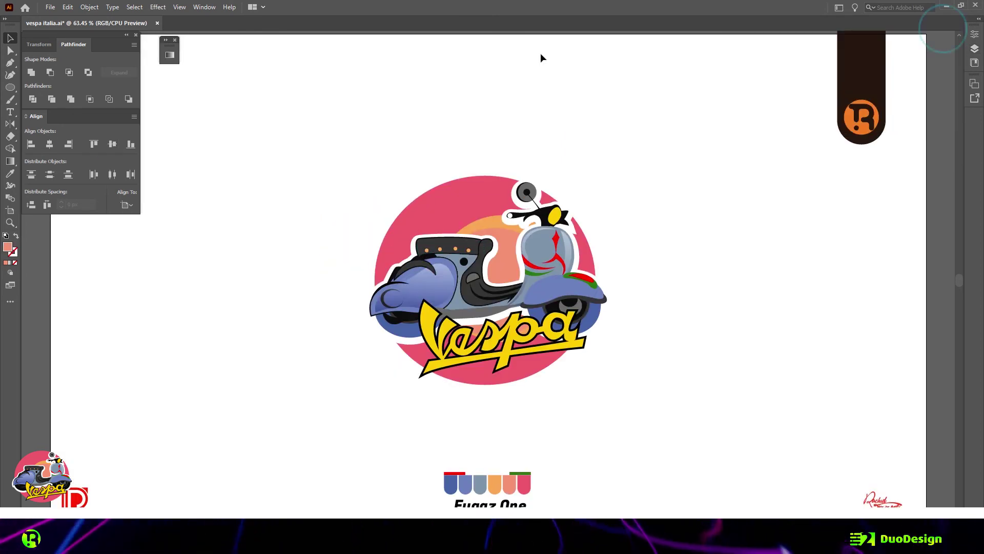
pyautogui.click(126, 35)
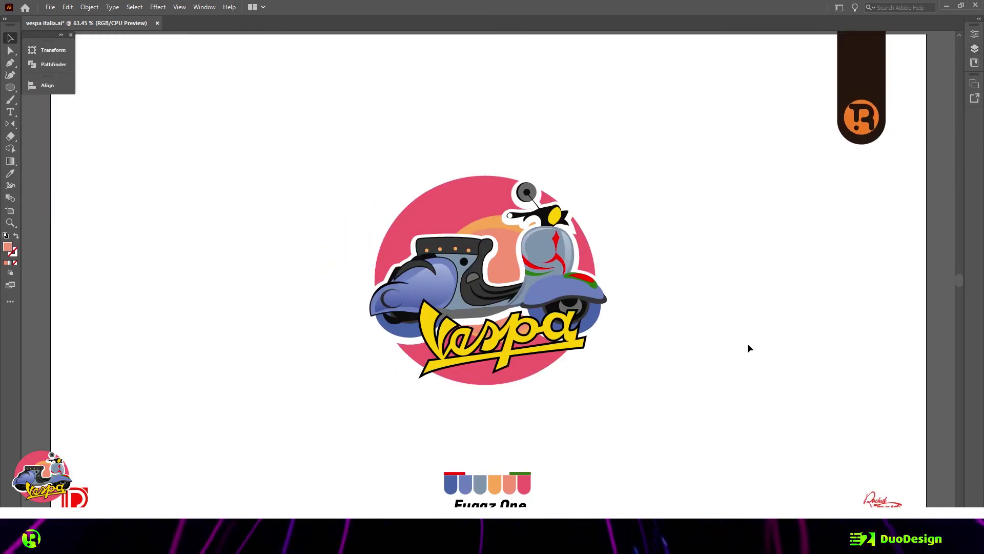
# Step: Recolour both blue scooter tires black by sampling the black from the scooter's dark parts
pyautogui.click(568, 358)
pyautogui.click(427, 256)
pyautogui.press('i')
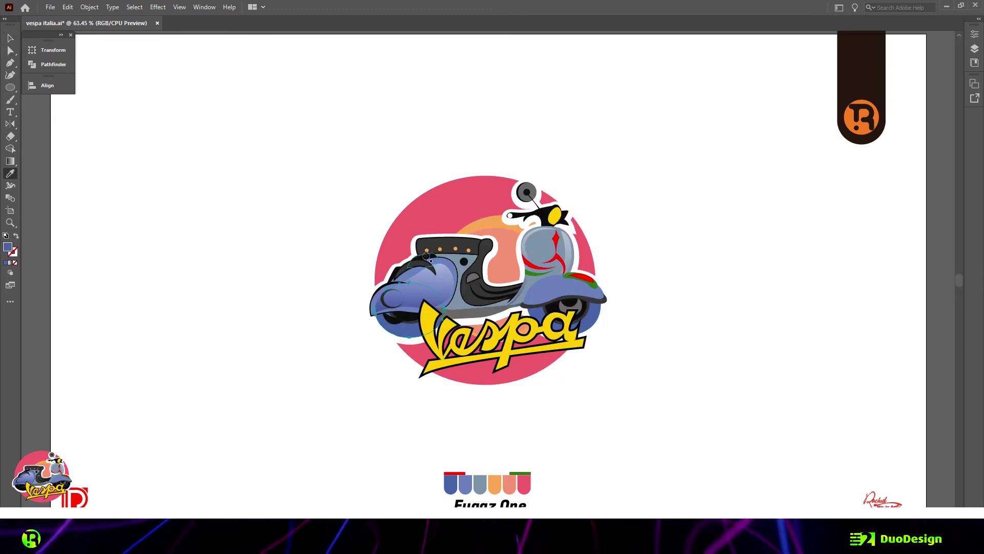
pyautogui.click(409, 336)
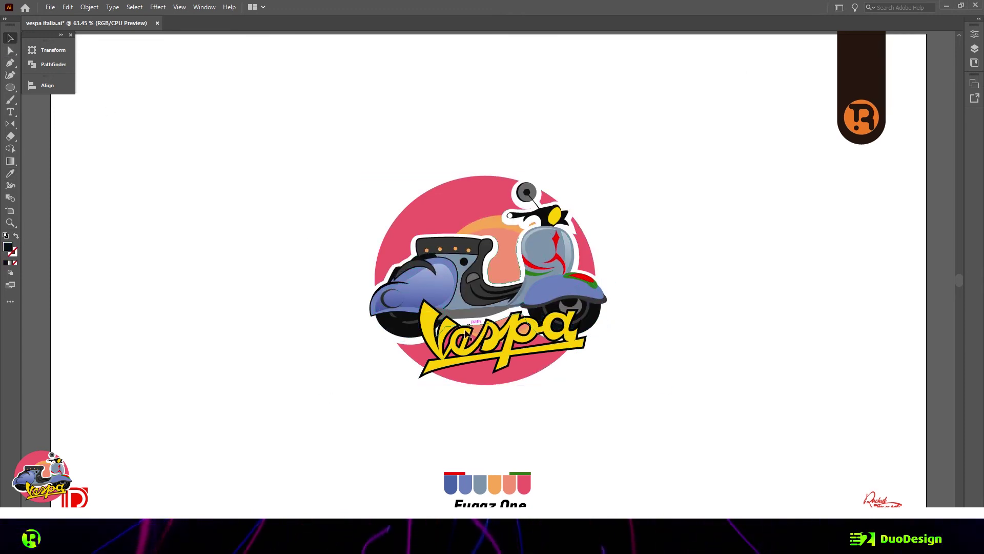
pyautogui.scroll(-1, 468, 335)
pyautogui.hotkey('ctrl', '1')
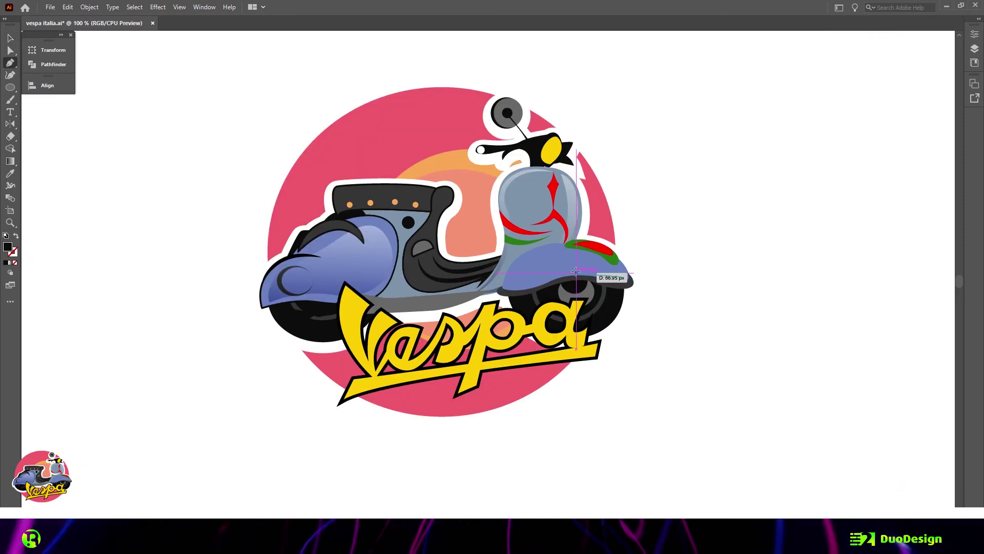
# Step: Try drawing a highlight shape along the upper part of the front fender and filling it with a sampled blue gradient
pyautogui.moveTo(535, 254); pyautogui.dragTo(561, 250)
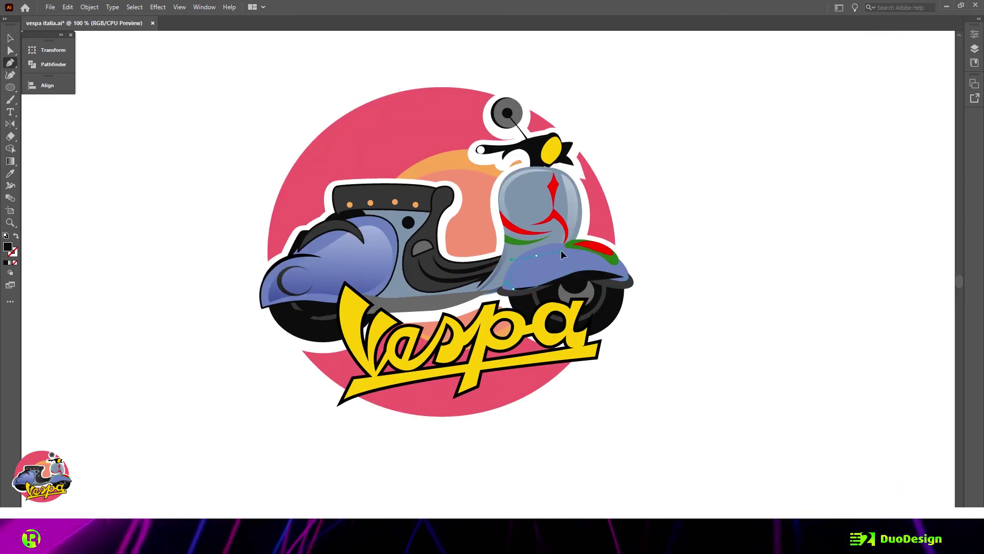
pyautogui.click(624, 277)
pyautogui.press('i')
pyautogui.click(590, 259)
pyautogui.press('v')
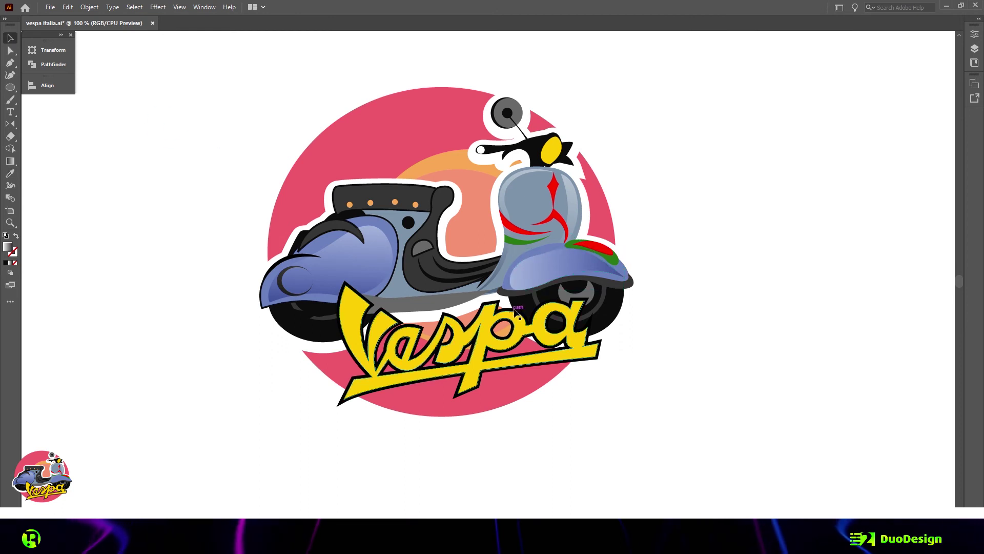
# Step: Try redirecting the fender highlight's gradient so that it runs upward across the fender, and deselect the shape
pyautogui.moveTo(542, 275)
pyautogui.mouseDown()
pyautogui.moveTo(566, 272)
pyautogui.moveTo(518, 262)
pyautogui.moveTo(533, 249)
pyautogui.mouseUp()
pyautogui.click(674, 214)
pyautogui.press('v')
pyautogui.click(208, 136)
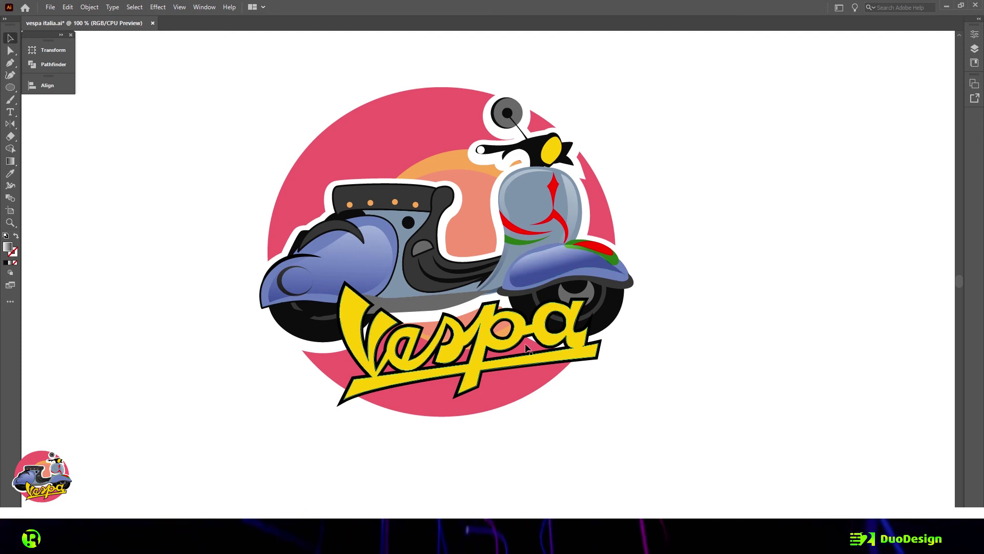
pyautogui.click(663, 337)
# Step: Draw a curved, pointed band with the Pen tool between the red and green stripes on the front shield's lower part
pyautogui.hotkey('ctrl', '-')
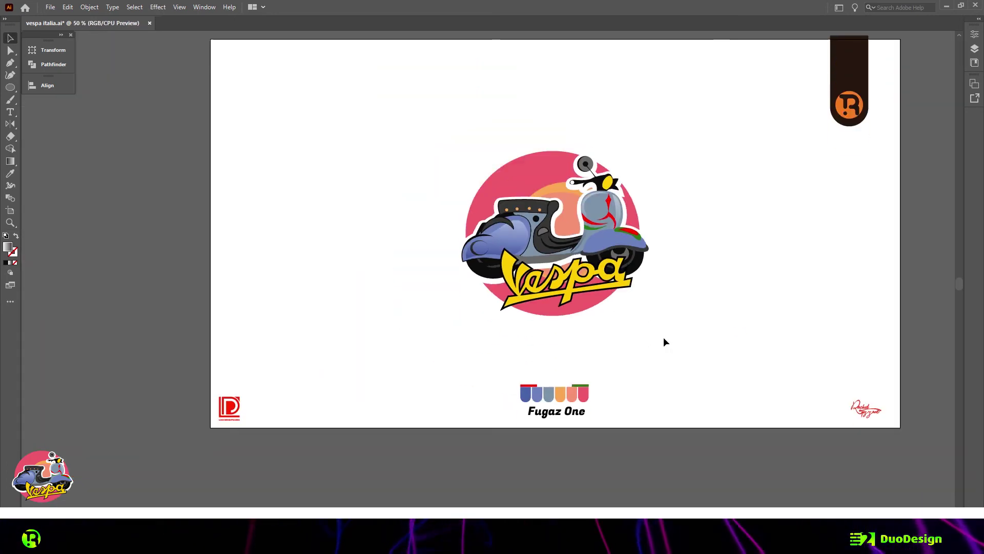
pyautogui.scroll(6, 614, 202)
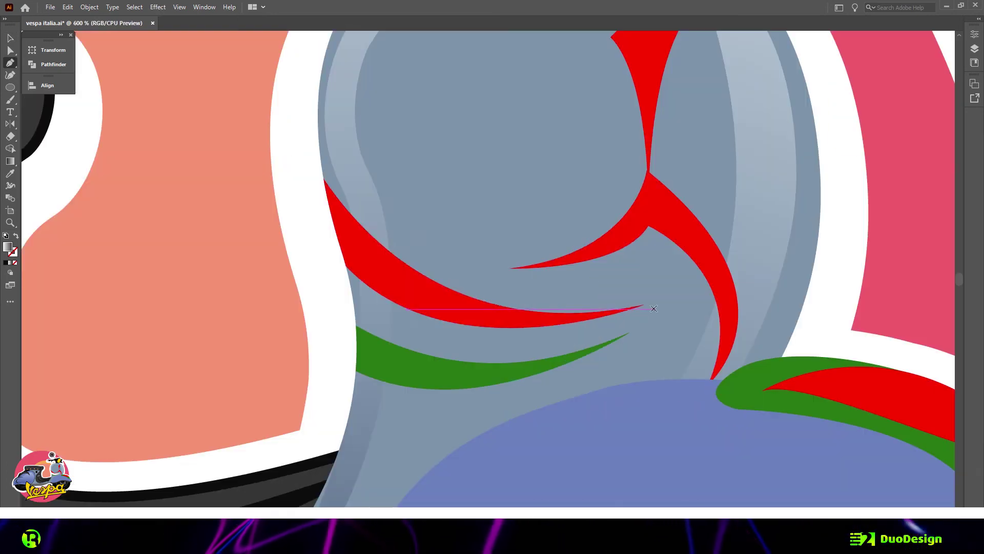
pyautogui.press('p')
pyautogui.click(615, 202)
pyautogui.moveTo(345, 265); pyautogui.dragTo(200, 177)
pyautogui.click(345, 265)
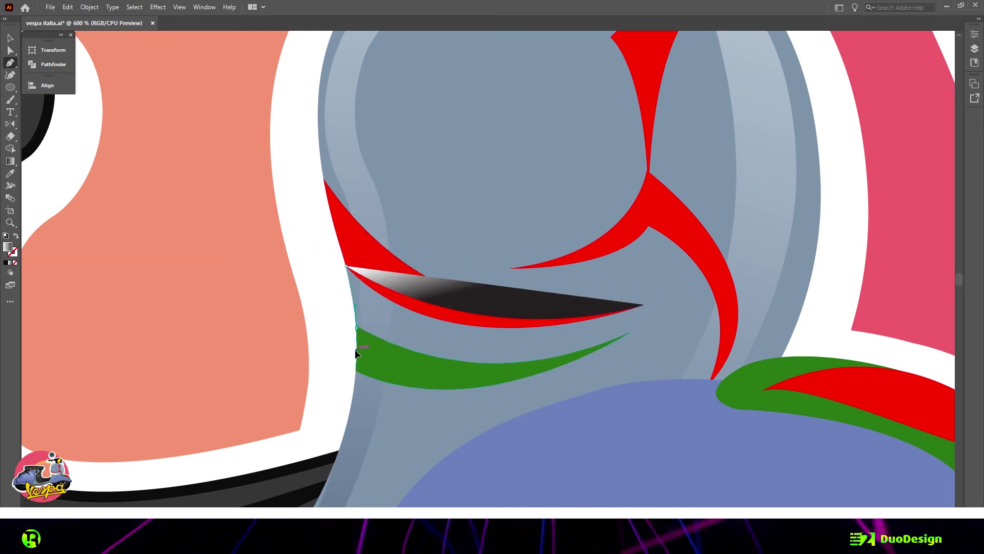
pyautogui.click(355, 327)
pyautogui.moveTo(787, 251); pyautogui.dragTo(786, 250)
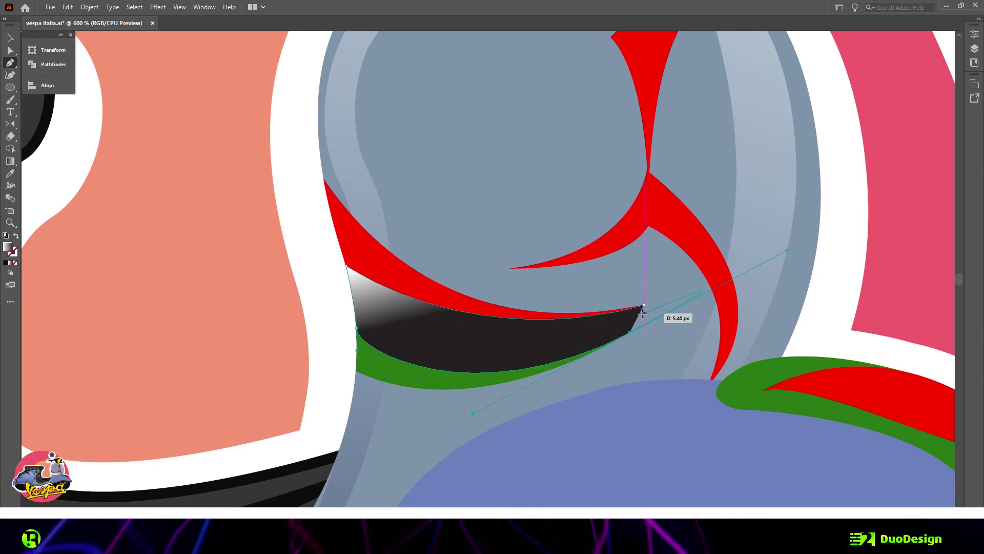
pyautogui.moveTo(689, 283); pyautogui.dragTo(708, 256)
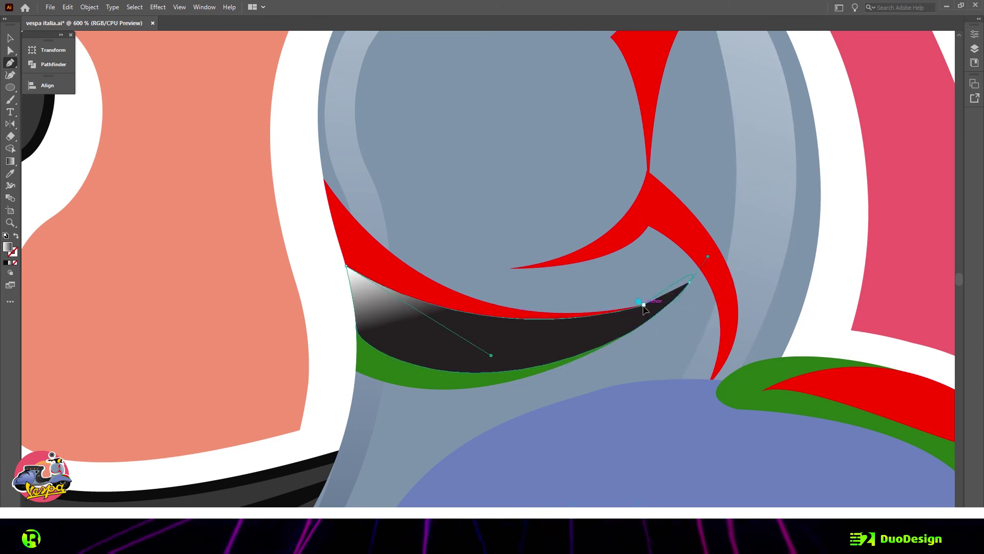
# Step: Fill the new band between the red and green stripes with white sampled from the scooter's outline and deselect everything
pyautogui.click(10, 177)
pyautogui.click(328, 287)
pyautogui.press('v')
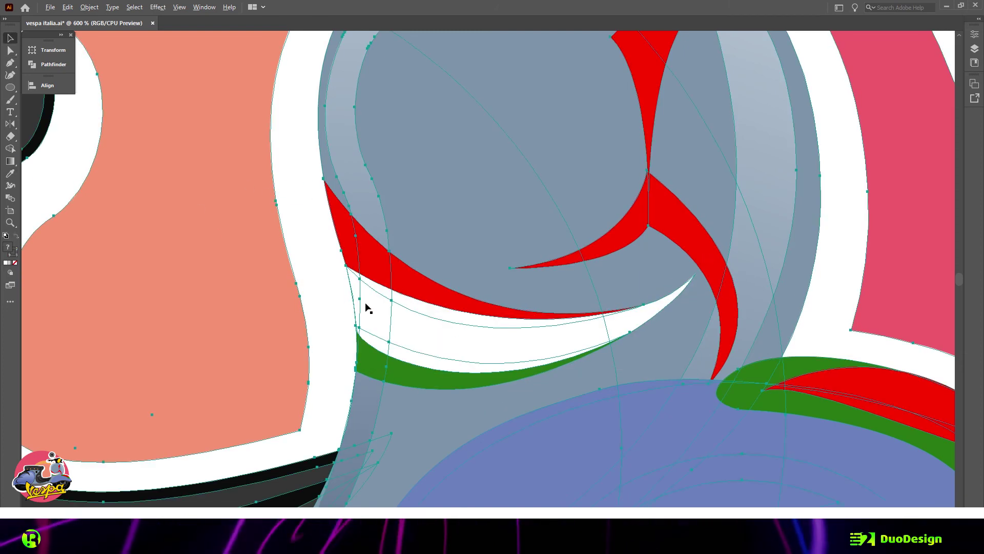
pyautogui.hotkey('ctrl', 'shift', 'a')
# Step: Examine the whole logo on the artboard to check the white stripe against the rest of the design
pyautogui.hotkey('ctrl', '-')
pyautogui.hotkey('ctrl', '-')
pyautogui.hotkey('ctrl', '-')
pyautogui.hotkey('ctrl', '-')
pyautogui.hotkey('ctrl', '-')
pyautogui.hotkey('ctrl', '-')
pyautogui.hotkey('ctrl', '-')
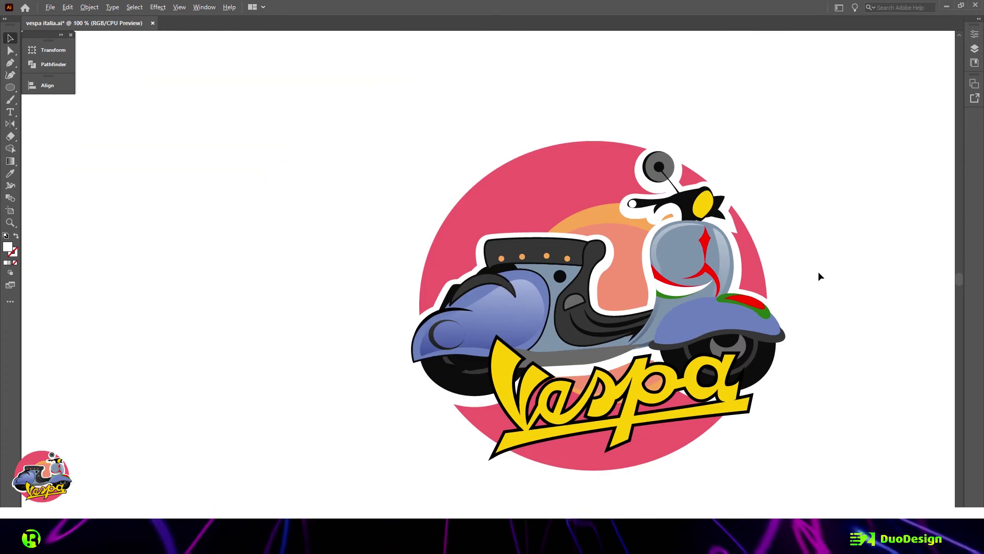
pyautogui.scroll(1, 781, 247)
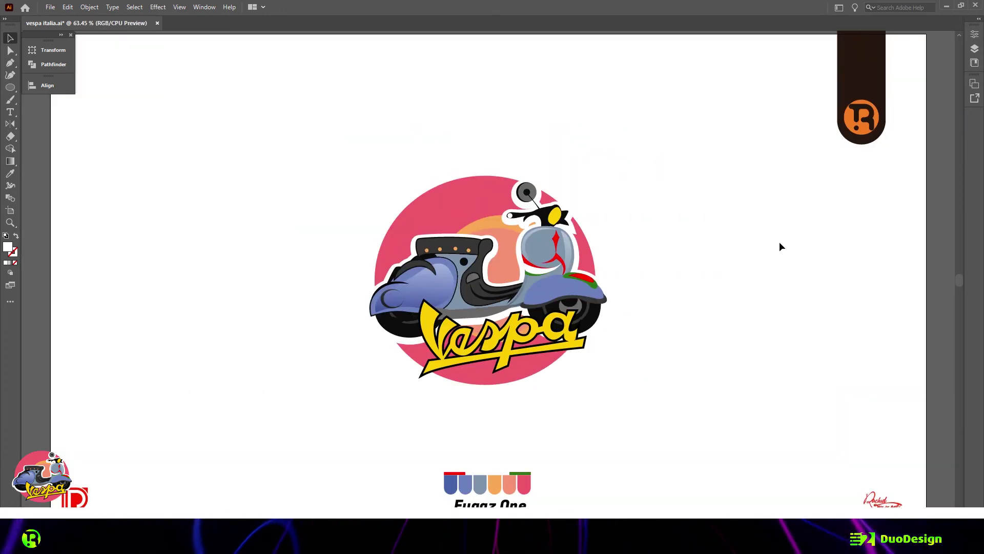